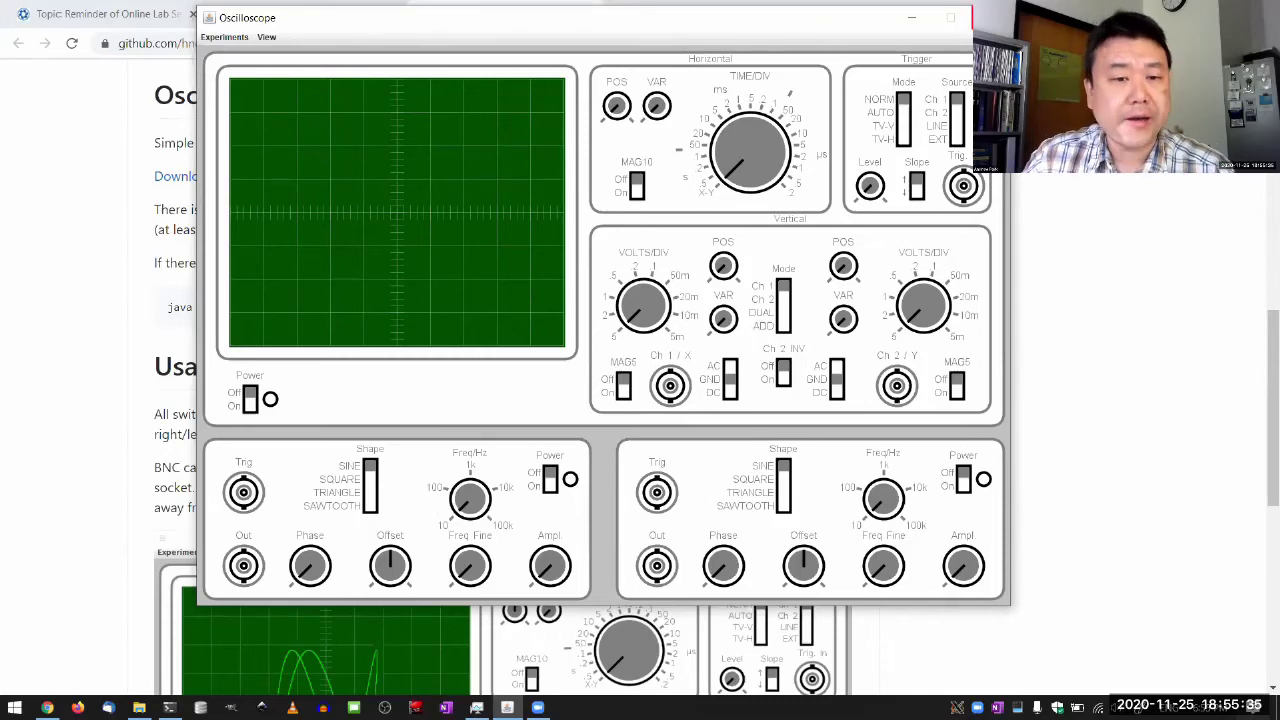
Close the oscilloscope simulator and review the software requirements on the PhET Circuit Construction Kit (AC+DC) page.
click(985, 17)
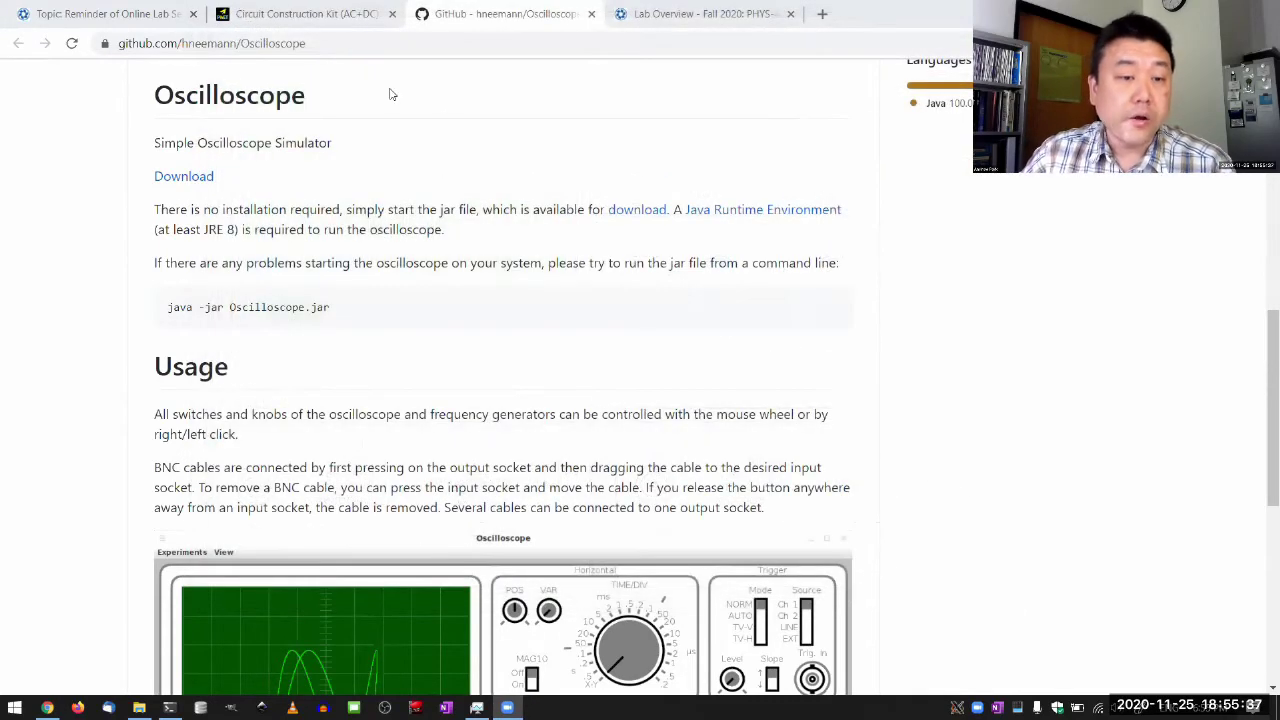
click(273, 17)
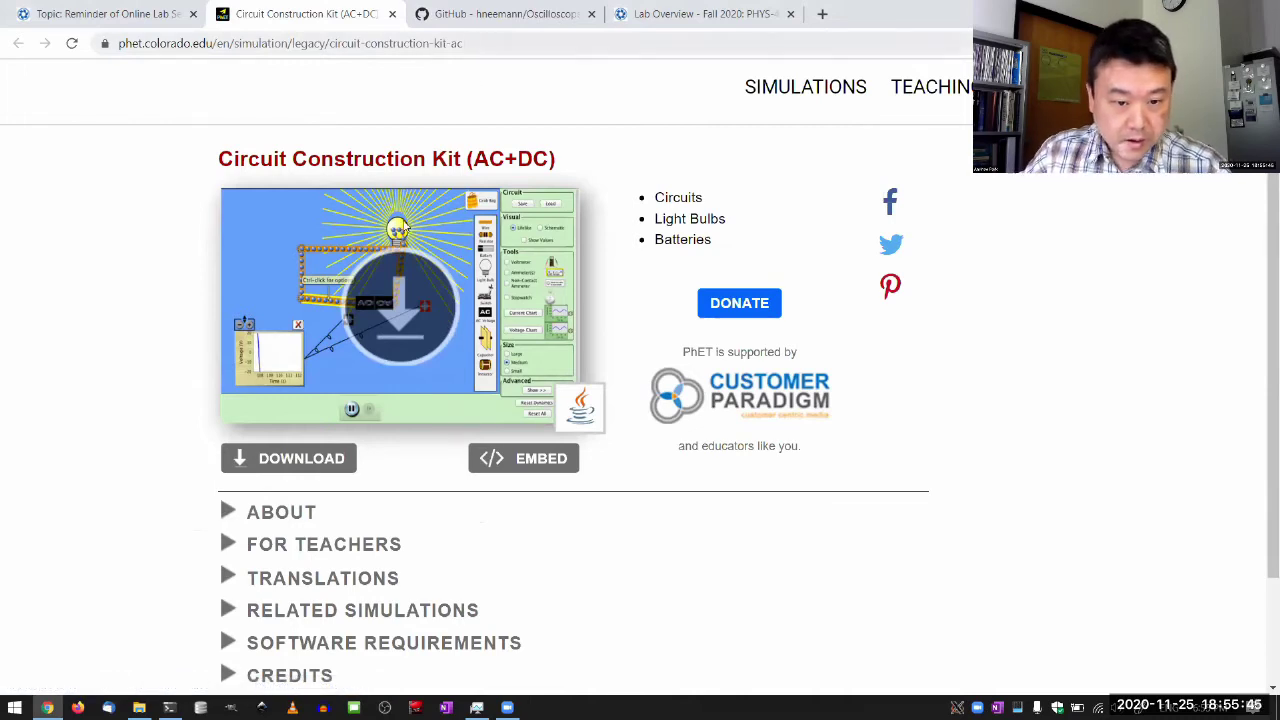
scroll(320, 455, down, 2)
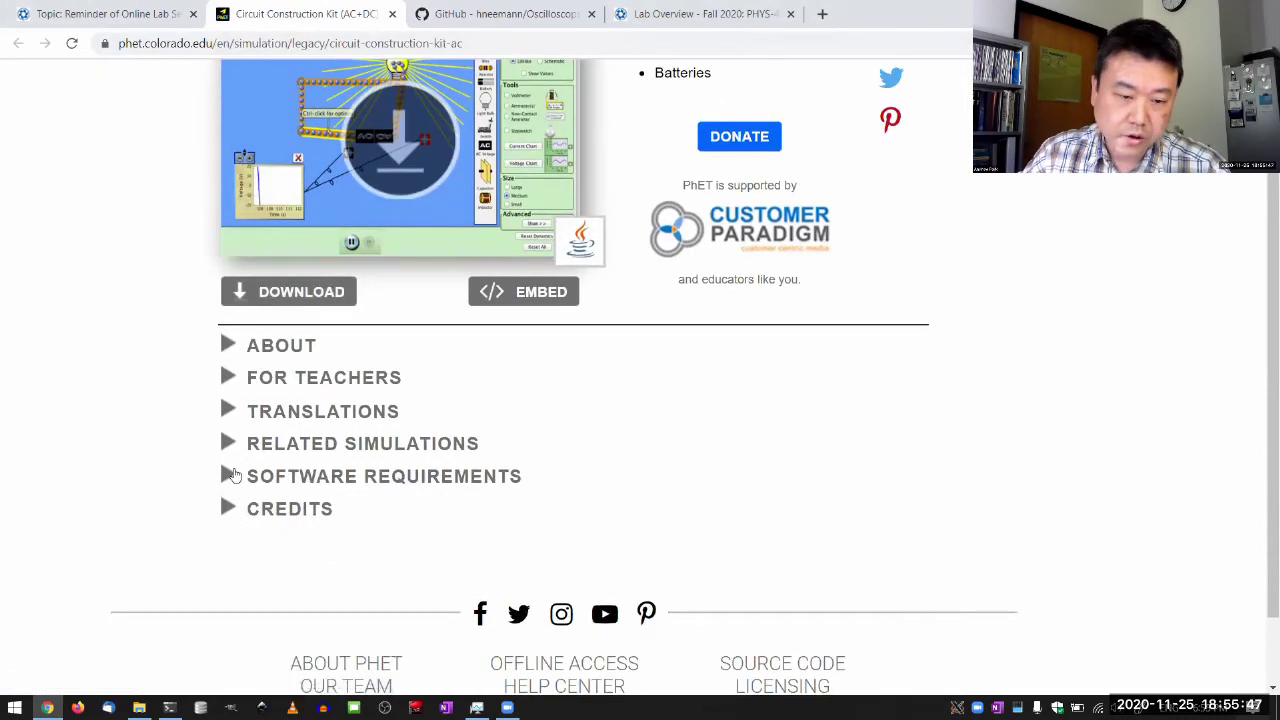
click(412, 480)
scroll(390, 495, down, 1)
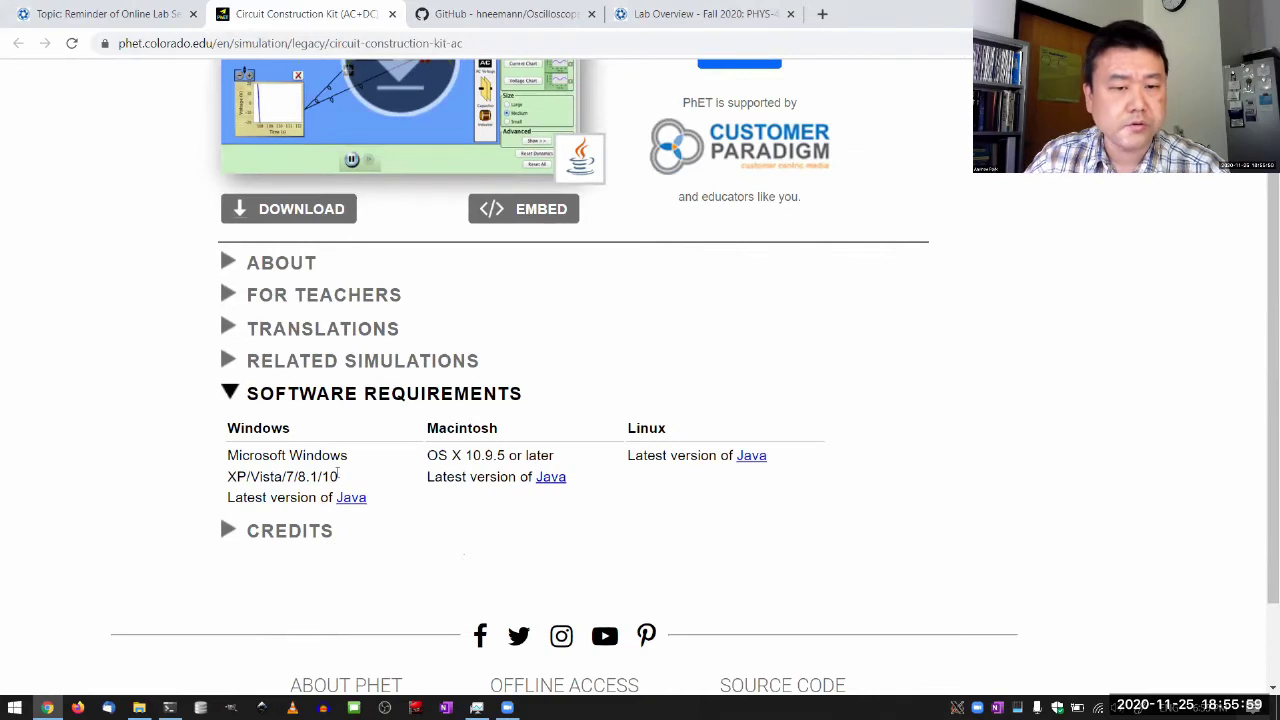
scroll(337, 474, up, 2)
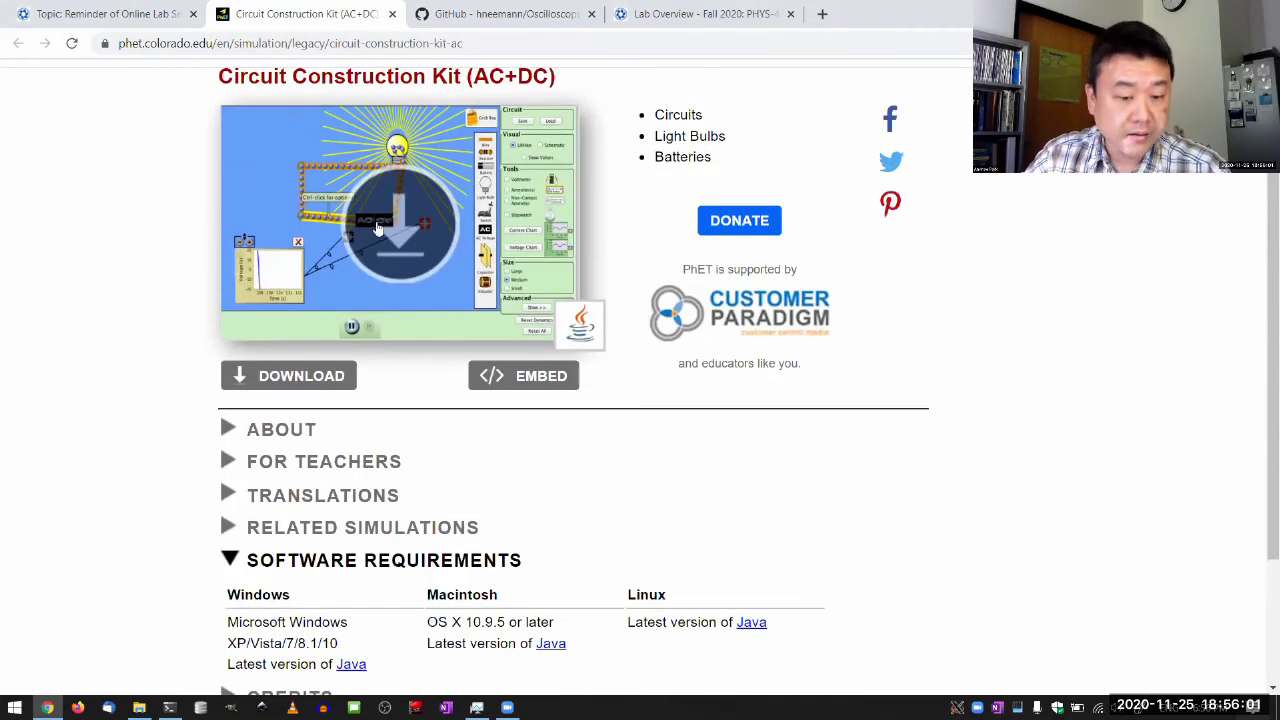
Open the Downloads folder and launch circuit-construction-kit-ac_en.jar.
click(139, 707)
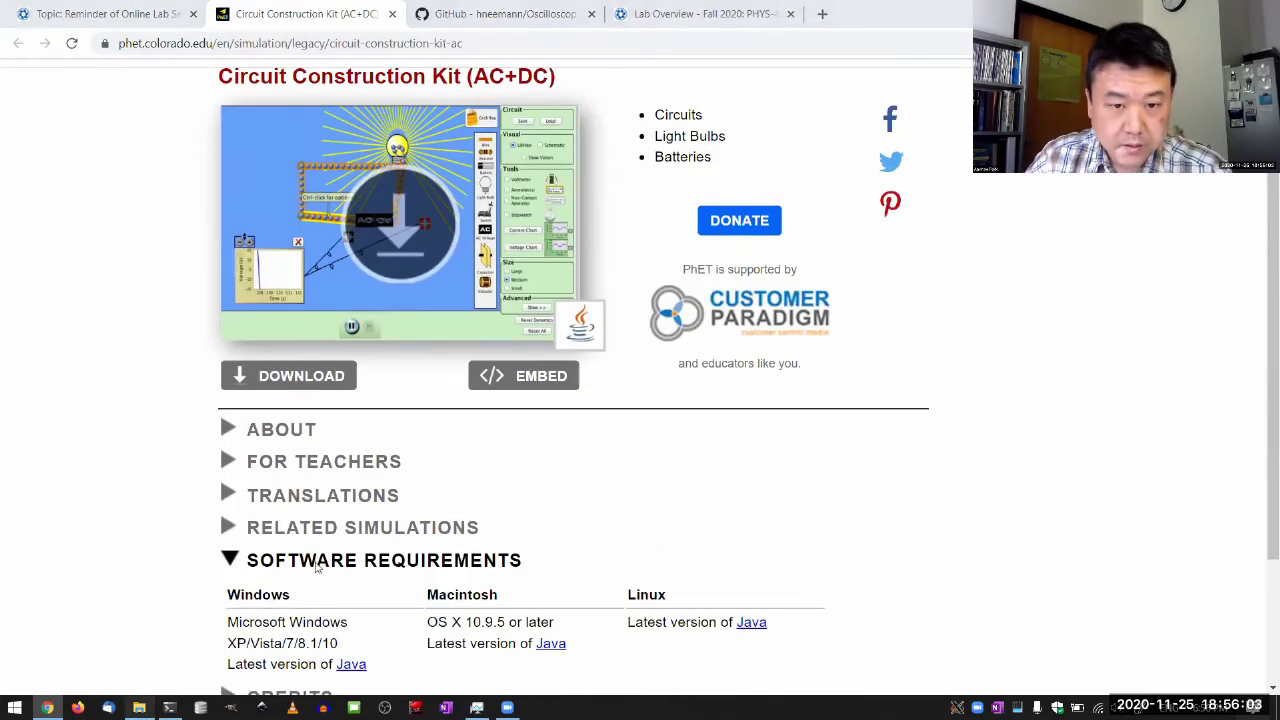
click(686, 471)
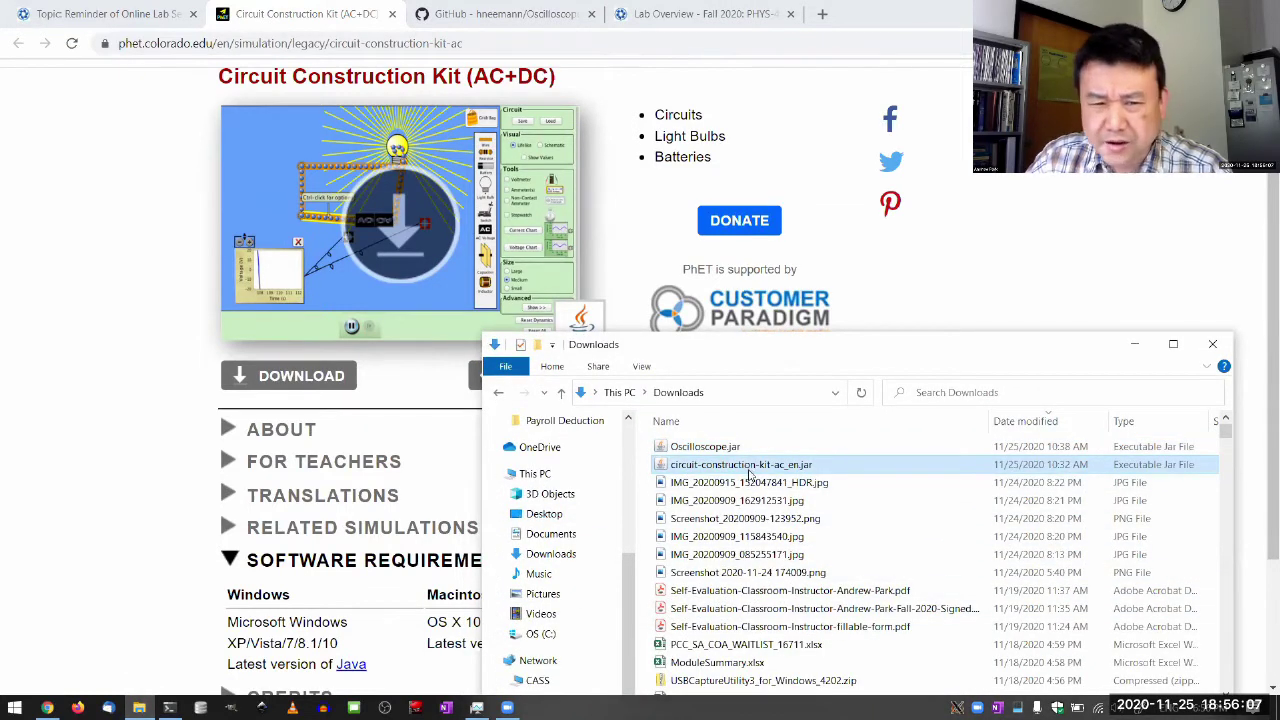
scroll(320, 510, up, 1)
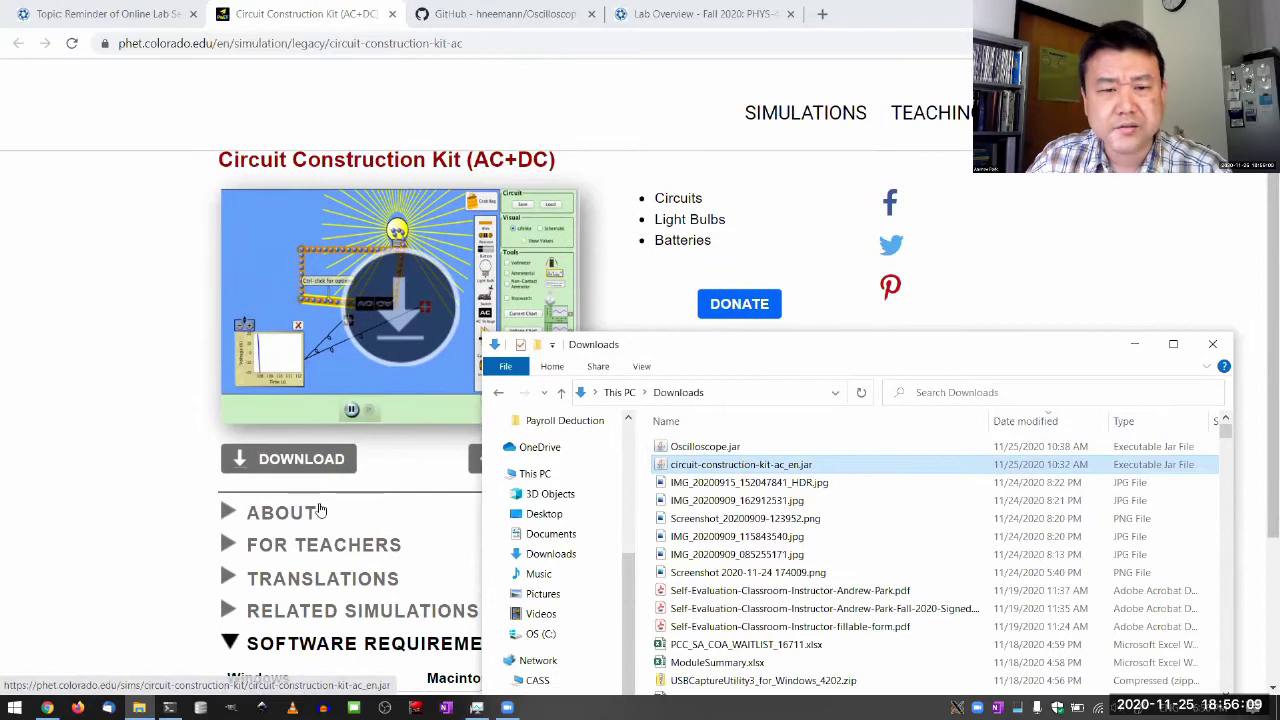
scroll(320, 510, down, 1)
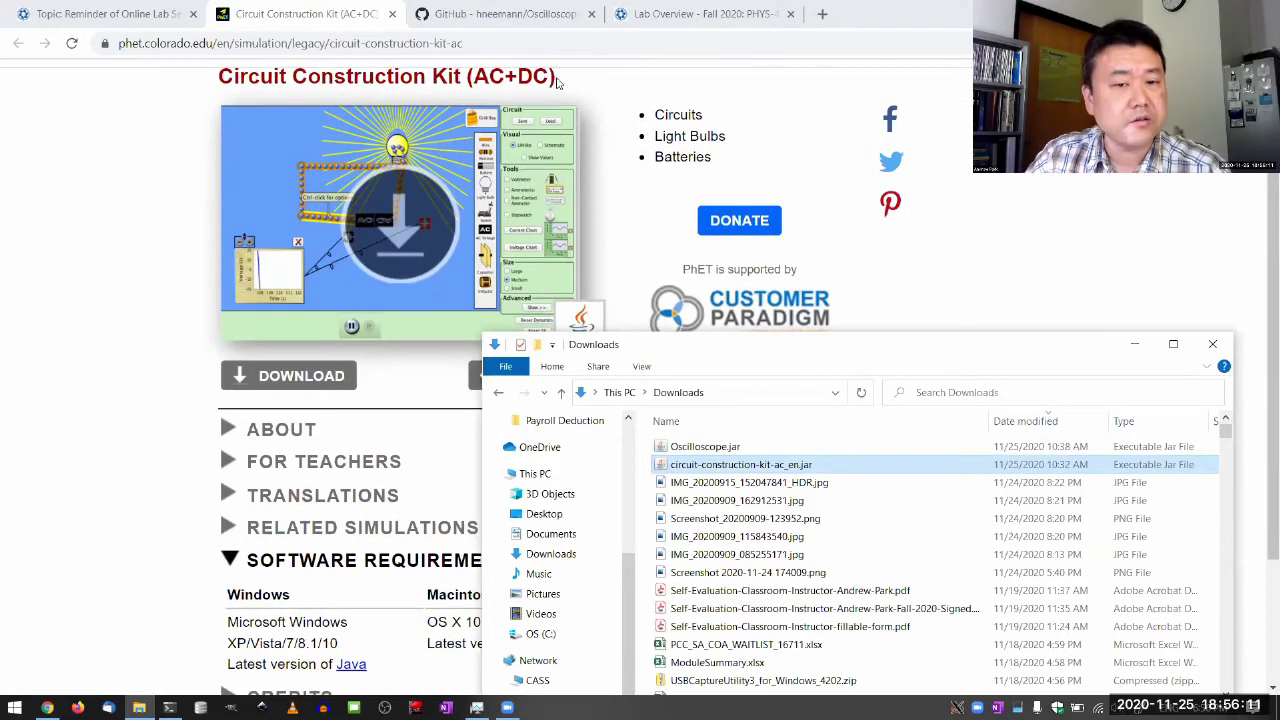
double_click(712, 464)
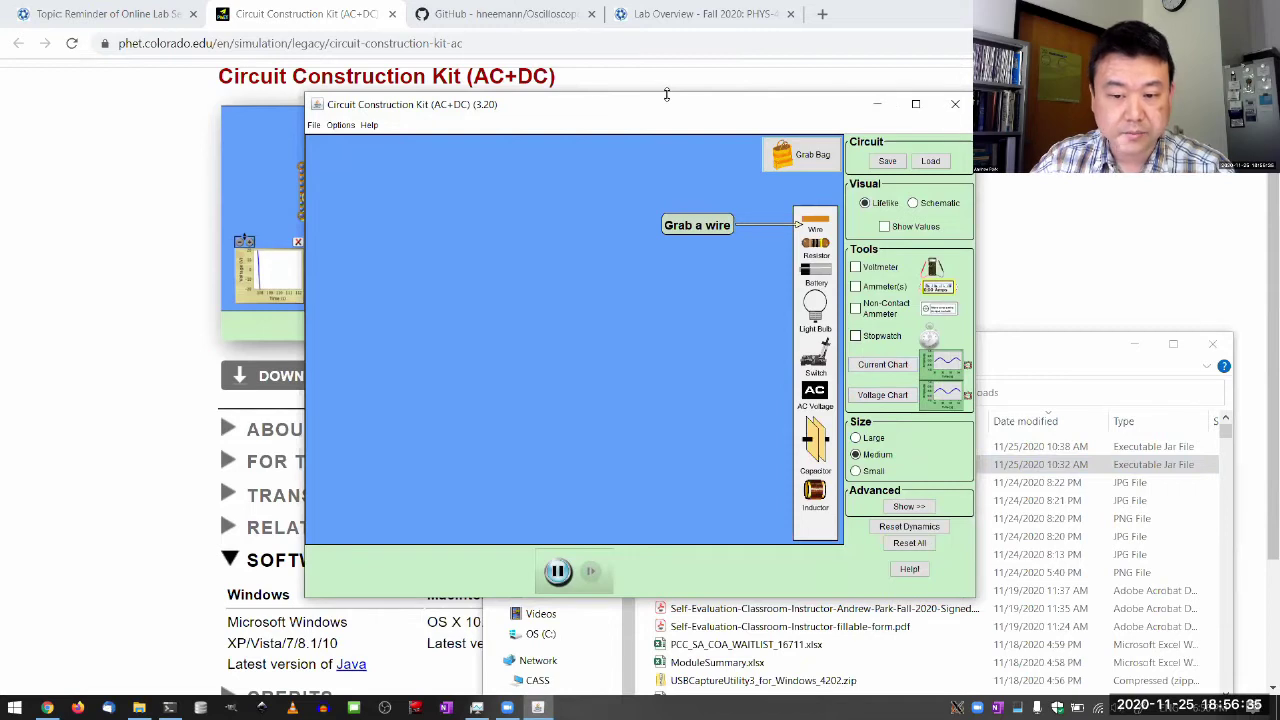
Add a voltage chart to the circuit workspace and pause the simulation.
drag(667, 94, 953, 388)
click(955, 390)
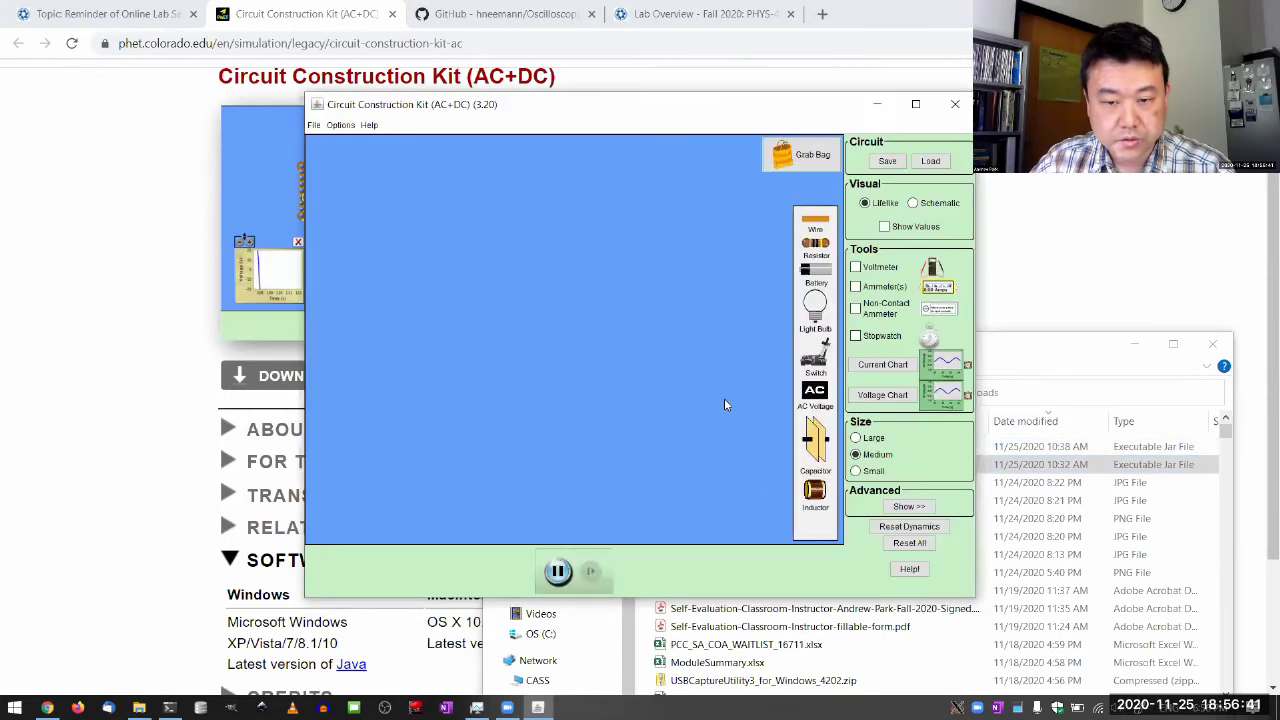
click(882, 394)
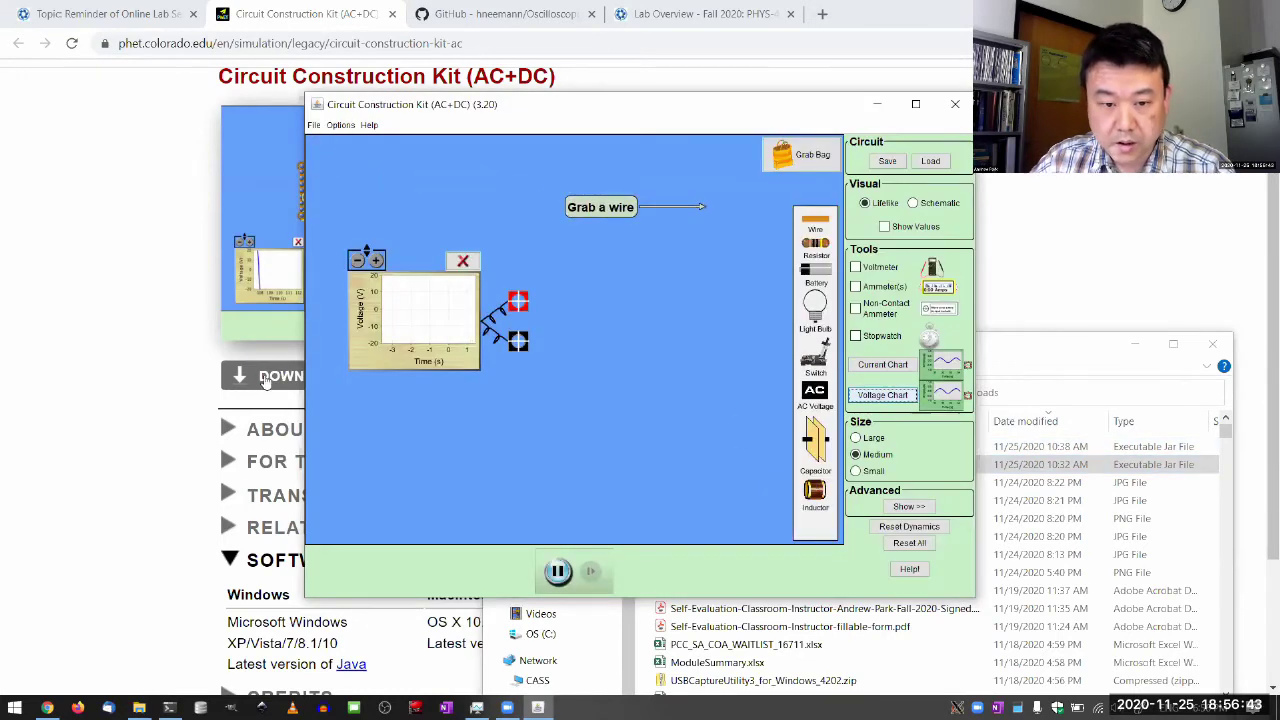
mouse_move(417, 323)
mouse_down()
mouse_move(441, 275)
mouse_move(383, 308)
mouse_up()
key(space)
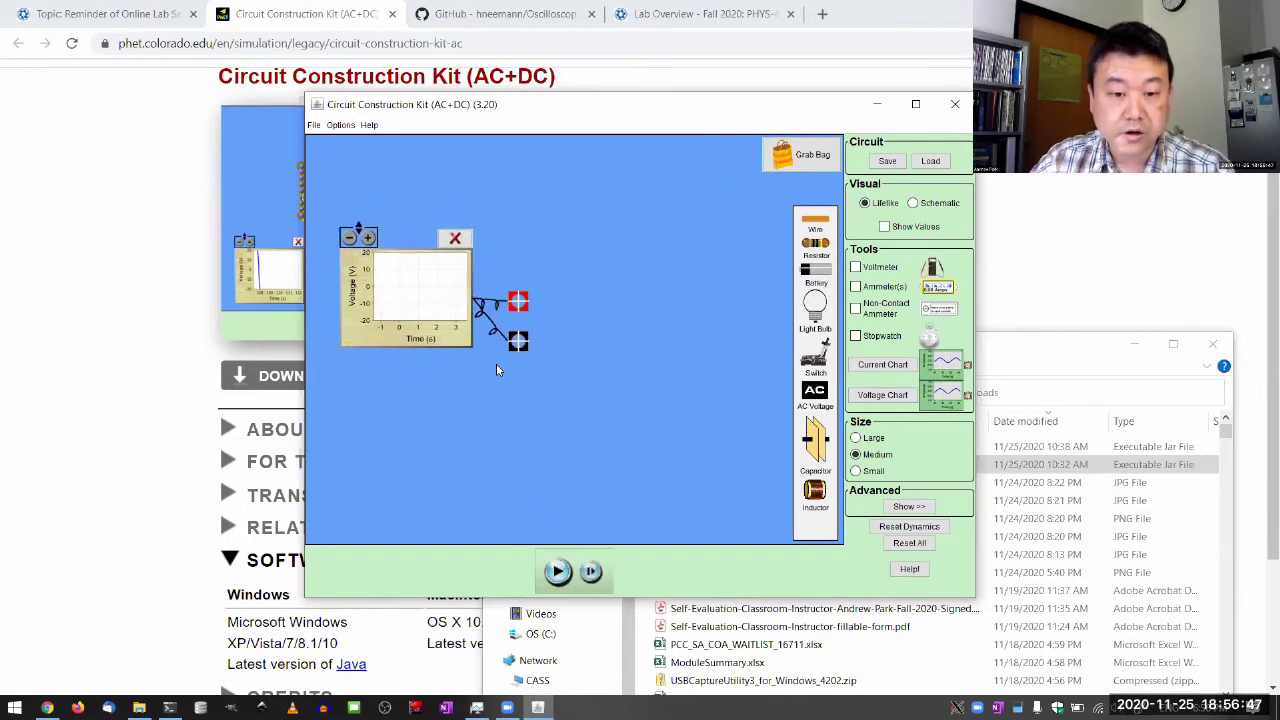
Move the voltage chart to the lower-left corner of the workspace and place its red and black probes beside it.
drag(389, 289, 377, 293)
drag(457, 360, 460, 381)
drag(399, 330, 382, 485)
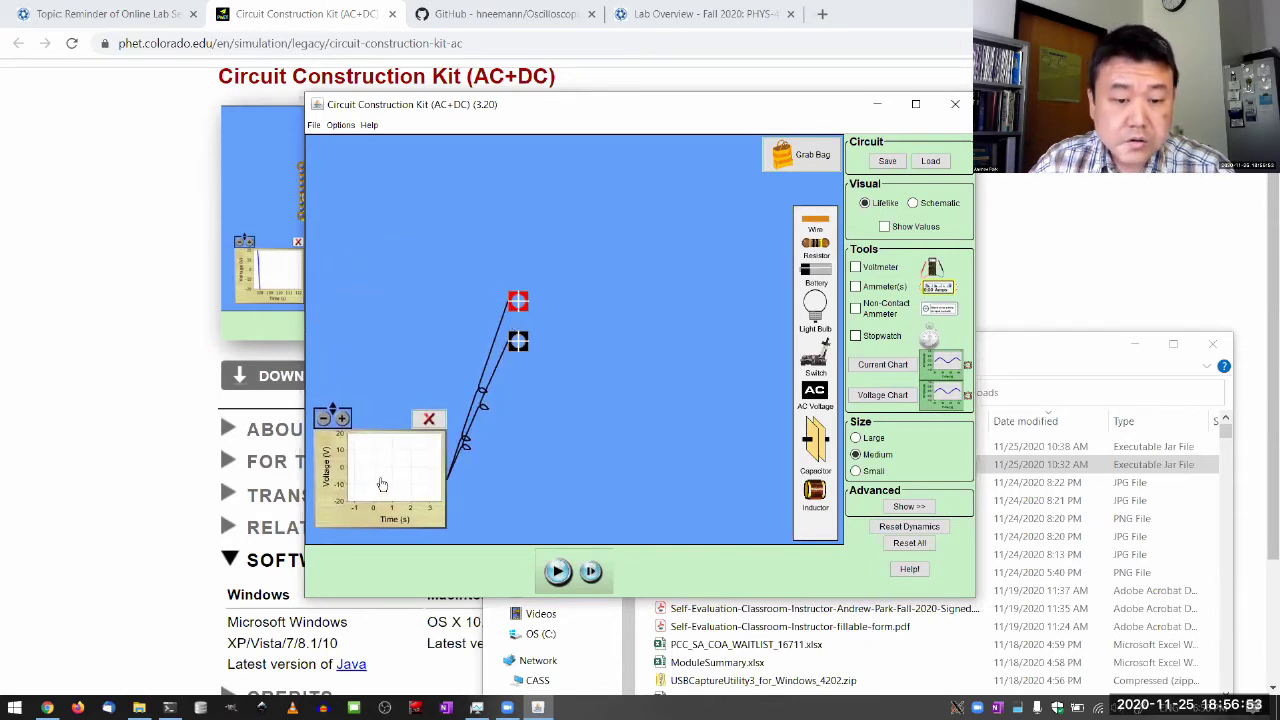
drag(518, 343, 489, 518)
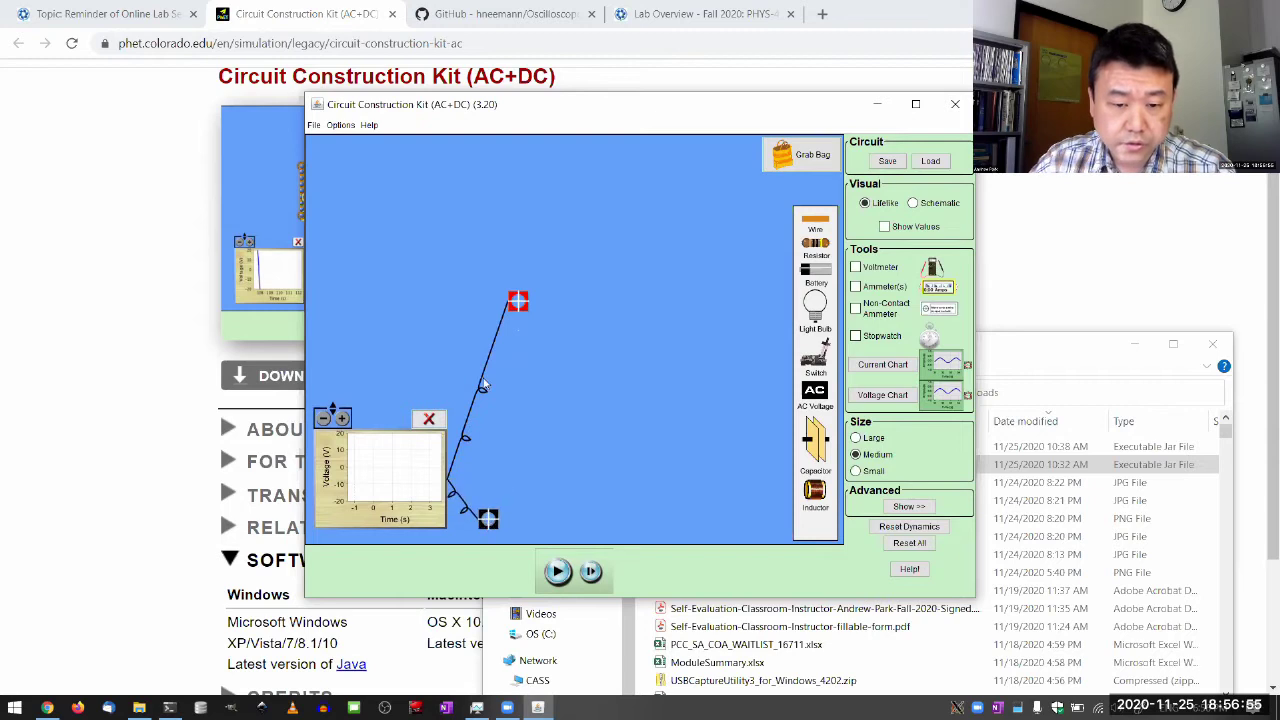
drag(524, 310, 489, 472)
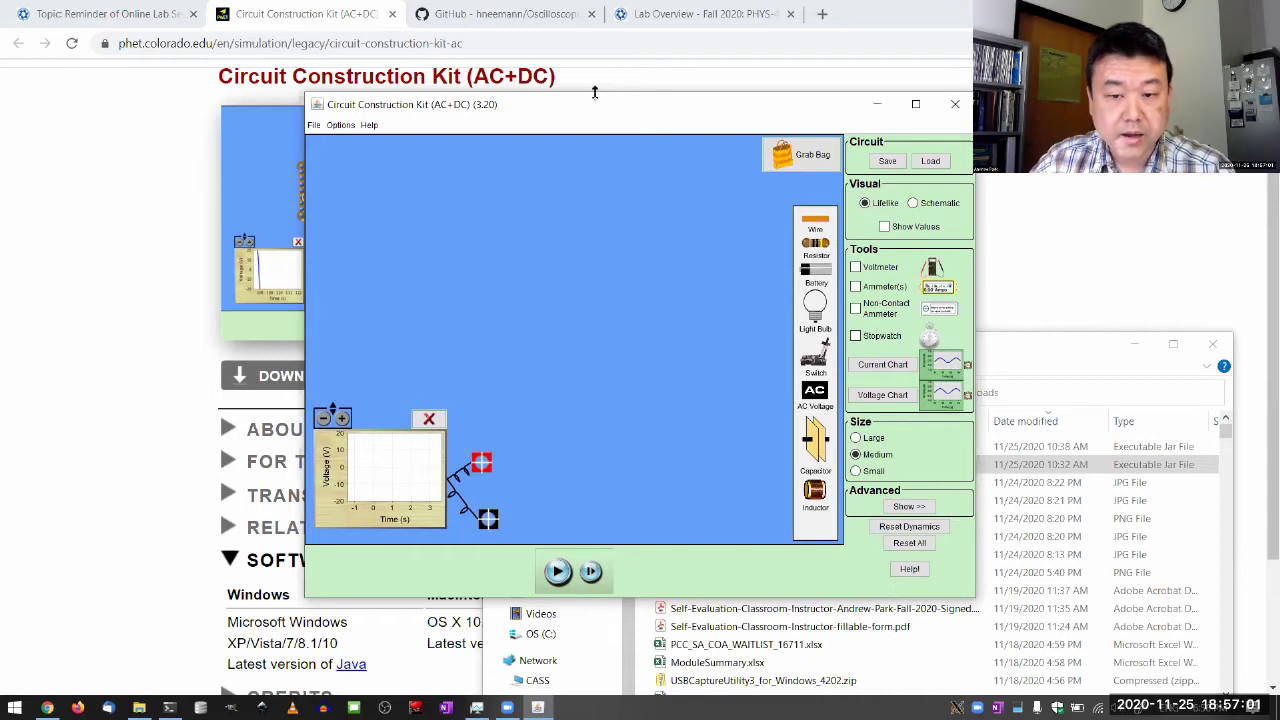
Shorten and reposition the simulator window, regrouping the voltage chart and both probes in the lower-left corner of the workspace.
drag(592, 154, 592, 155)
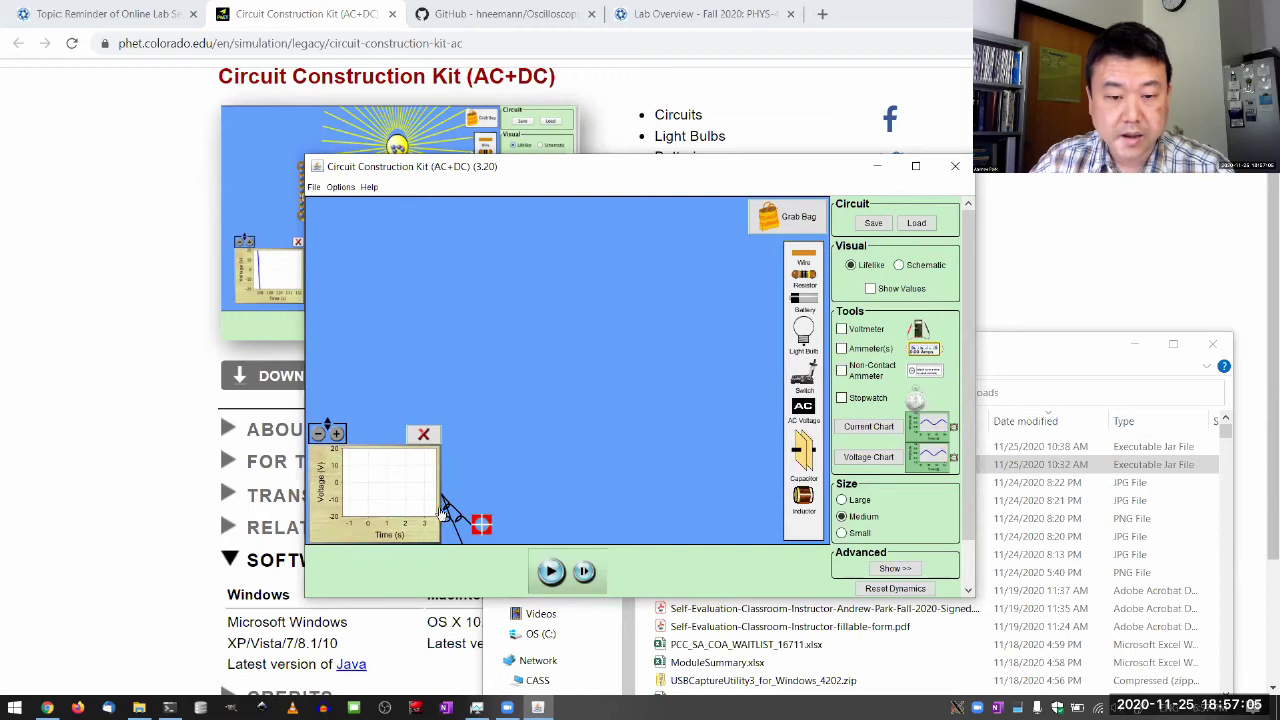
drag(481, 524, 477, 440)
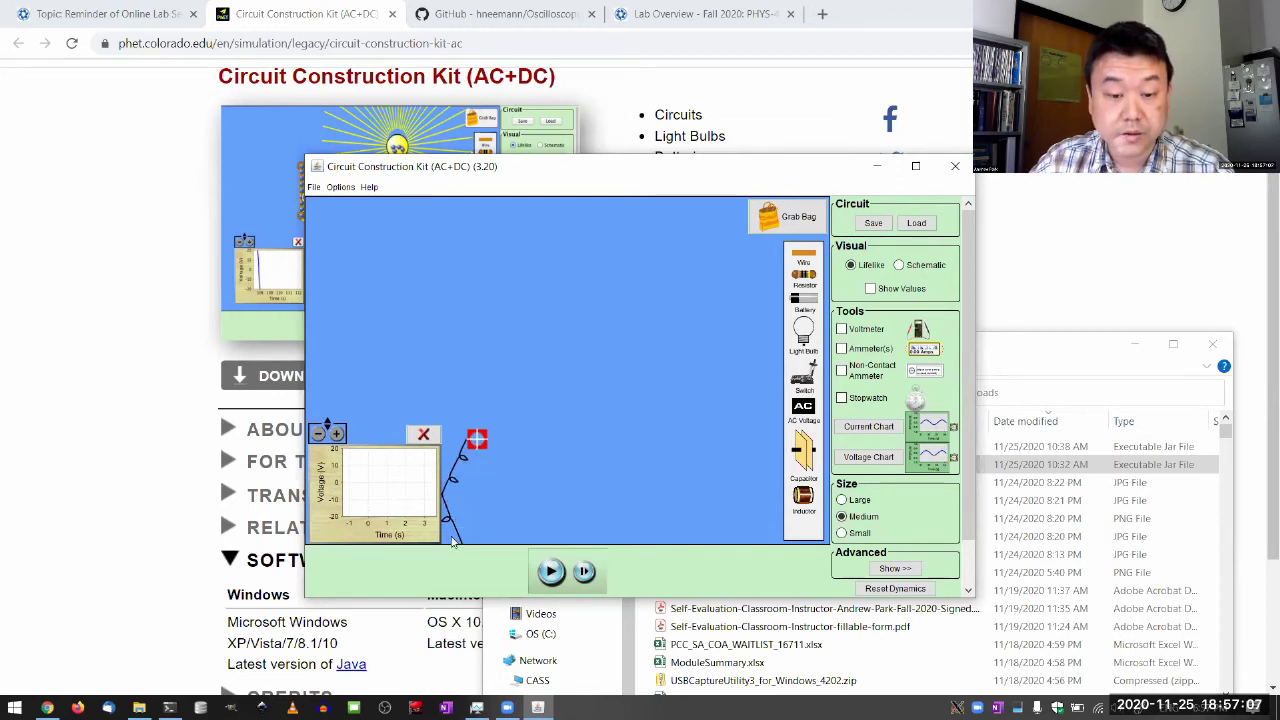
mouse_move(399, 500)
mouse_down()
mouse_move(439, 390)
mouse_move(401, 498)
mouse_up()
drag(518, 414, 487, 512)
drag(518, 367, 485, 467)
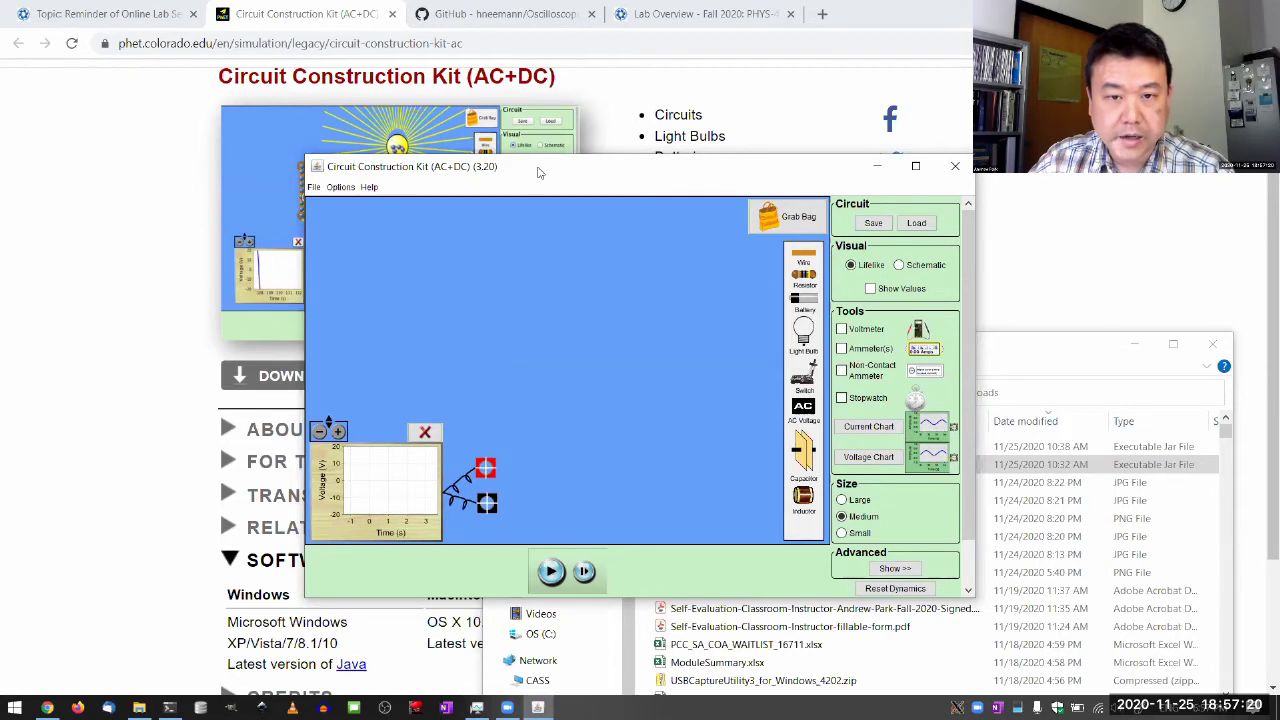
drag(537, 172, 496, 20)
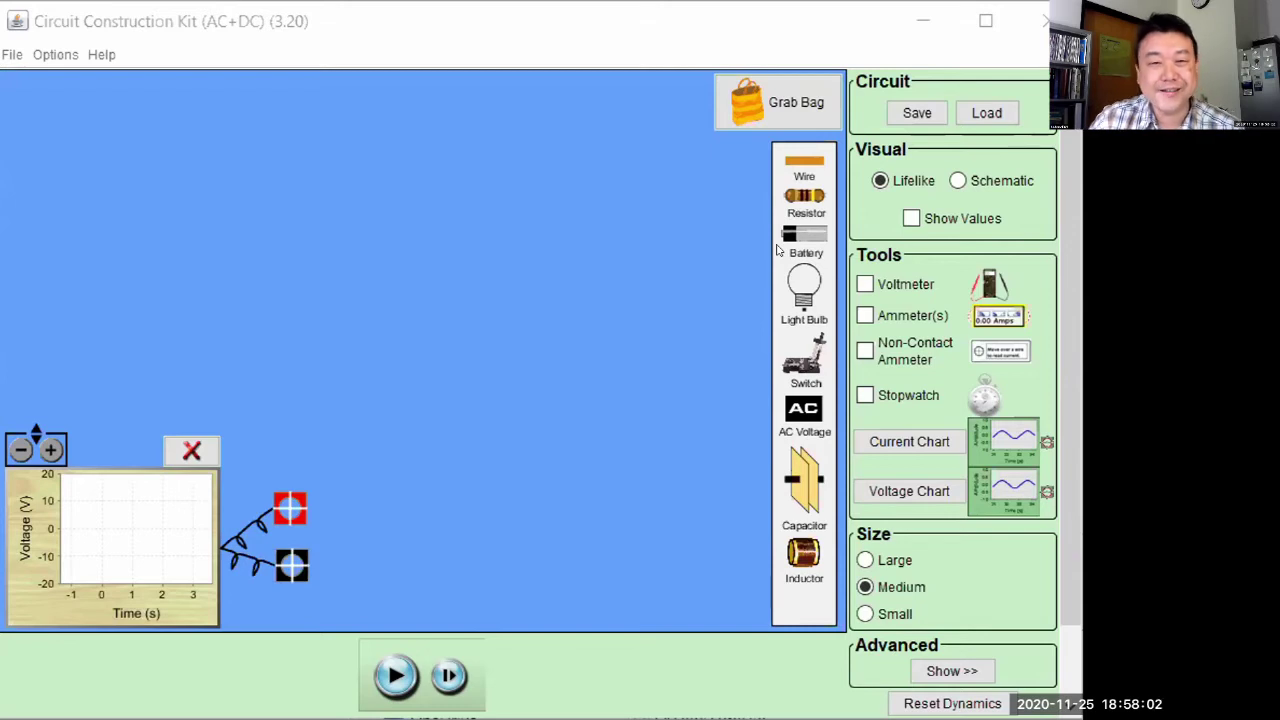
Switch the circuit display to Schematic and place a vertical battery on the left side of the workspace.
click(957, 181)
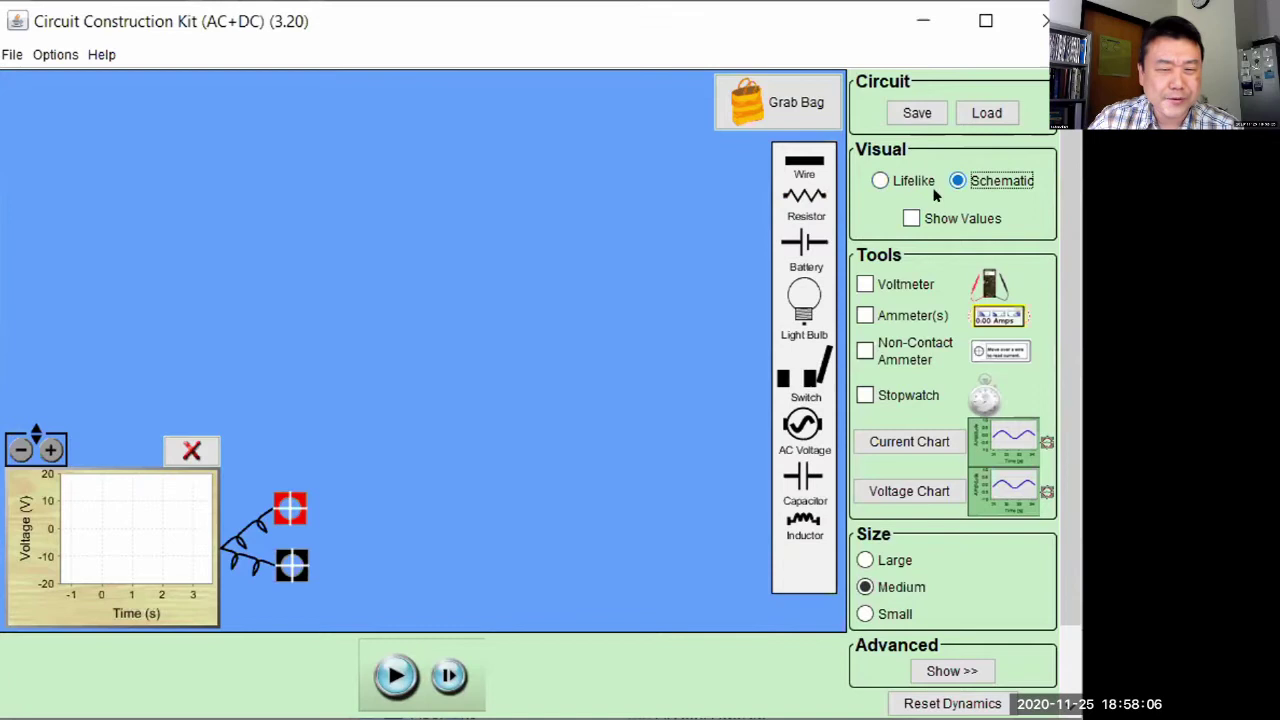
drag(803, 242, 322, 283)
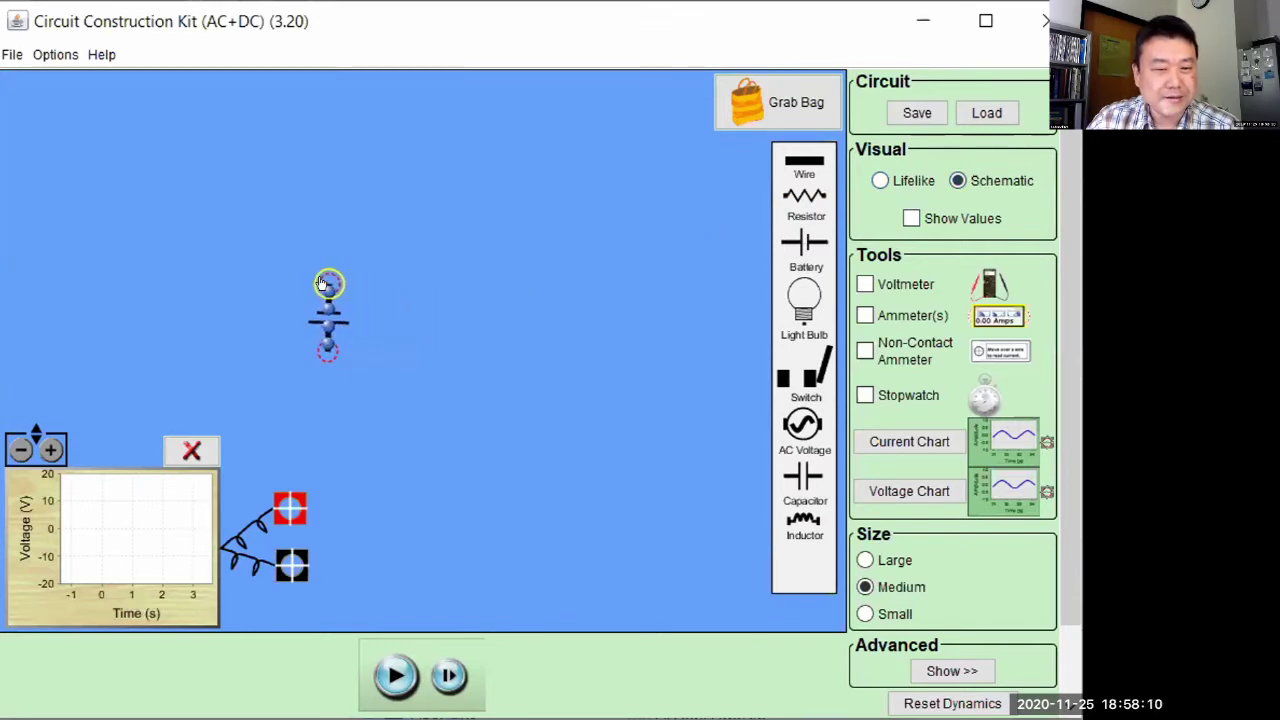
click(318, 334)
drag(318, 334, 247, 305)
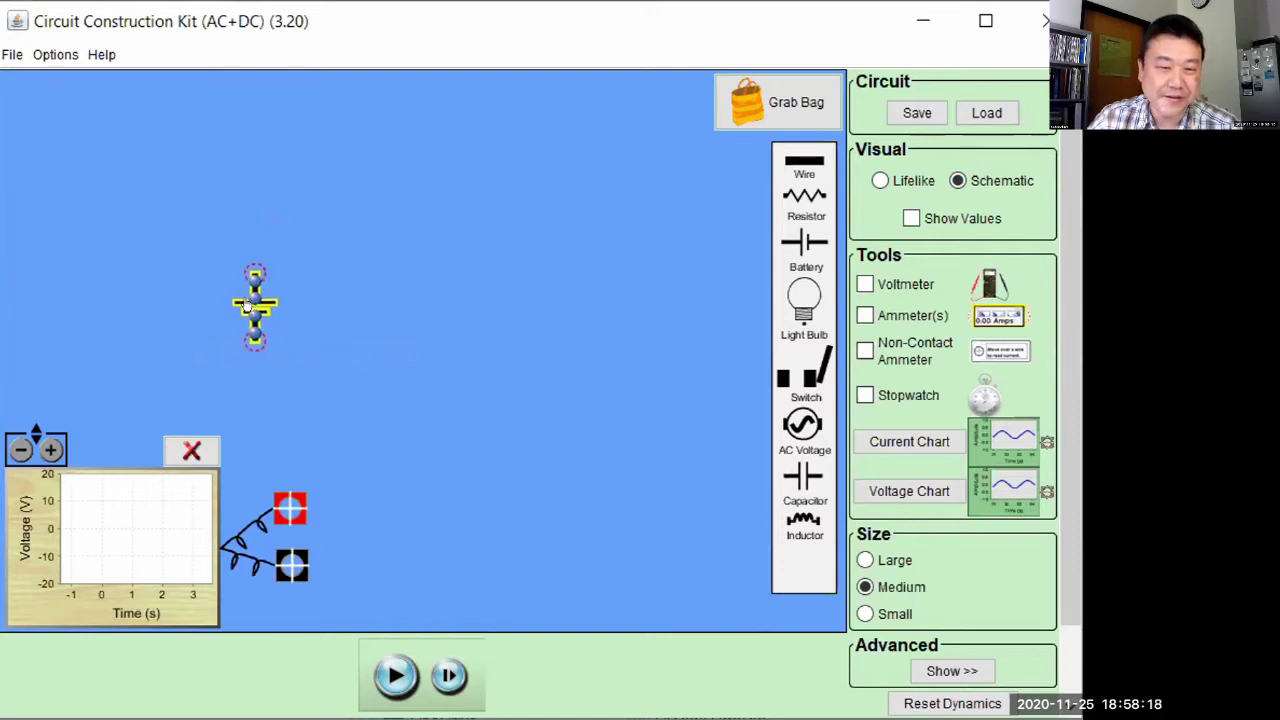
Attach a vertical wire to each battery terminal and lengthen both wires slightly outward.
drag(804, 165, 249, 215)
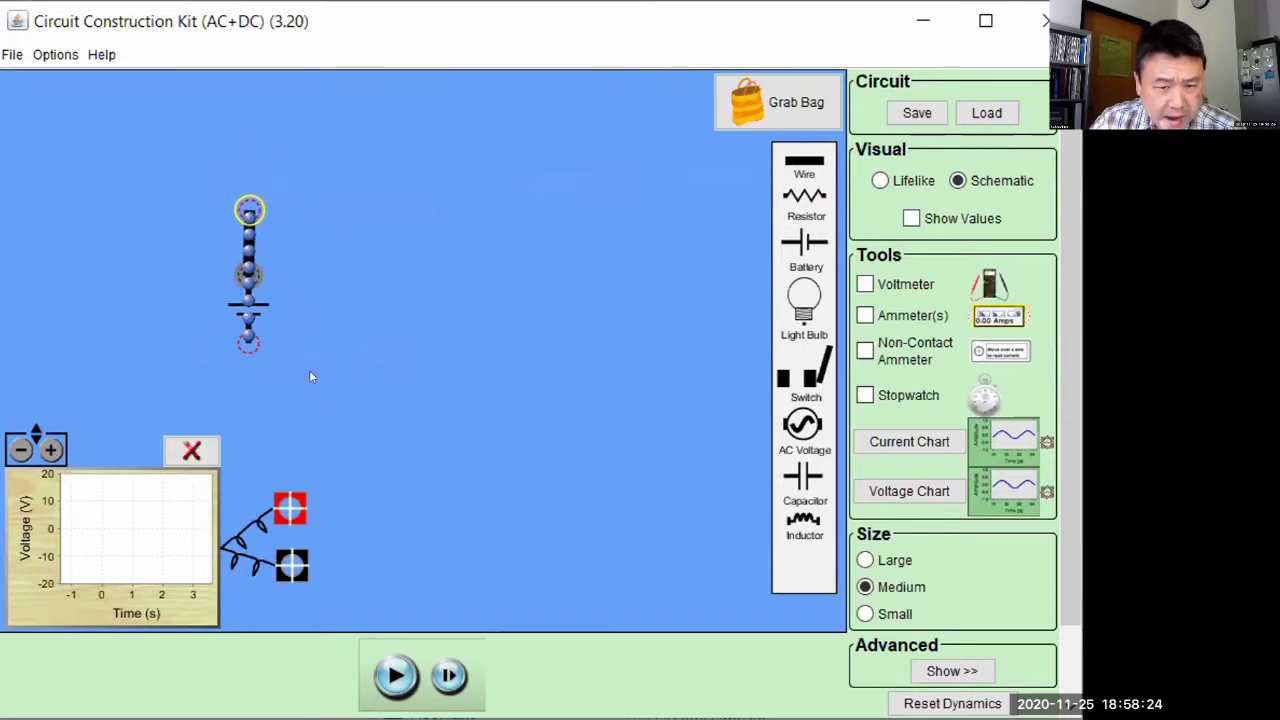
drag(806, 165, 248, 424)
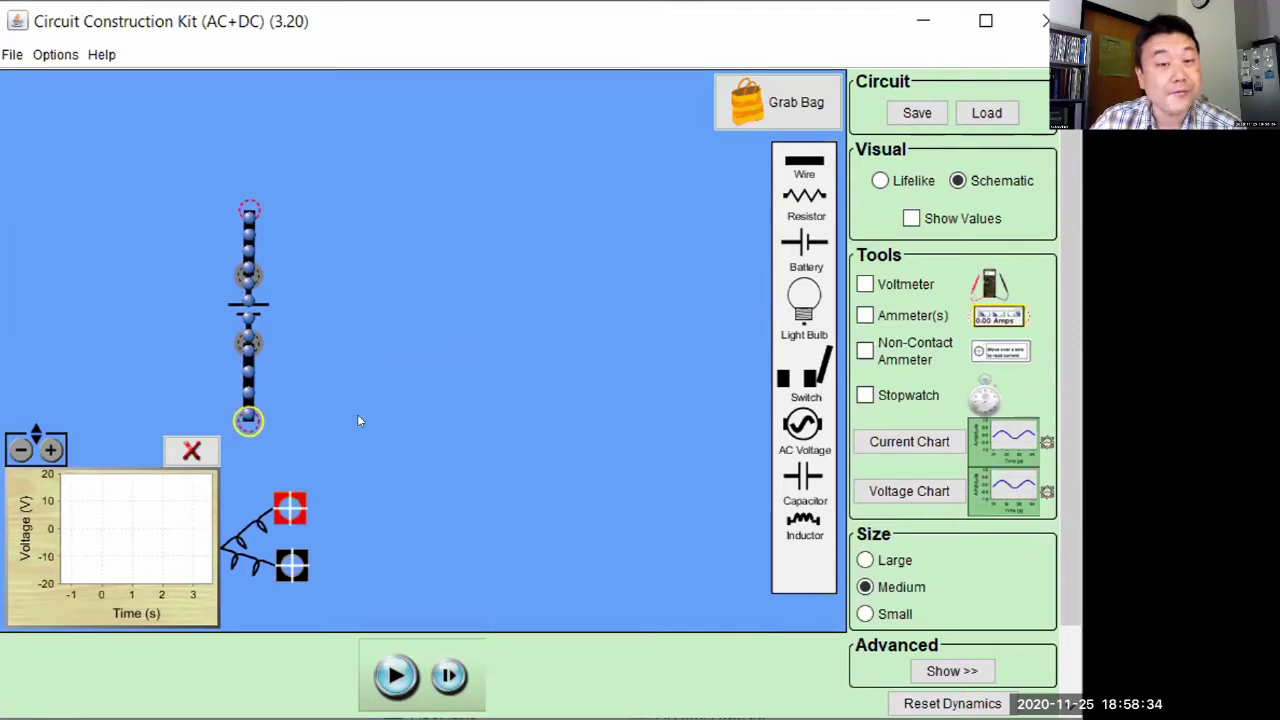
drag(248, 214, 250, 187)
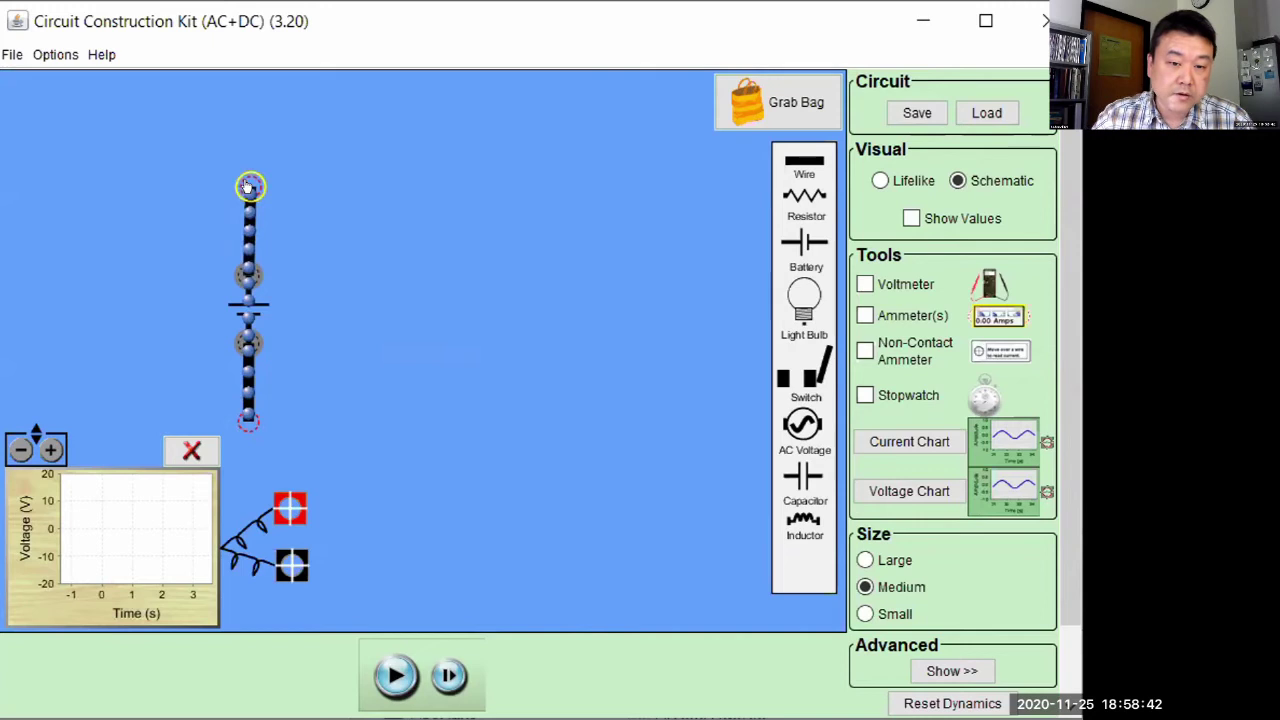
drag(249, 420, 248, 432)
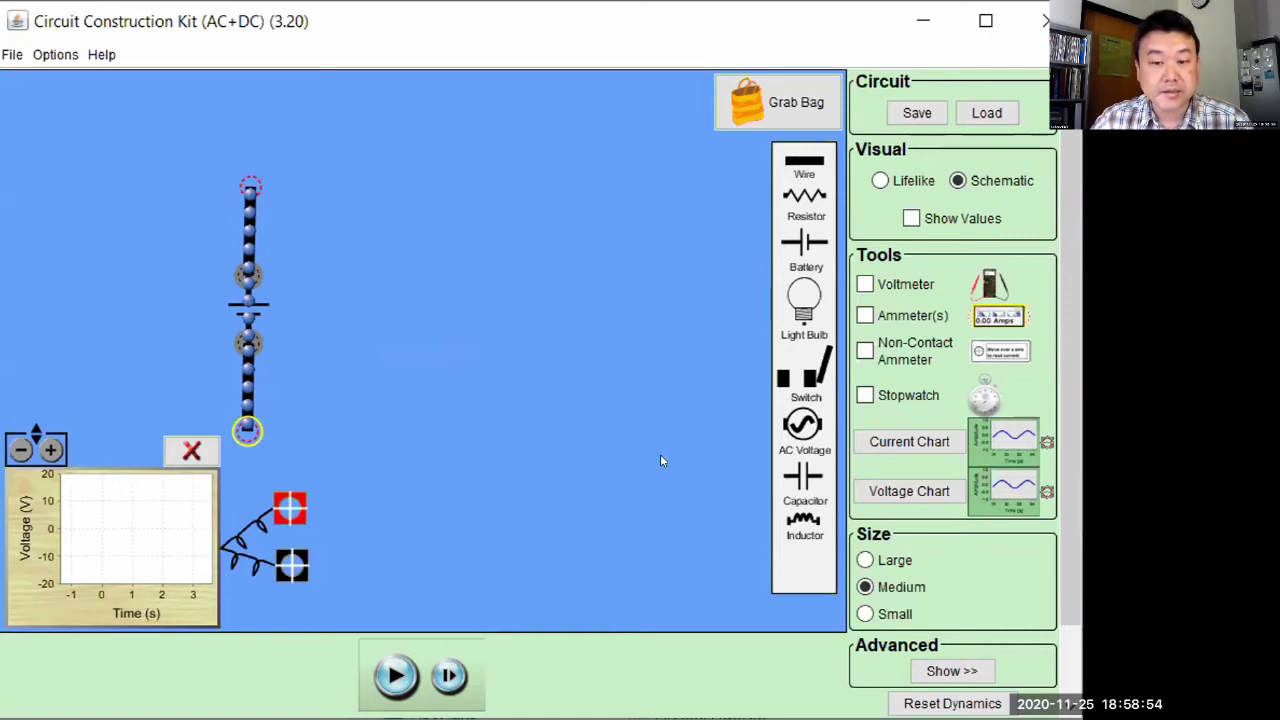
Complete the rectangular loop with an open switch and wire along the top, a vertical resistor opposite the battery, and connecting wires.
drag(804, 378, 298, 187)
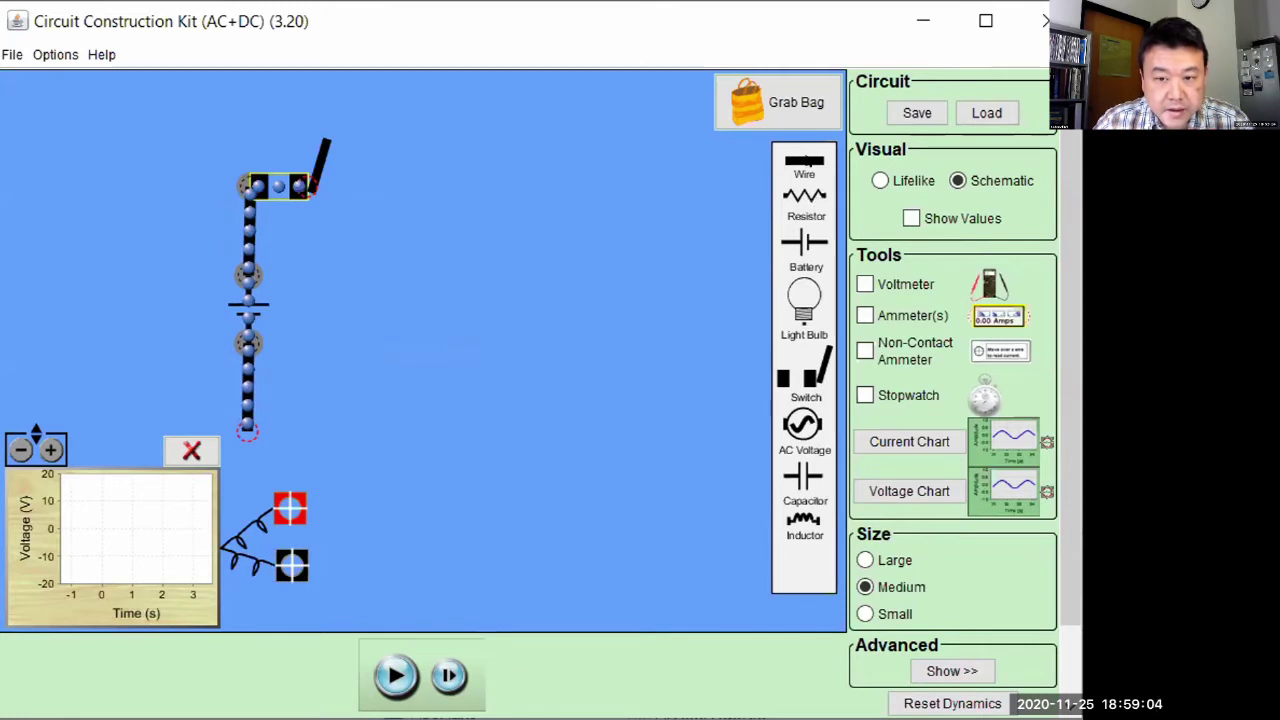
drag(801, 167, 388, 186)
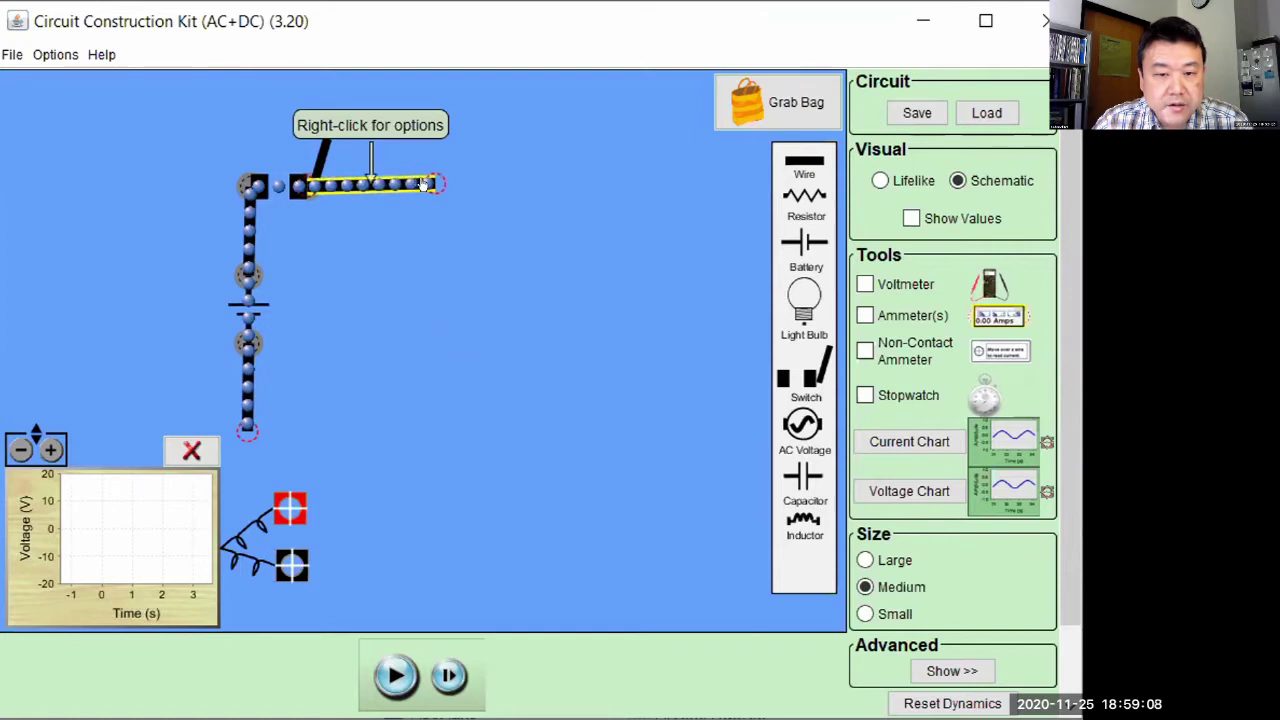
drag(789, 202, 422, 304)
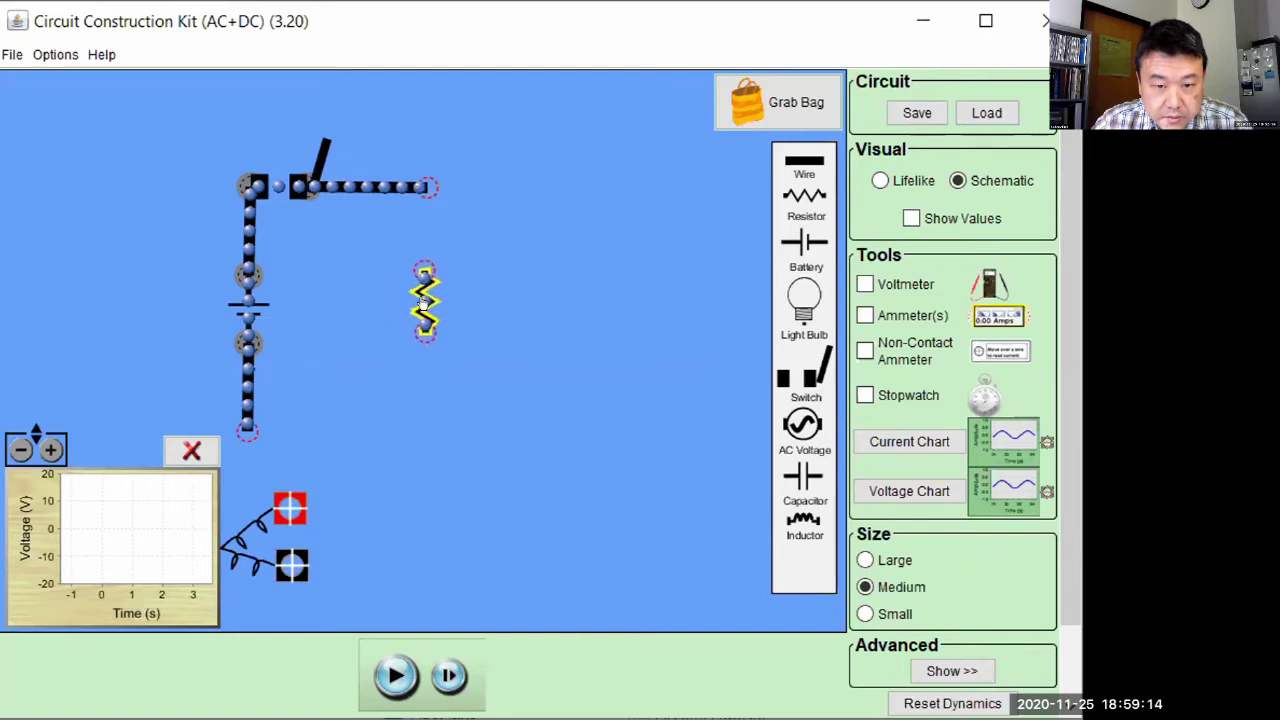
drag(804, 165, 433, 255)
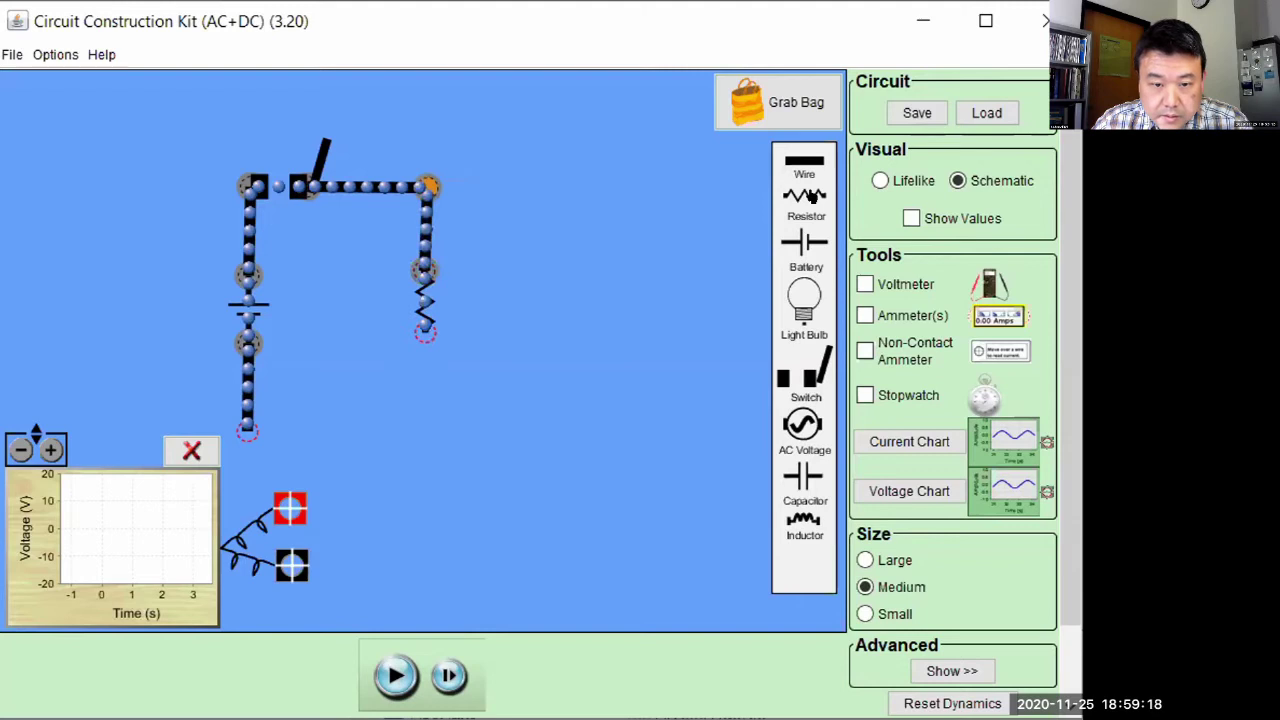
drag(804, 165, 421, 437)
drag(804, 165, 424, 432)
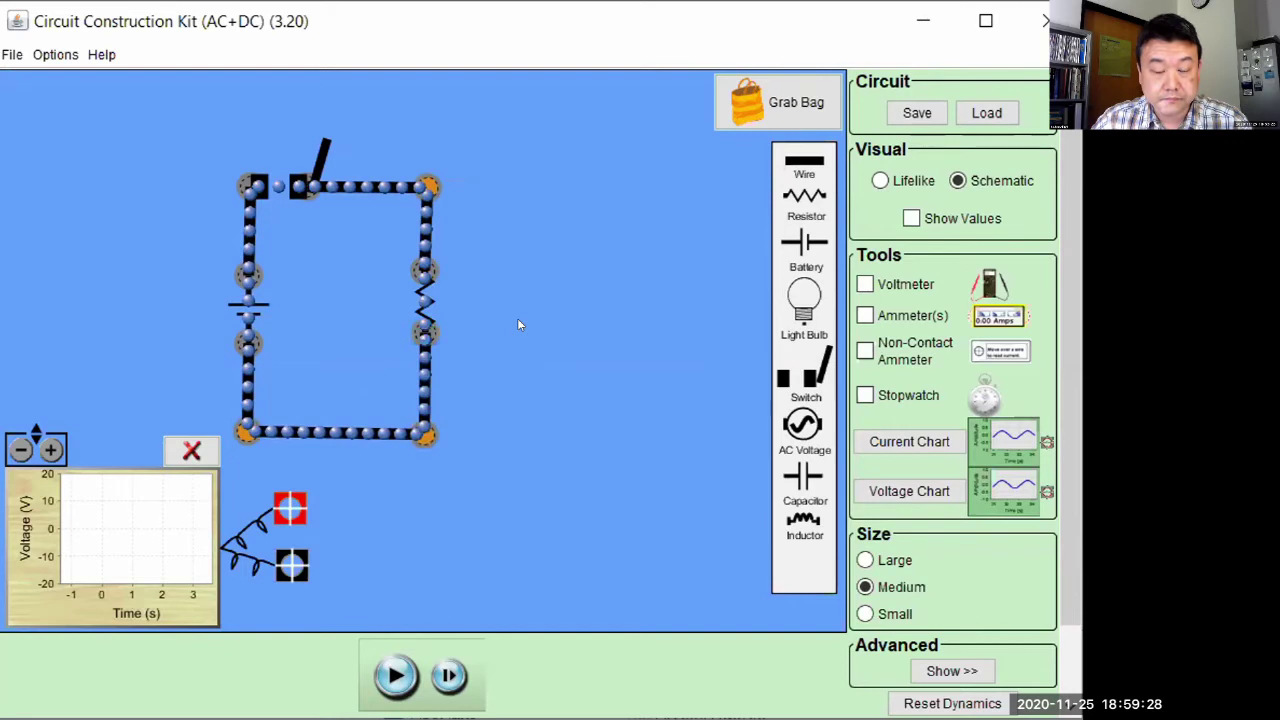
Run the simulation and connect the voltage chart across the resistor, with the black probe below it and the red probe above.
click(396, 676)
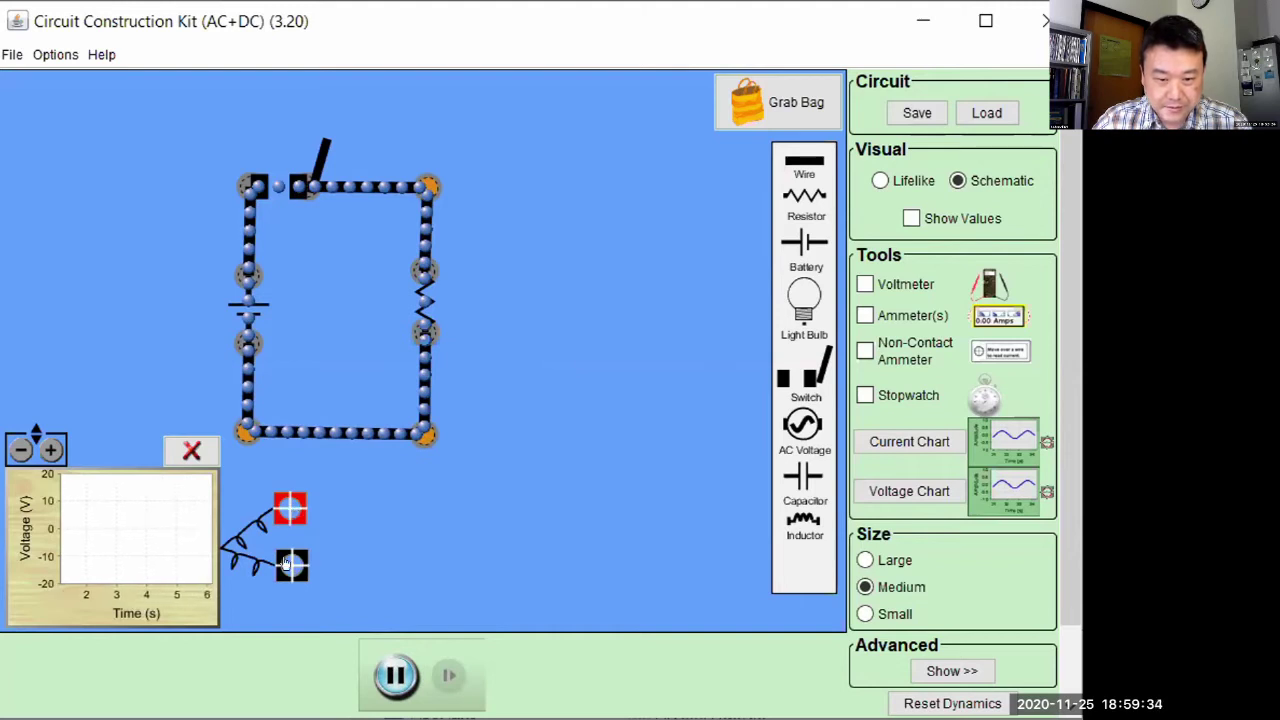
drag(292, 566, 426, 358)
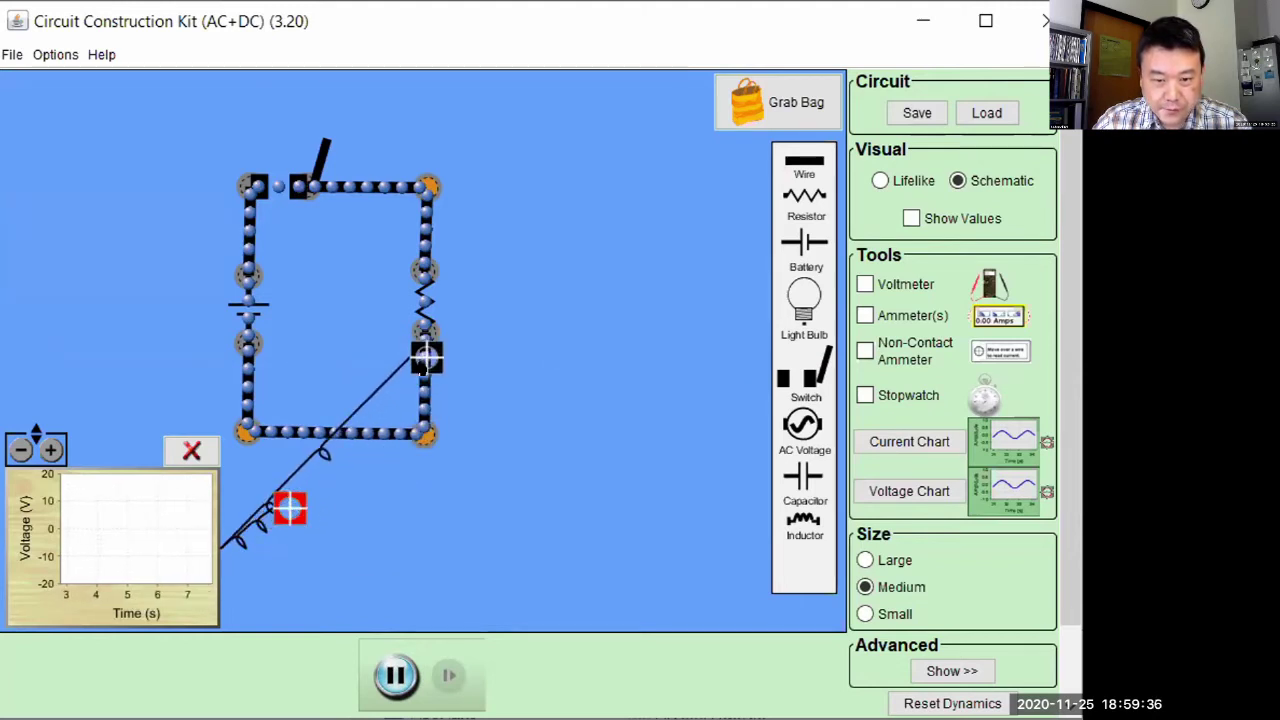
drag(290, 508, 428, 240)
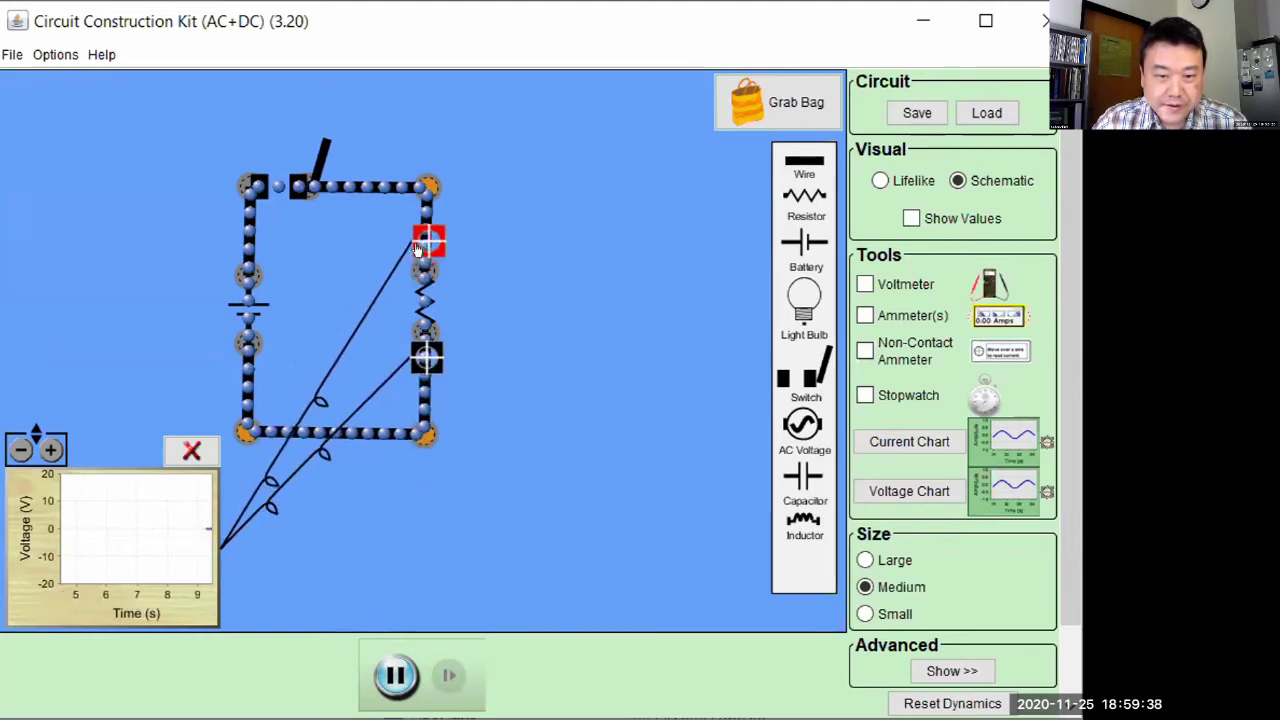
Close the switch while the simulation runs, pause it, and display the component values.
drag(324, 152, 277, 200)
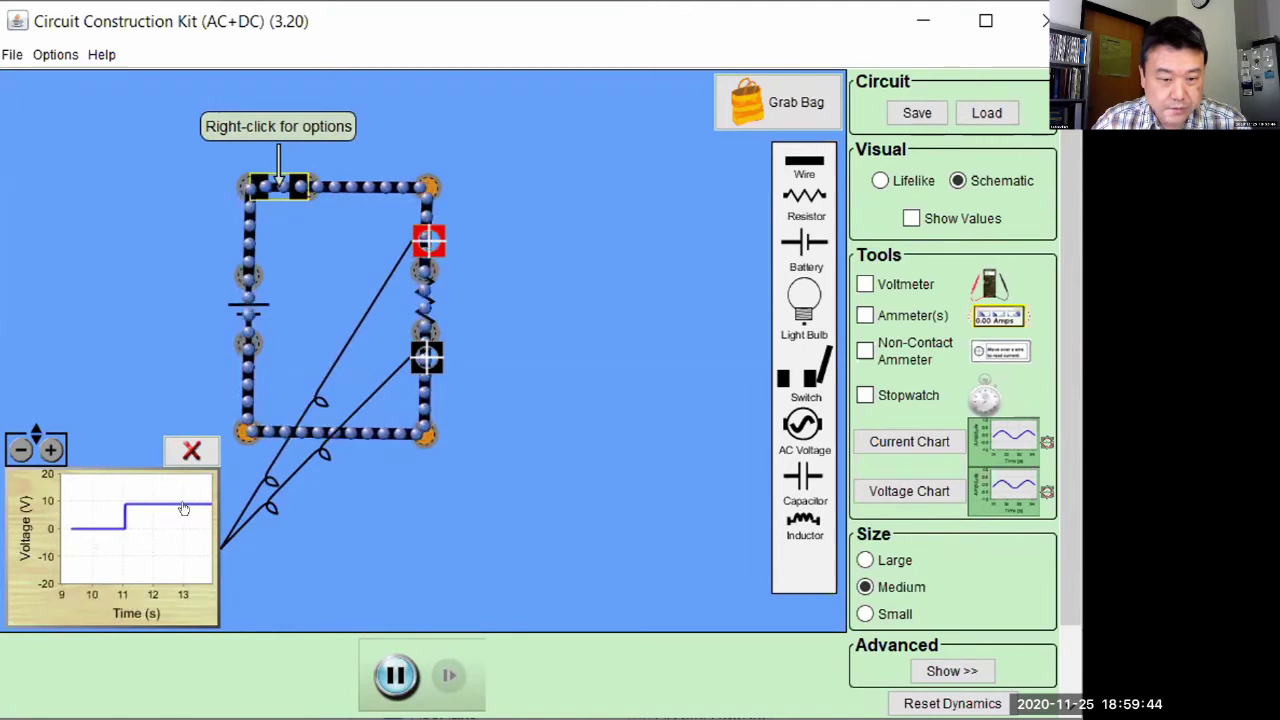
click(398, 670)
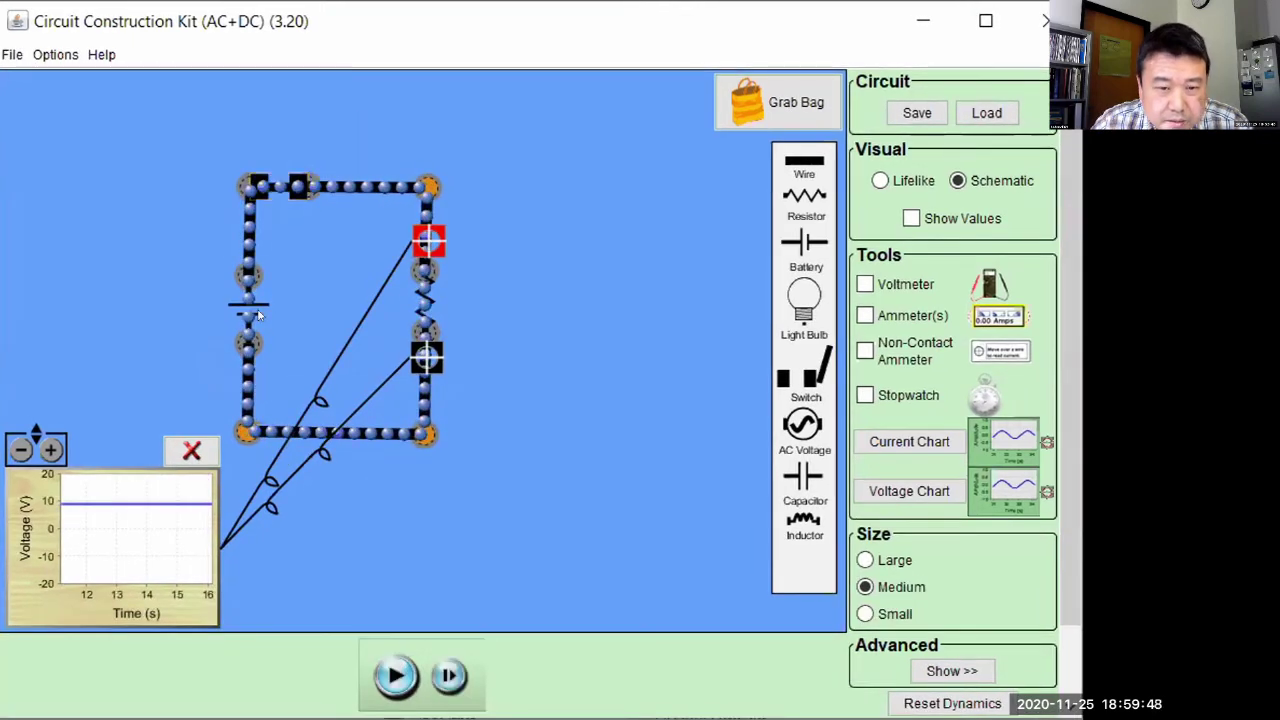
click(934, 226)
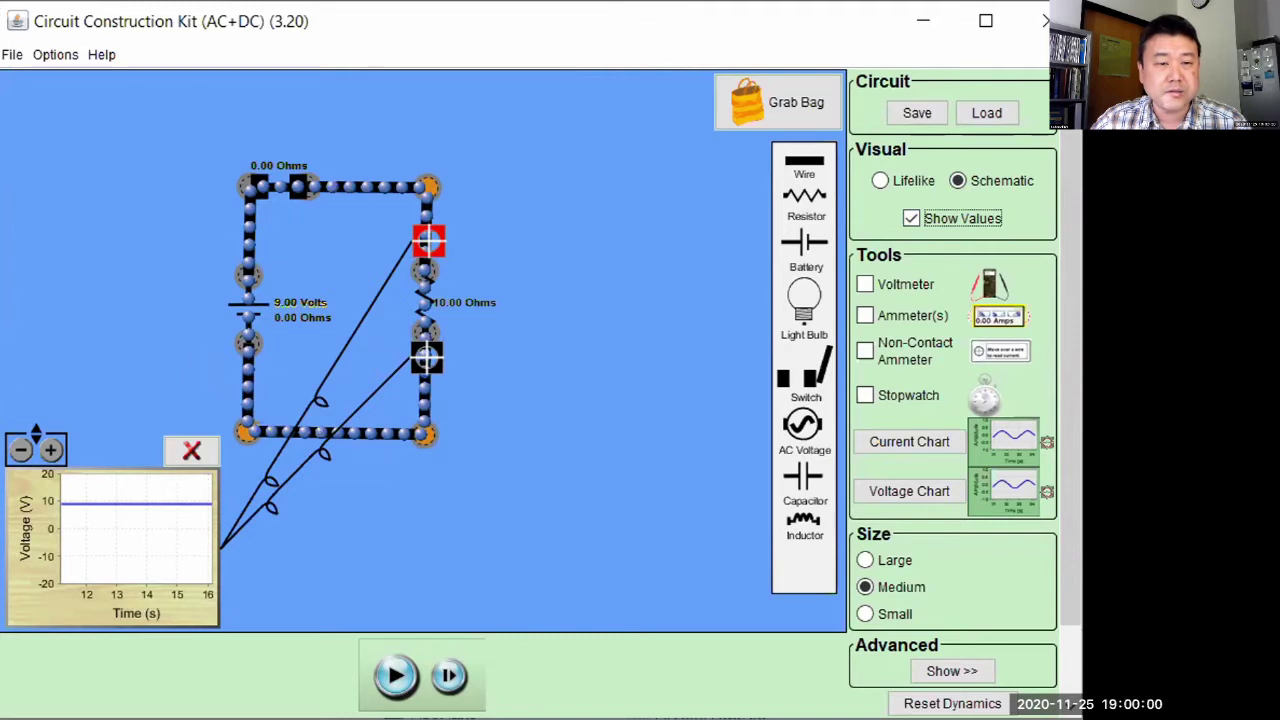
Run the simulation while toggling the switch, leave the switch open, reset the dynamics, and pause again after a brief run.
click(392, 680)
click(279, 145)
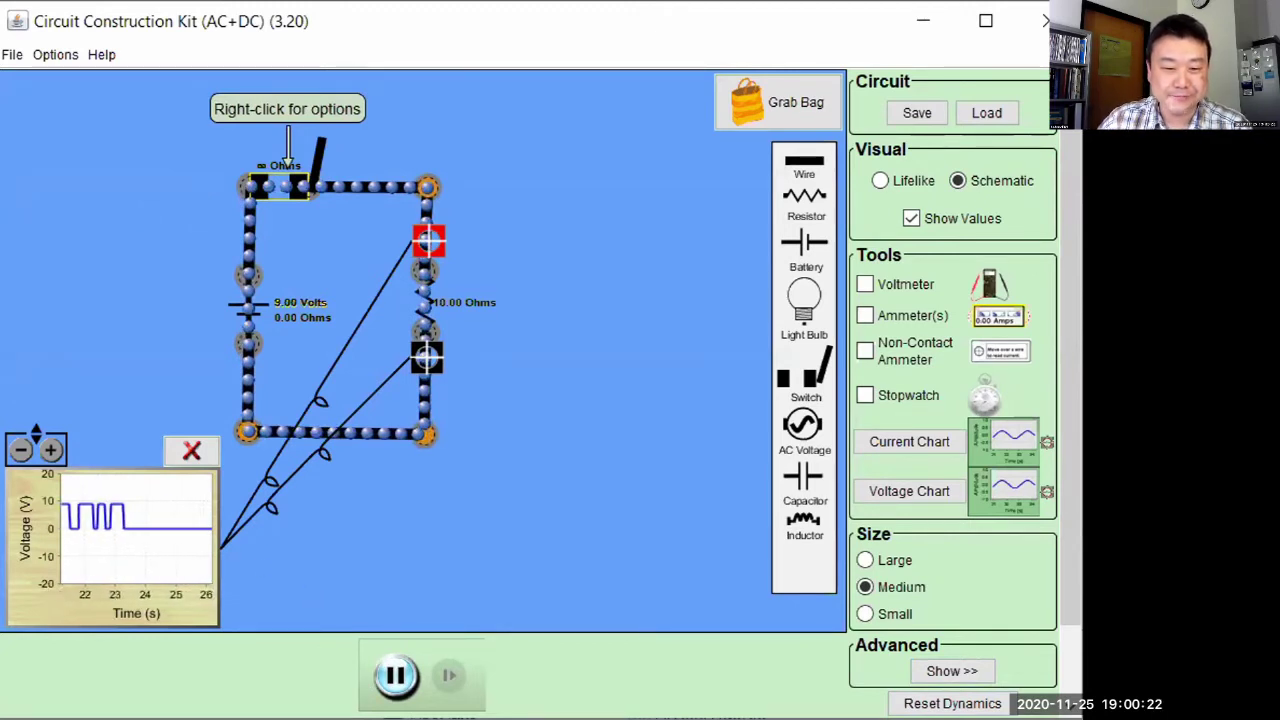
click(396, 676)
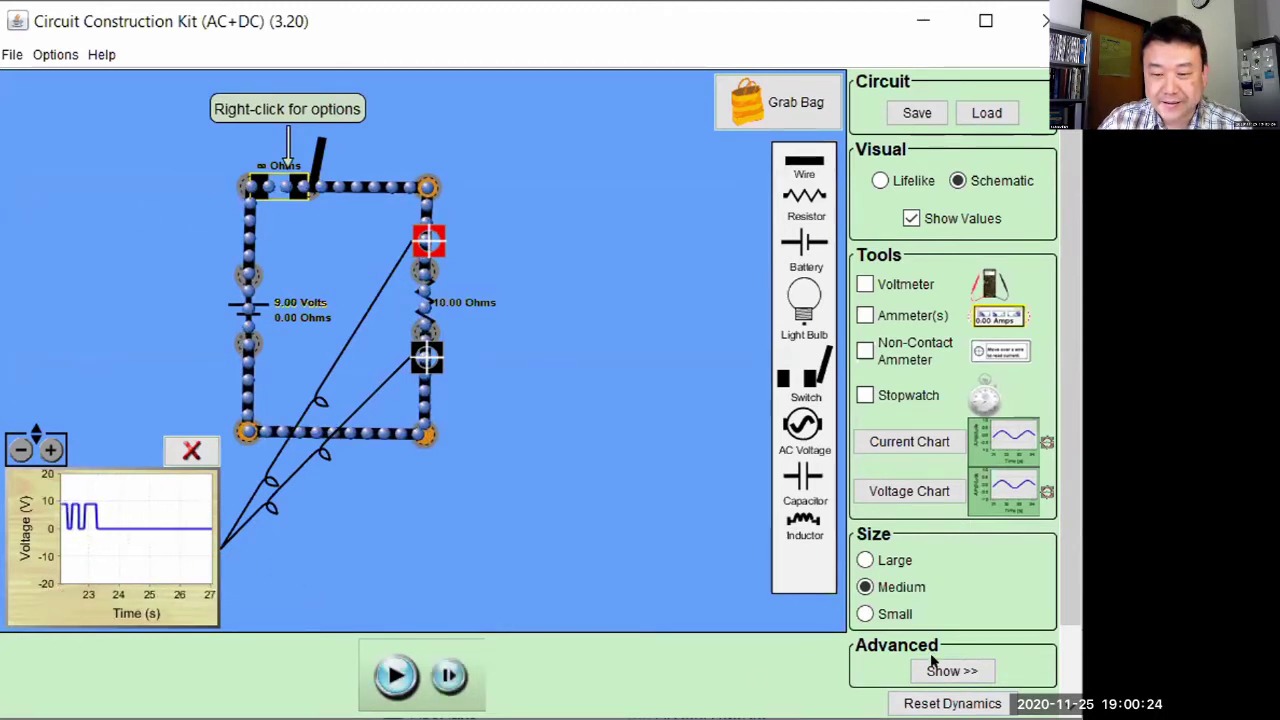
click(952, 703)
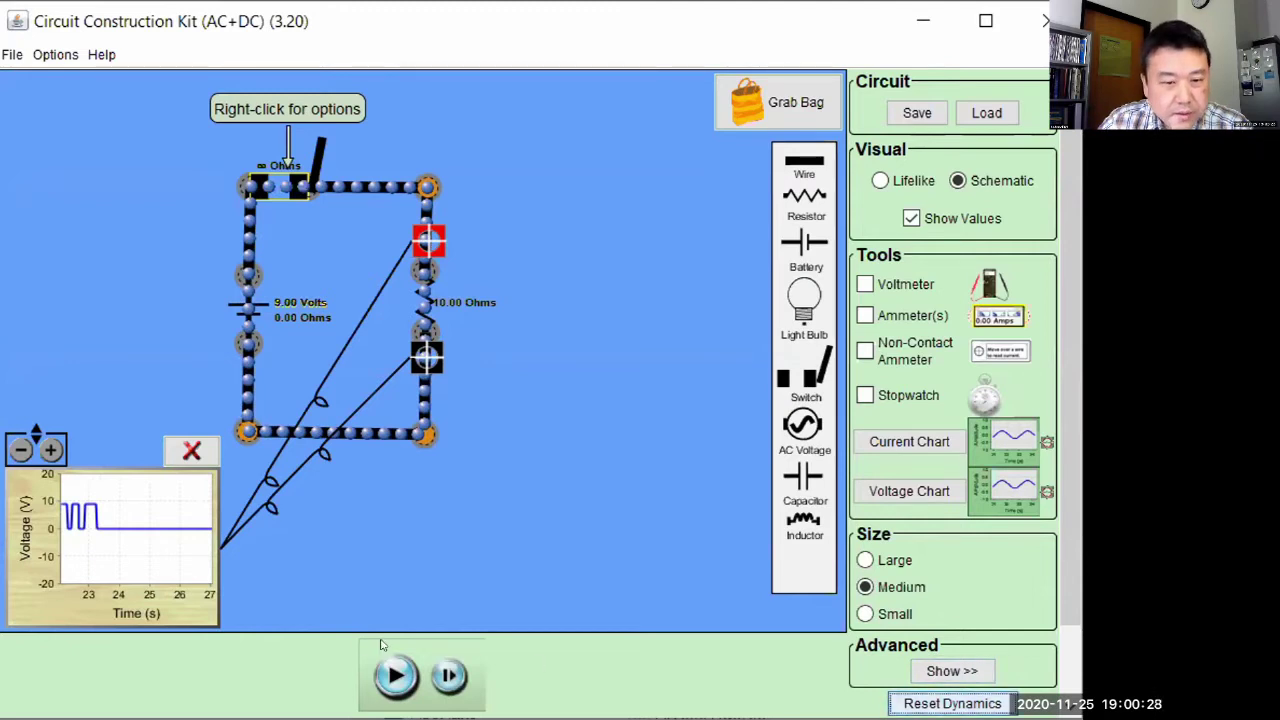
click(396, 676)
click(396, 676)
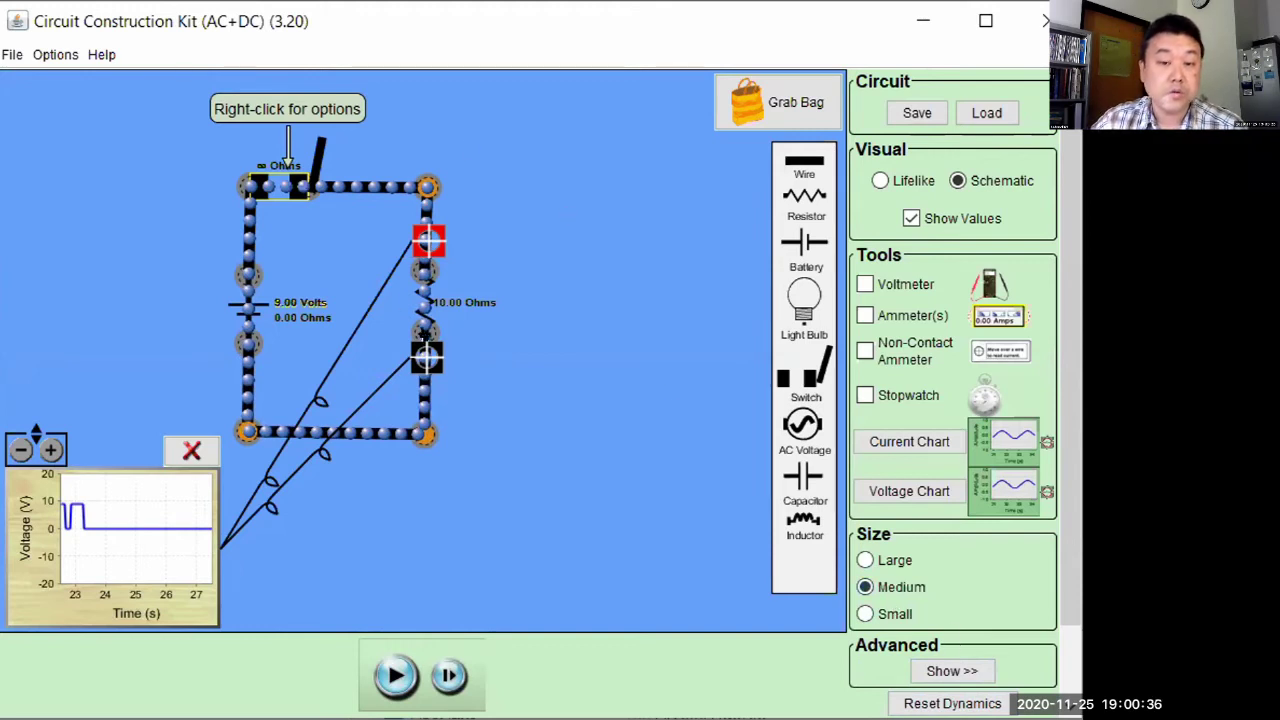
Place a vertical capacitor beside the resistor, on the side away from the battery.
drag(803, 478, 538, 222)
drag(542, 293, 537, 306)
click(537, 272)
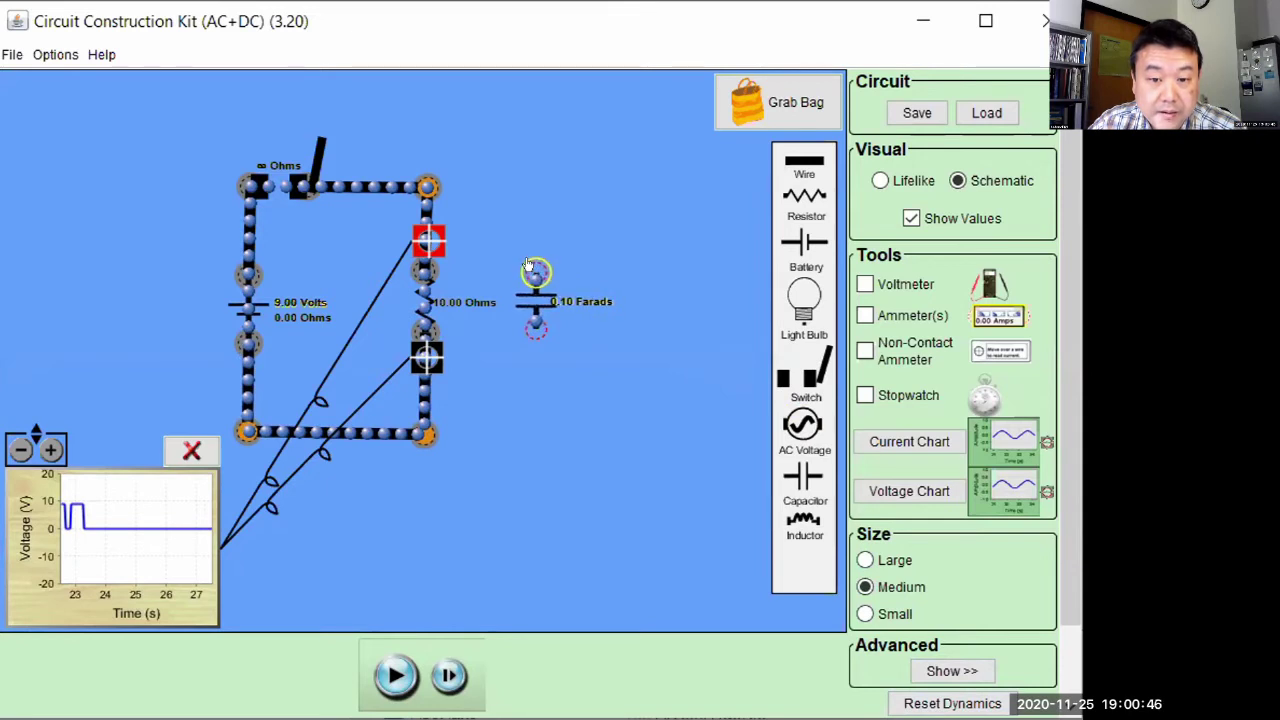
Wire the capacitor in parallel with the resistor using horizontal and vertical wires from the resistor branch's upper and lower junctions.
drag(792, 168, 526, 186)
drag(797, 166, 560, 272)
drag(799, 165, 537, 434)
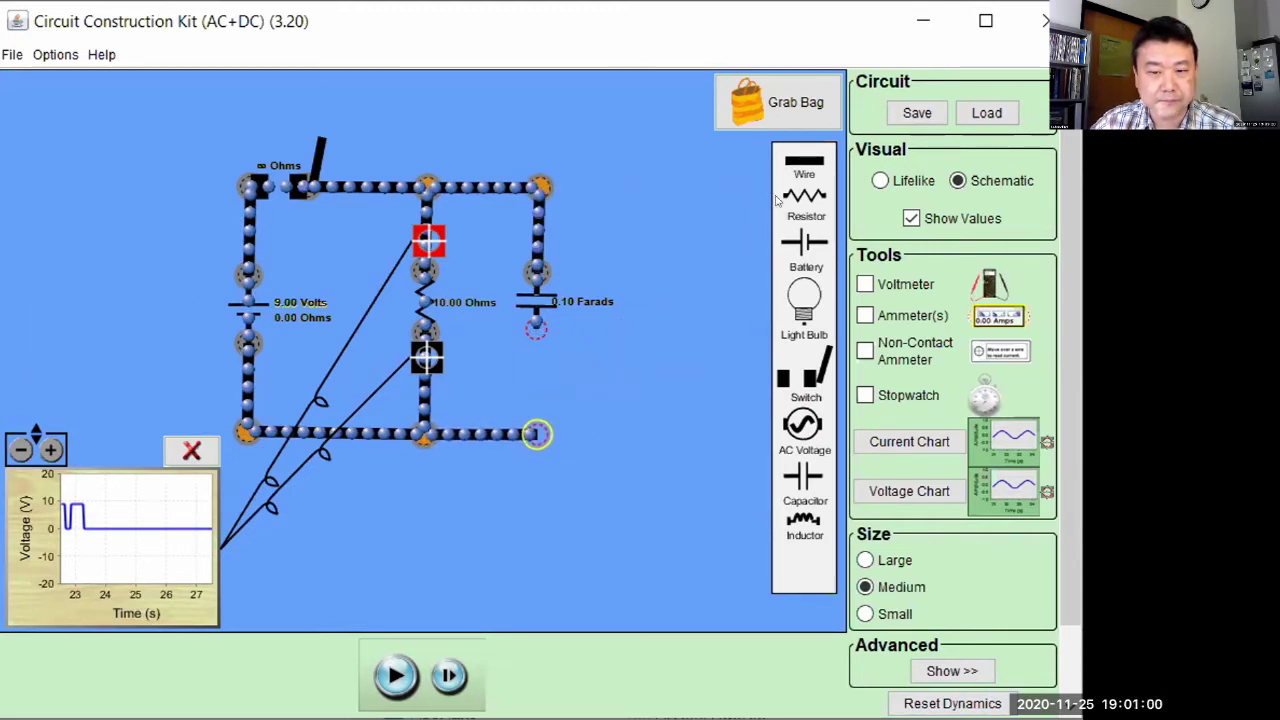
drag(798, 170, 574, 339)
drag(651, 349, 537, 434)
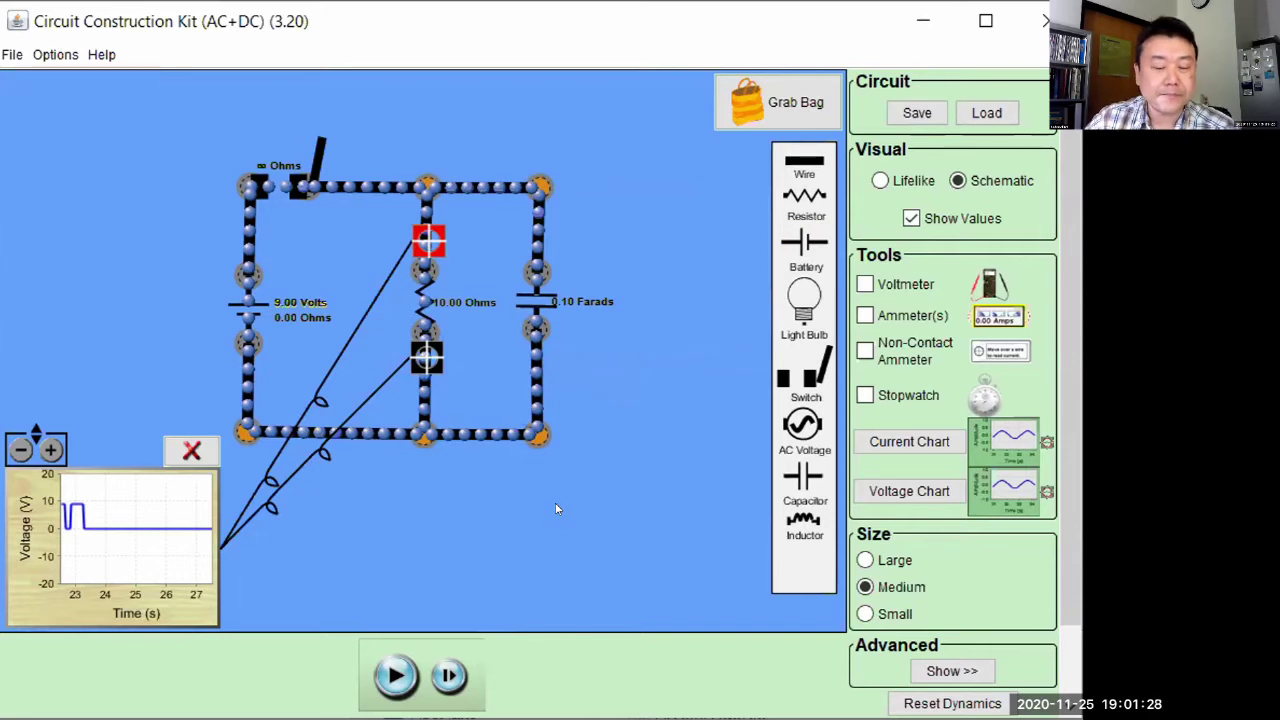
Run the simulation and close the switch, pausing briefly to examine the voltage chart before resuming.
click(396, 676)
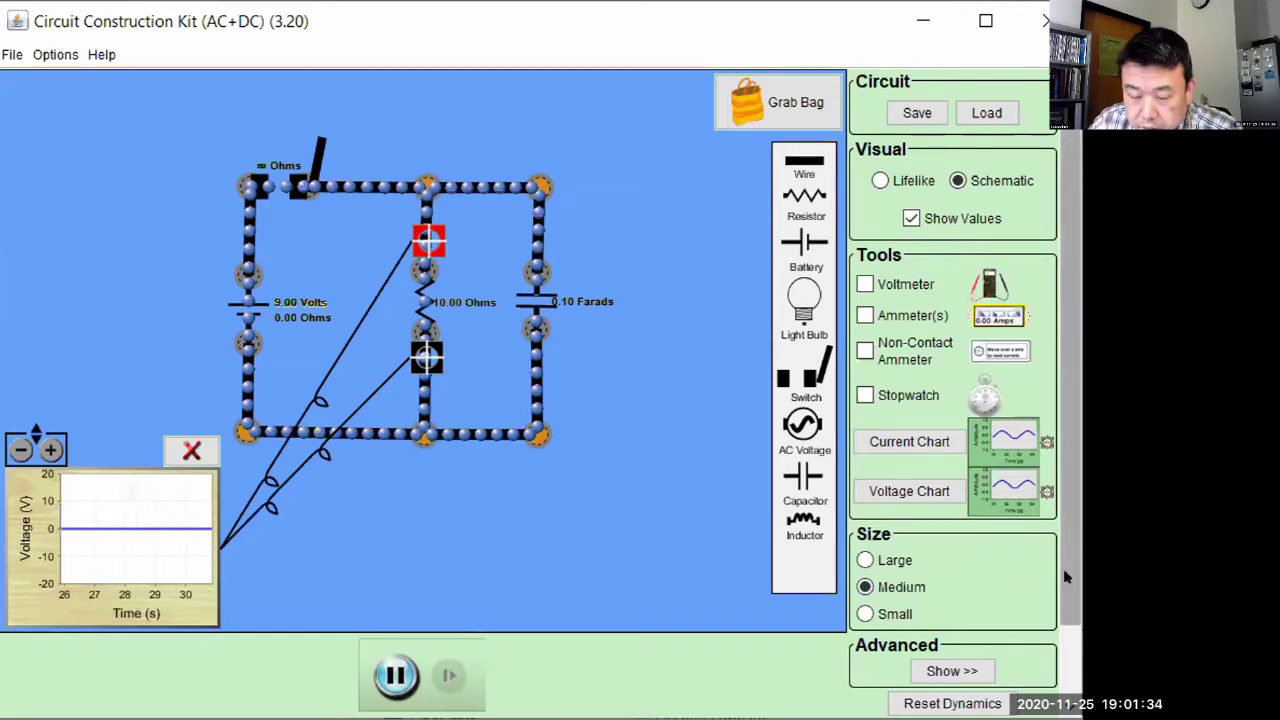
scroll(1069, 630, down, 2)
scroll(1071, 646, up, 2)
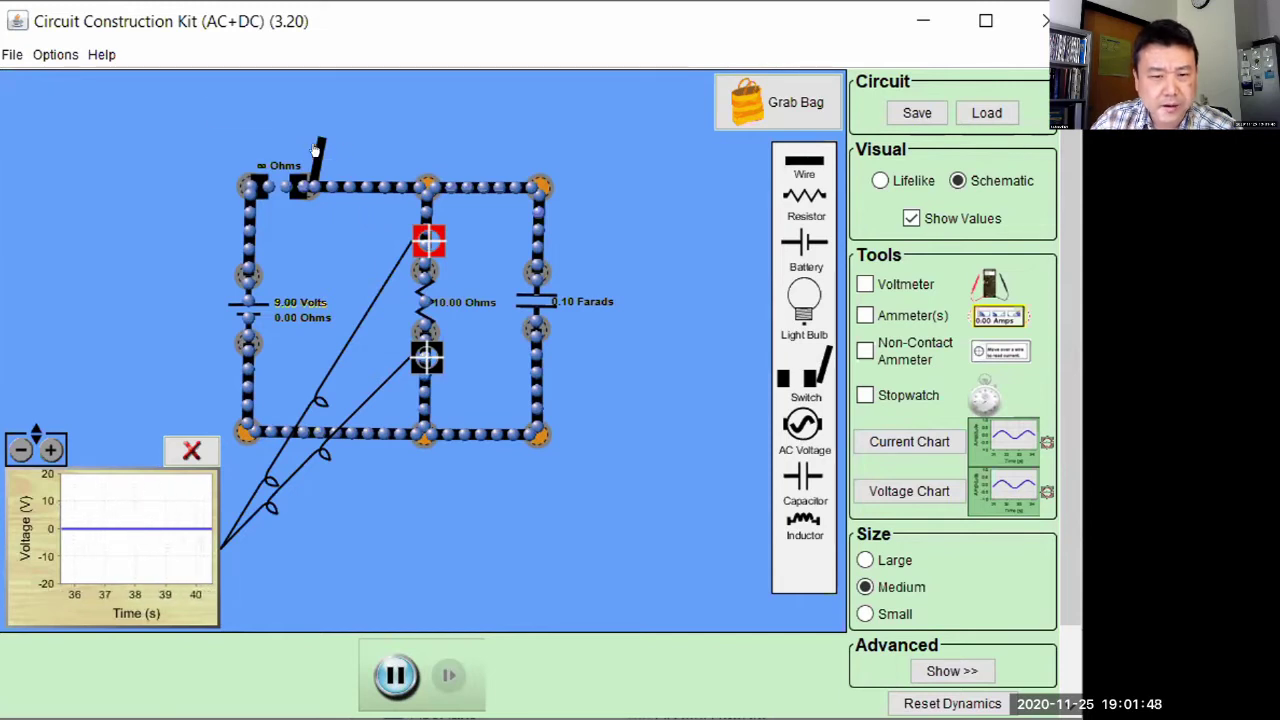
drag(316, 150, 282, 182)
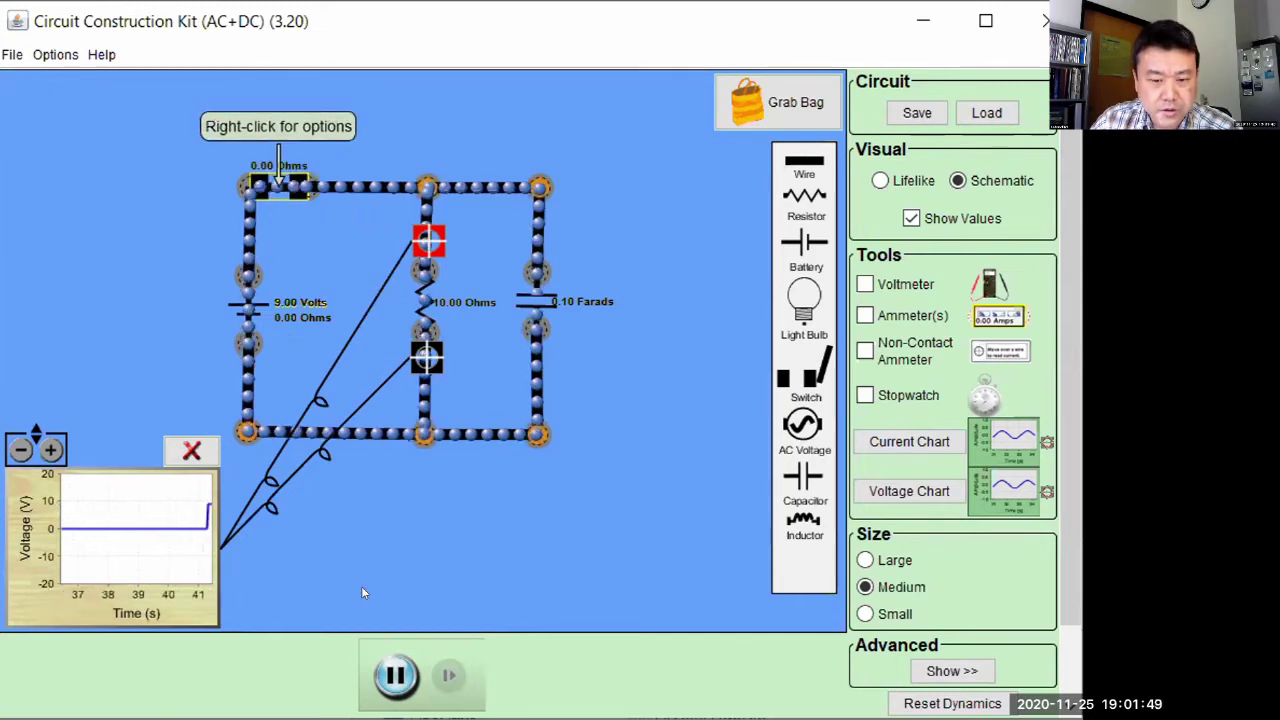
click(390, 674)
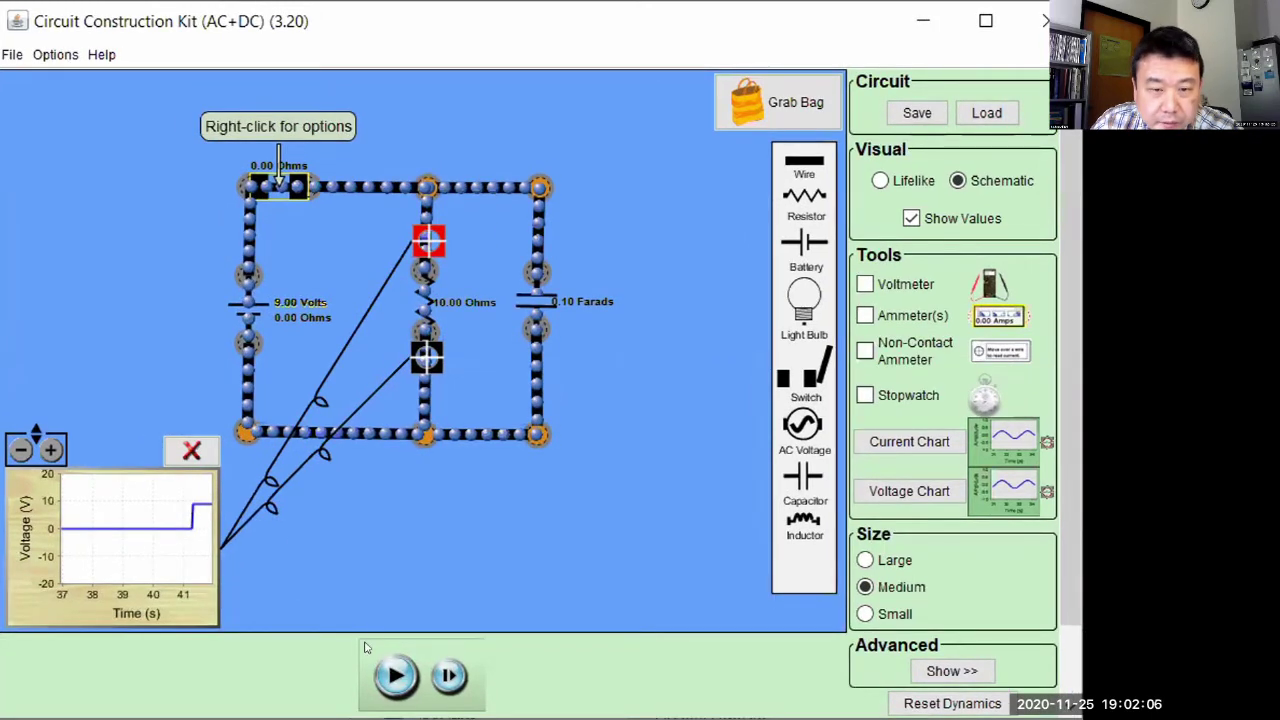
click(382, 671)
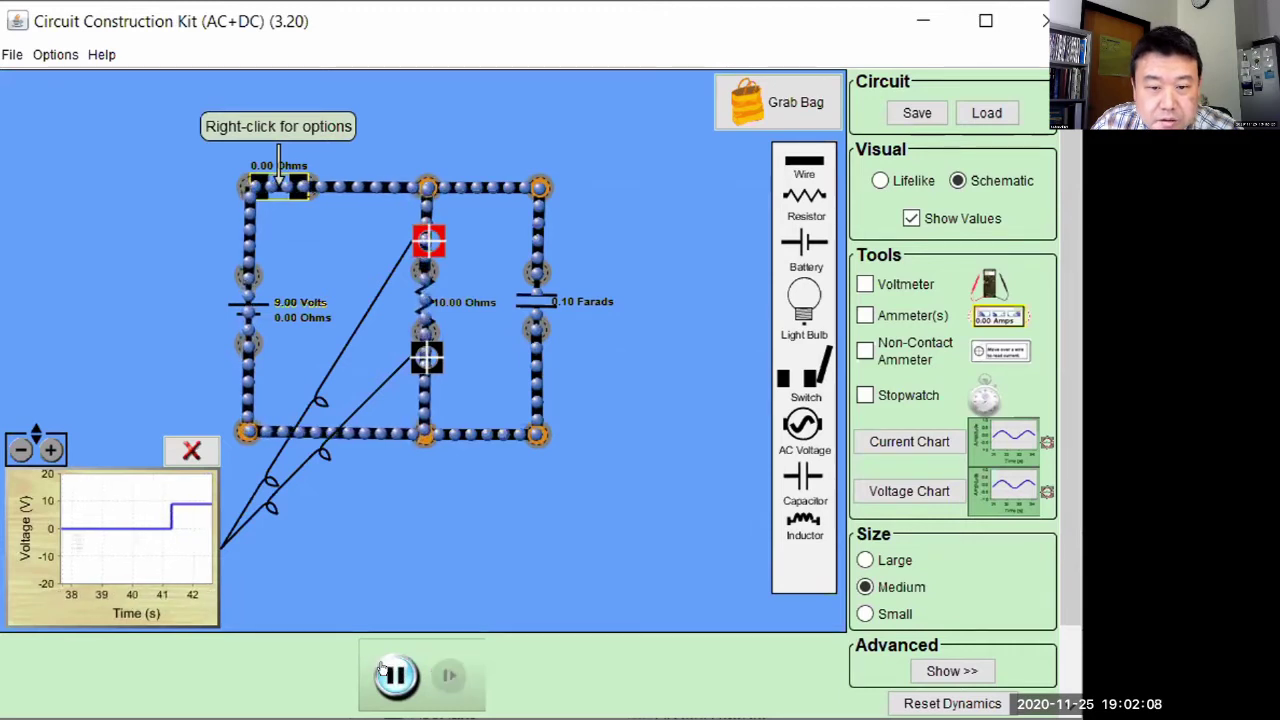
click(384, 672)
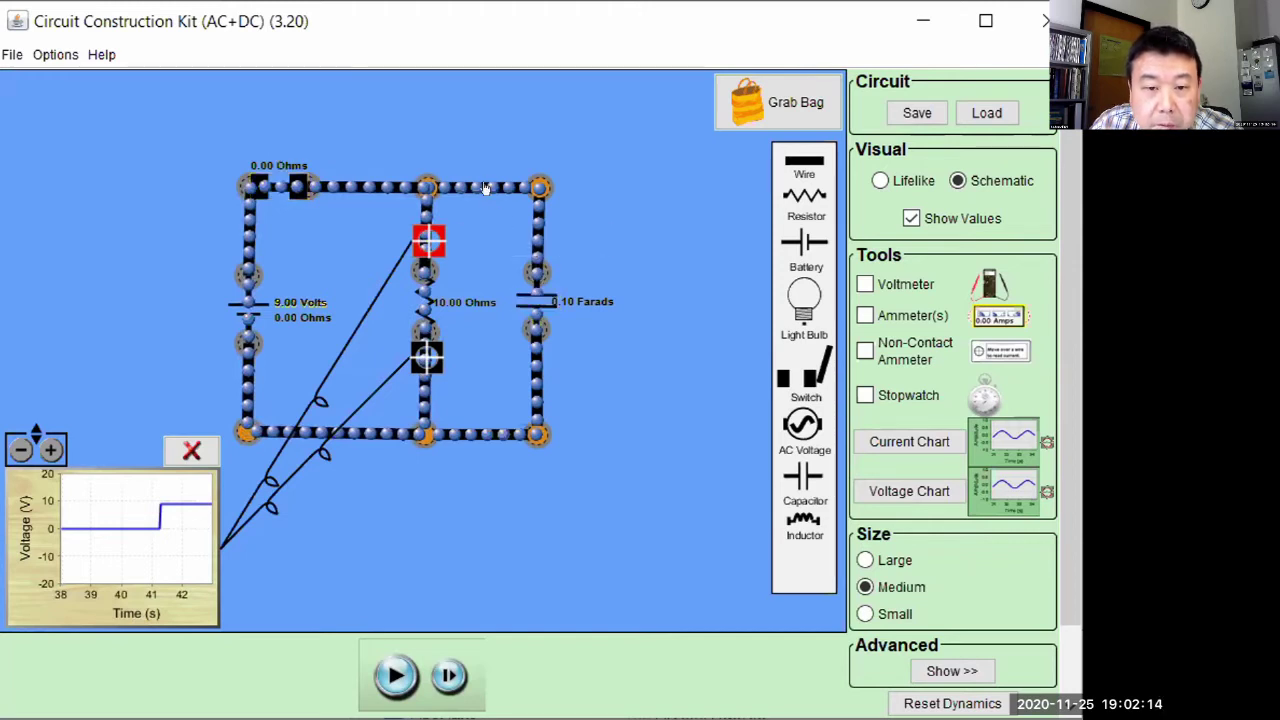
click(391, 666)
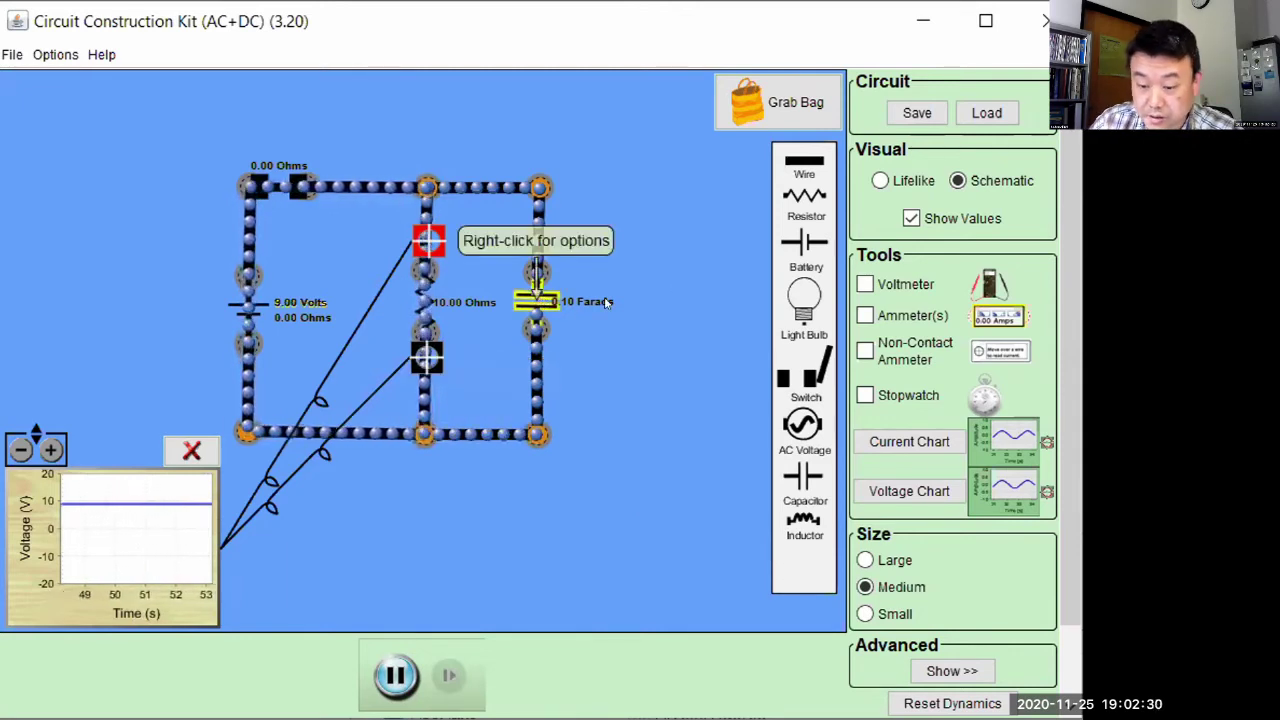
Remove the capacitor, join its two loose wire ends into a short circuit, and pause the simulation.
key(Delete)
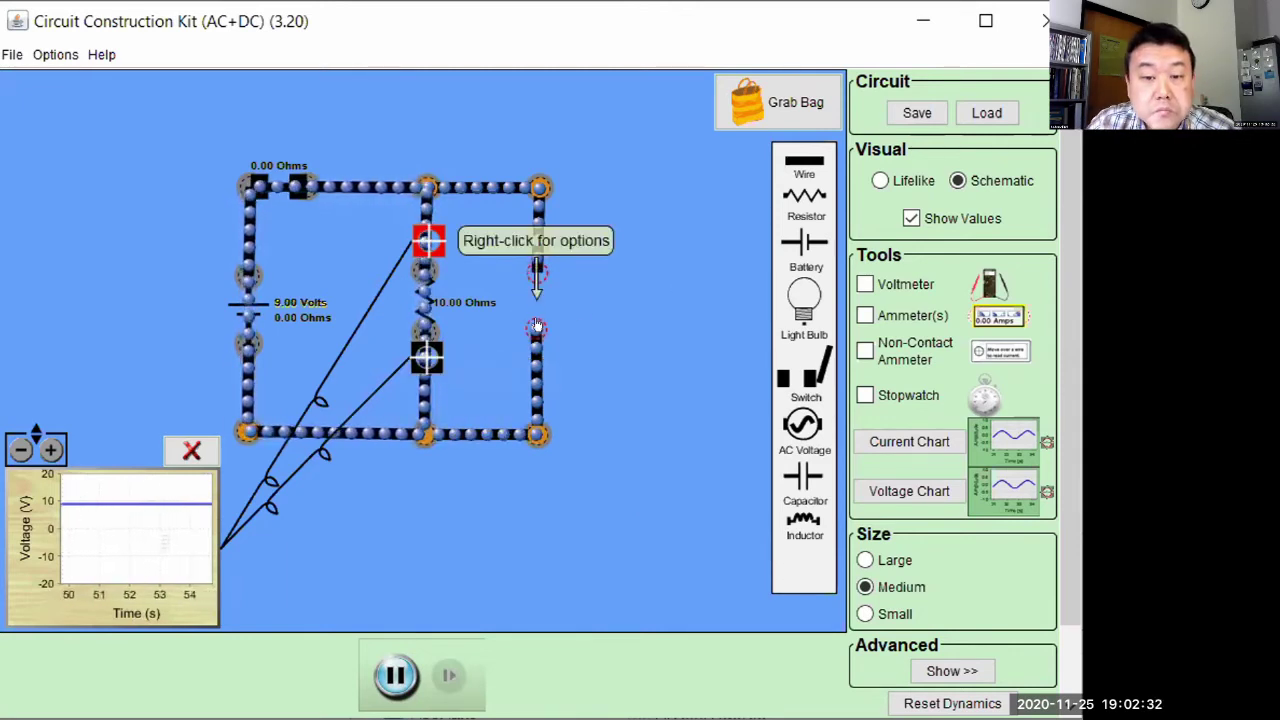
drag(538, 328, 537, 274)
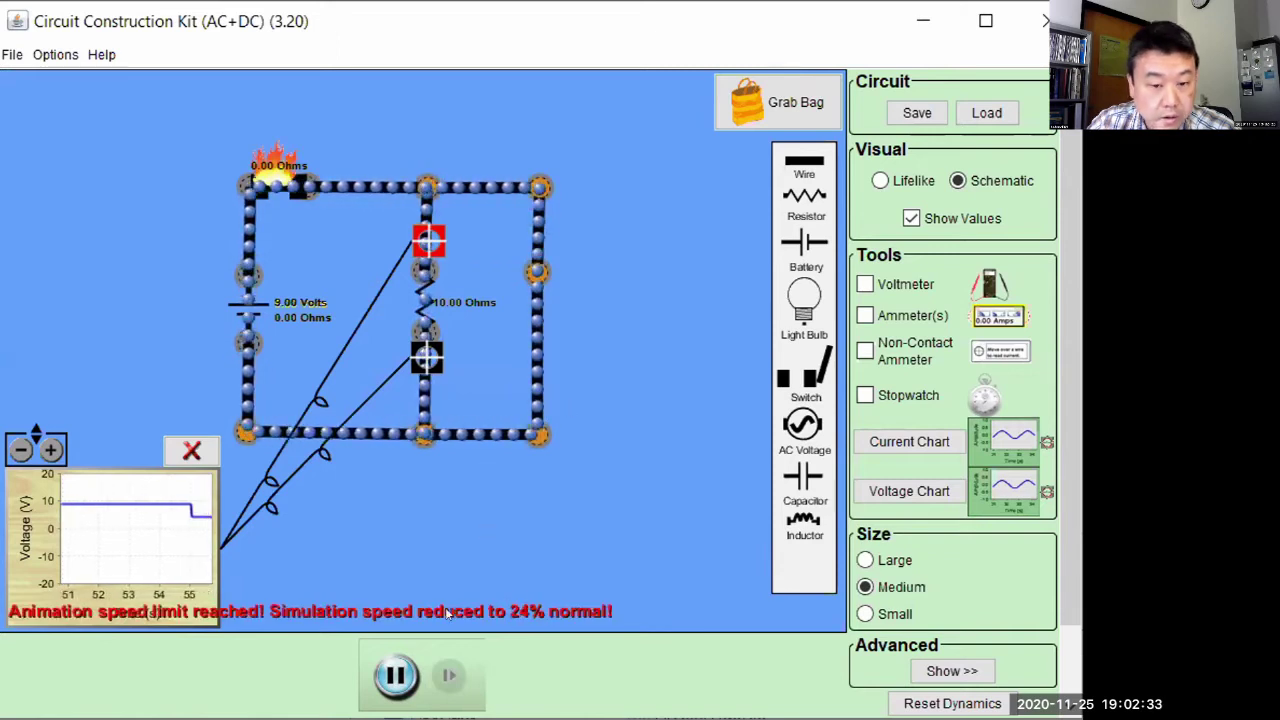
click(395, 675)
Split the junction in the shorted branch, insert a vertical capacitor in the gap, and reset the dynamics.
right_click(538, 271)
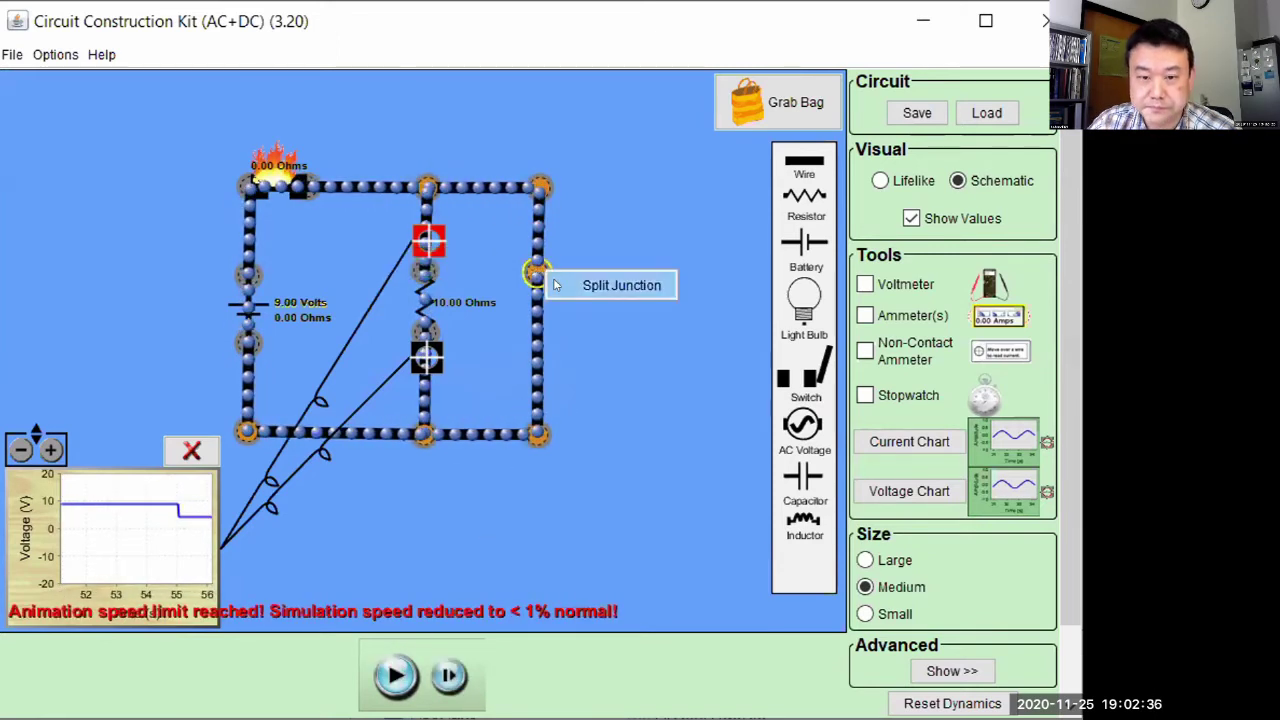
click(558, 286)
drag(526, 289, 536, 351)
drag(810, 488, 538, 298)
click(915, 703)
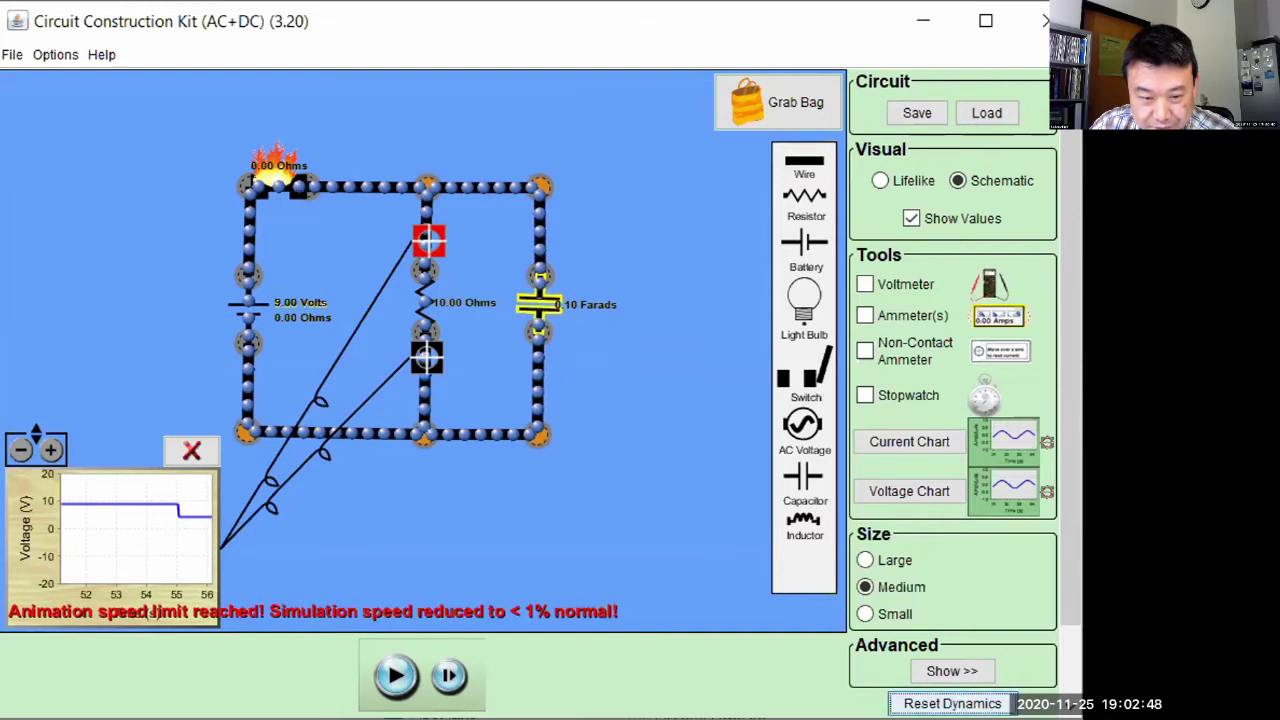
Run the simulation briefly with the switch closed to observe the voltage chart, and leave it paused.
click(396, 676)
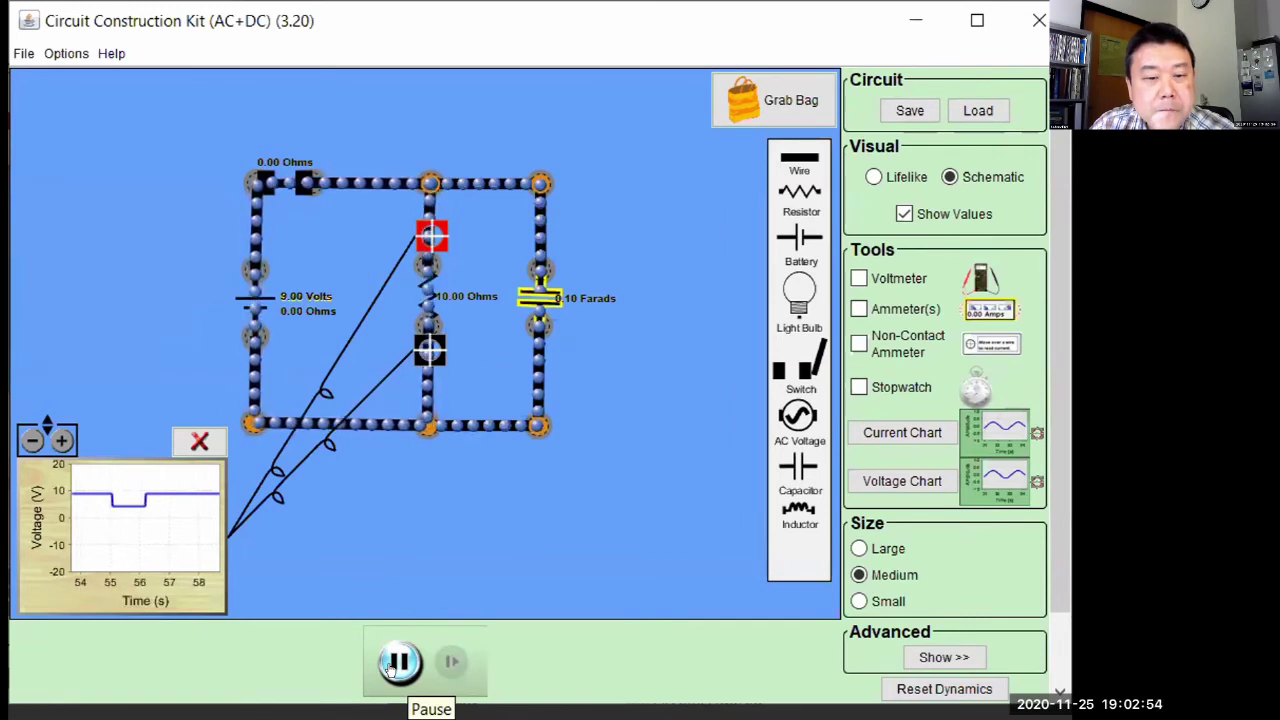
click(395, 665)
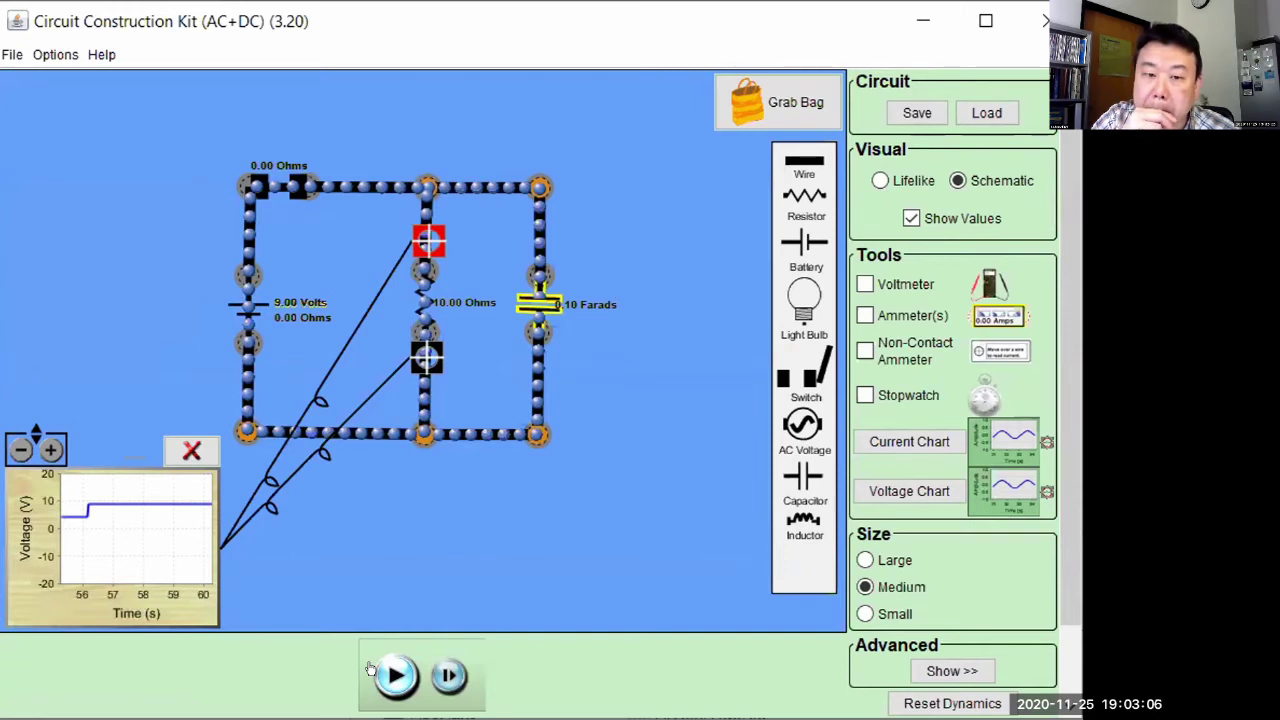
click(393, 676)
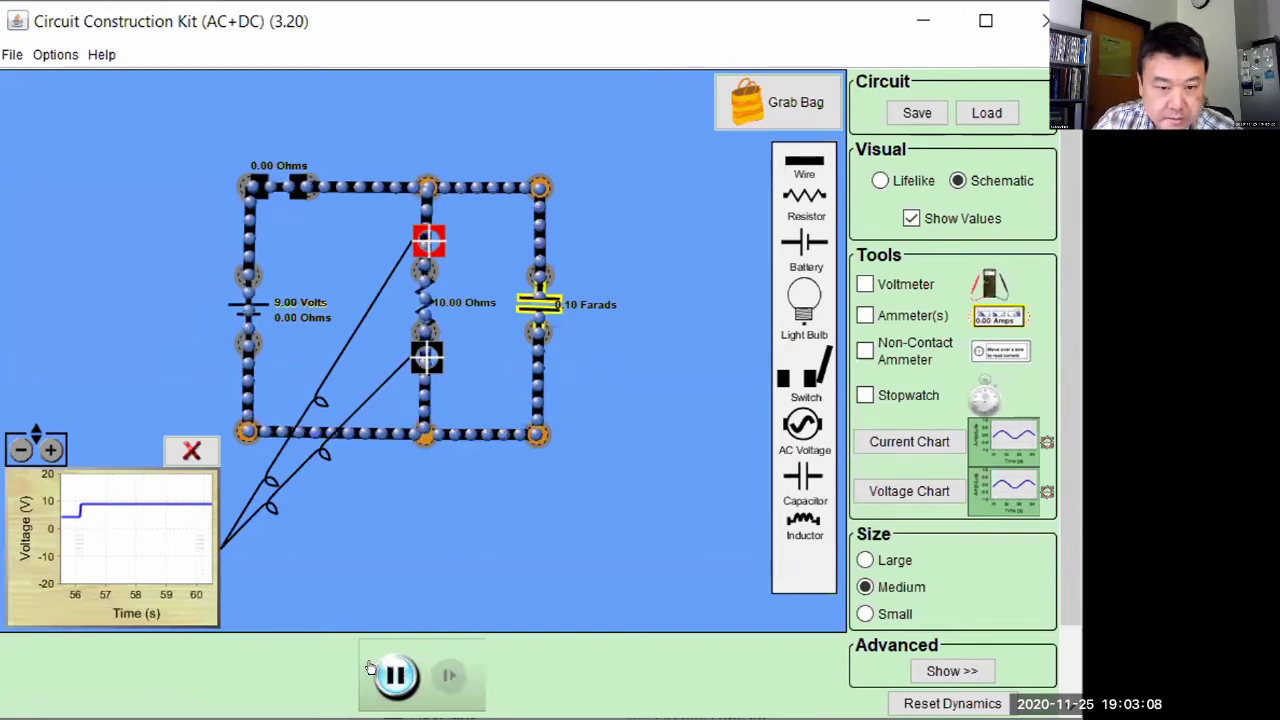
click(394, 677)
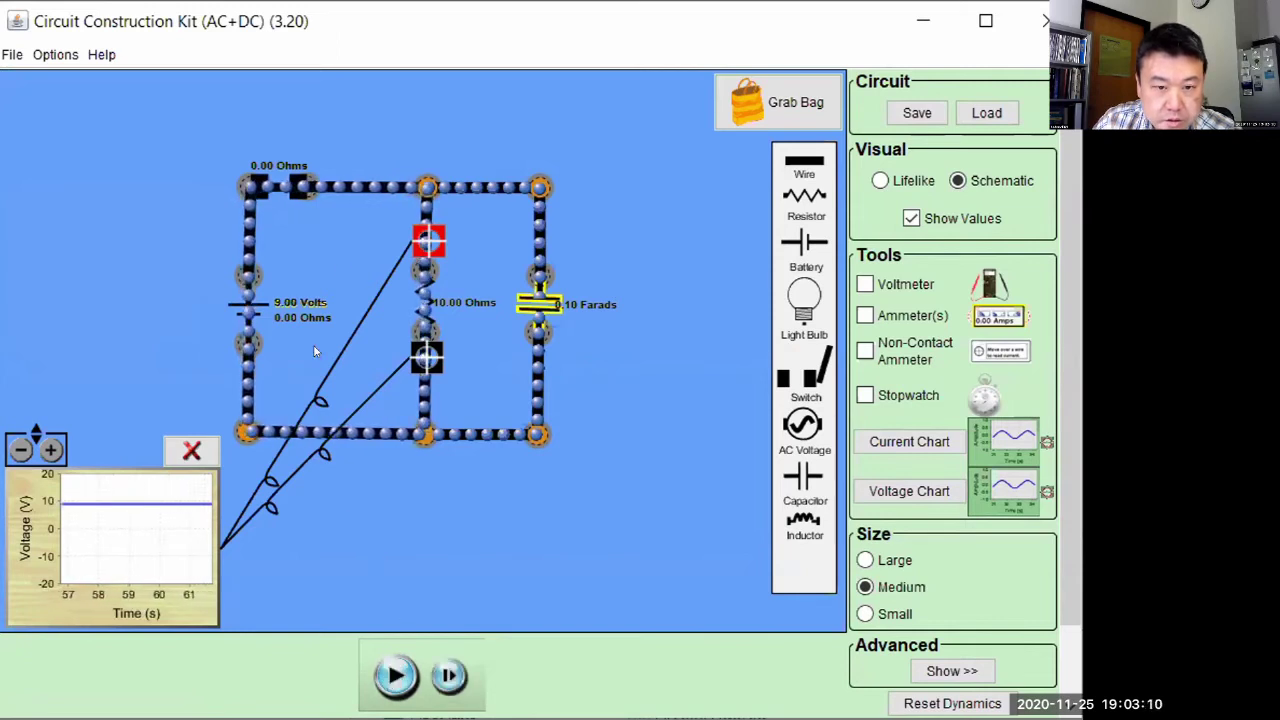
Open the switch and run the simulation to chart the capacitor discharging through the resistor, pausing at the end.
drag(268, 197, 321, 114)
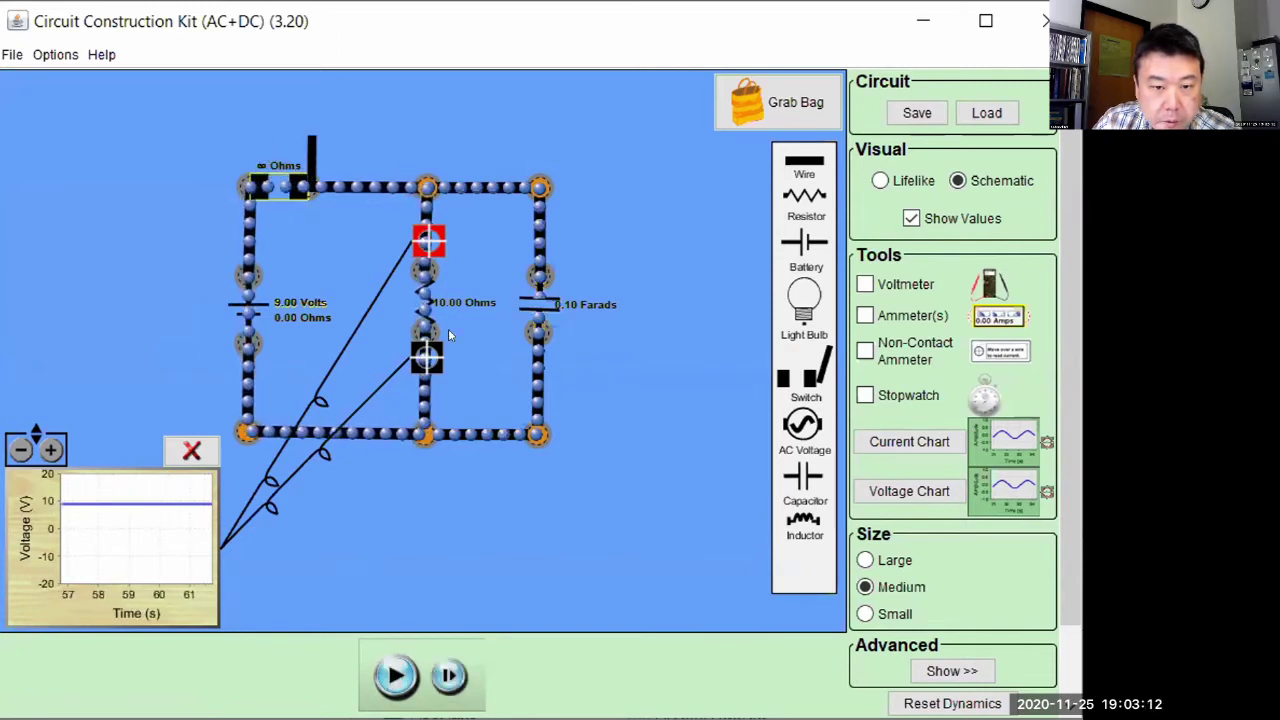
click(395, 676)
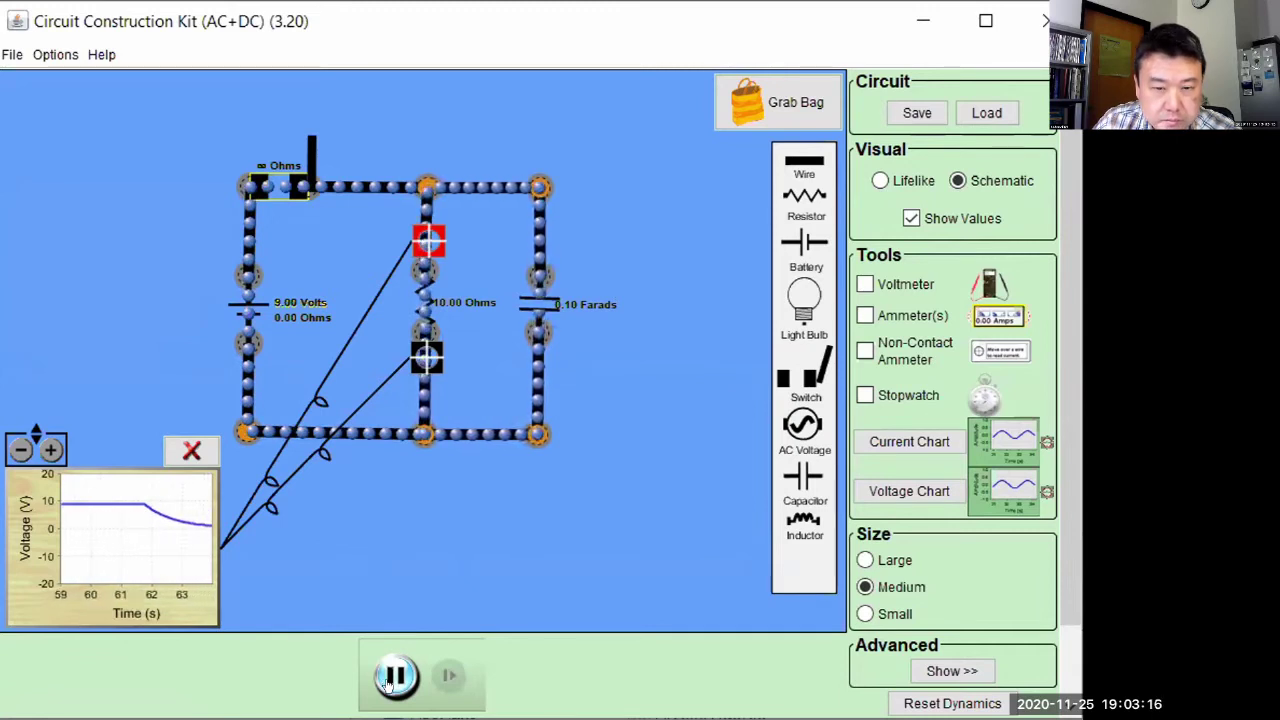
click(393, 677)
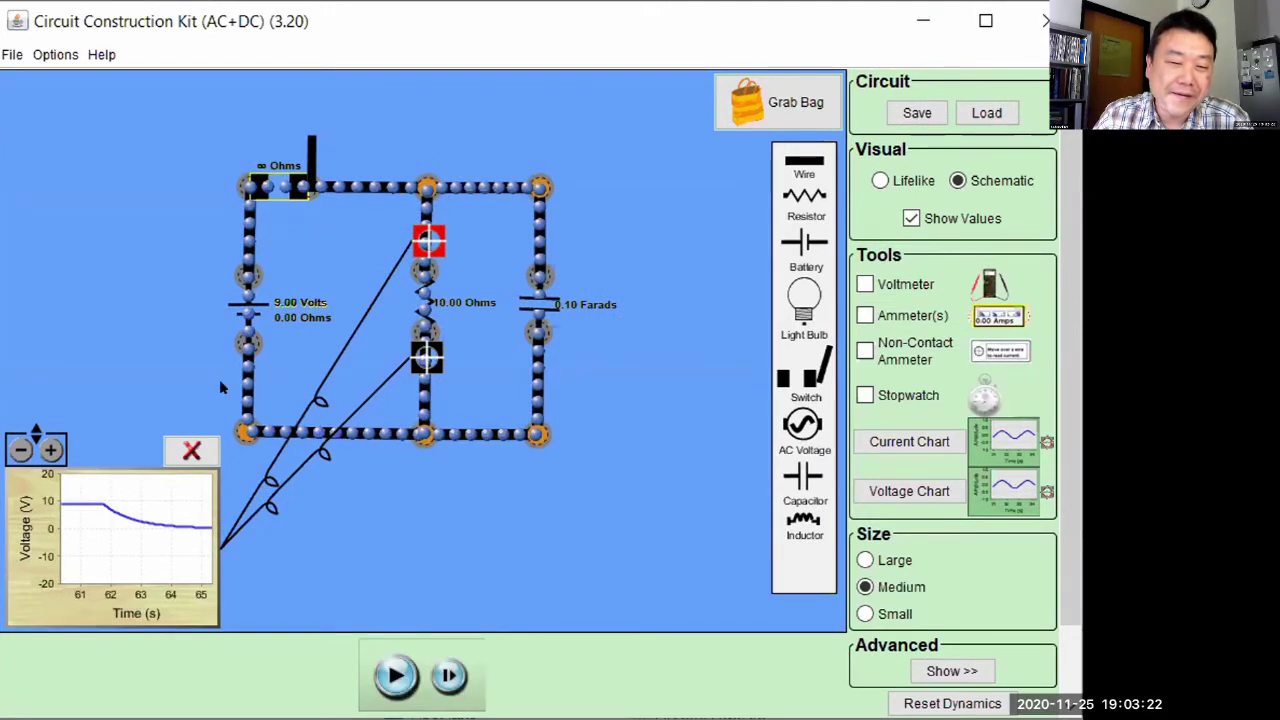
Close the switch and run the simulation briefly to chart the capacitor charging, and pause it.
drag(312, 142, 262, 185)
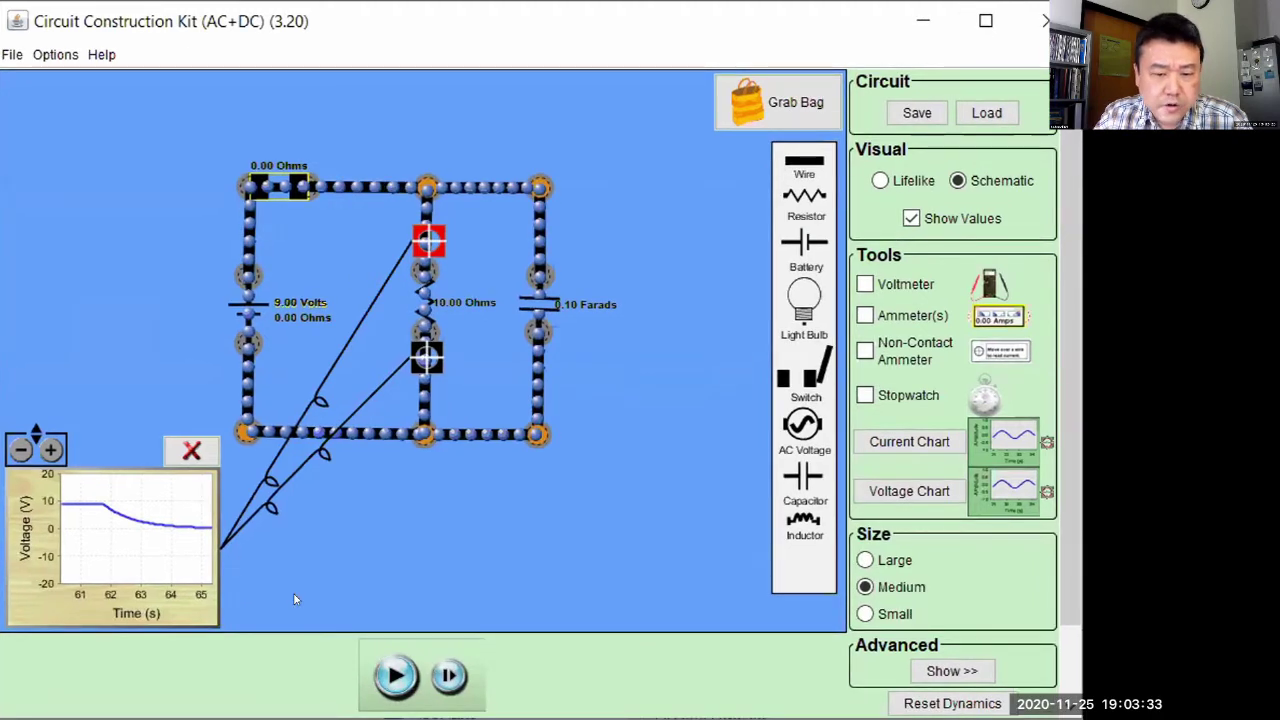
click(392, 672)
click(391, 674)
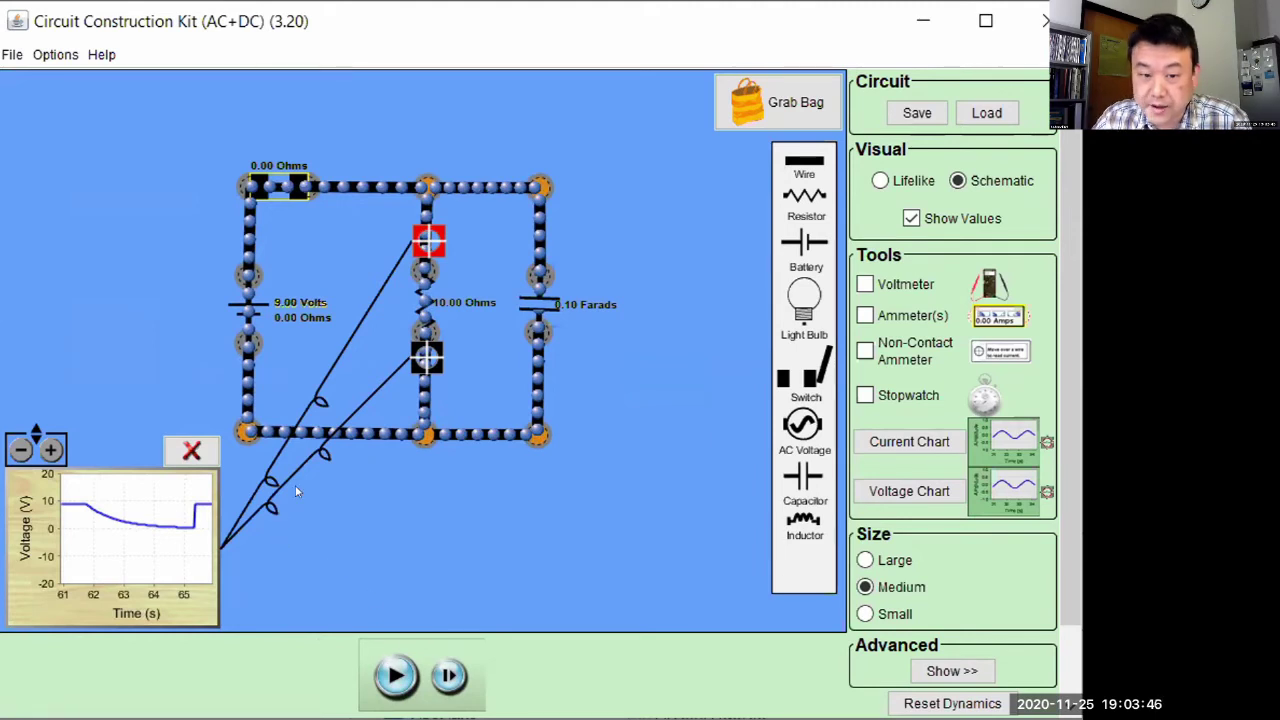
Split the junction below the resistor and shorten the bottom wire on the battery side to make a gap.
click(405, 432)
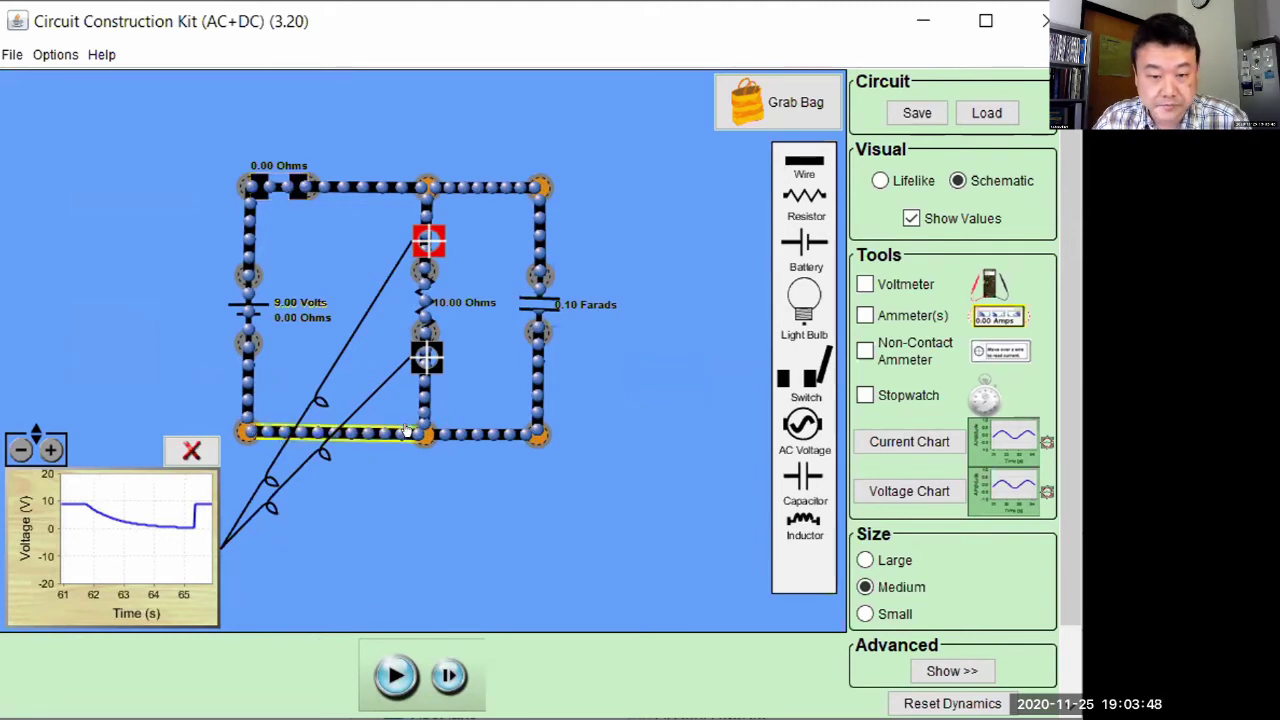
right_click(423, 437)
click(450, 452)
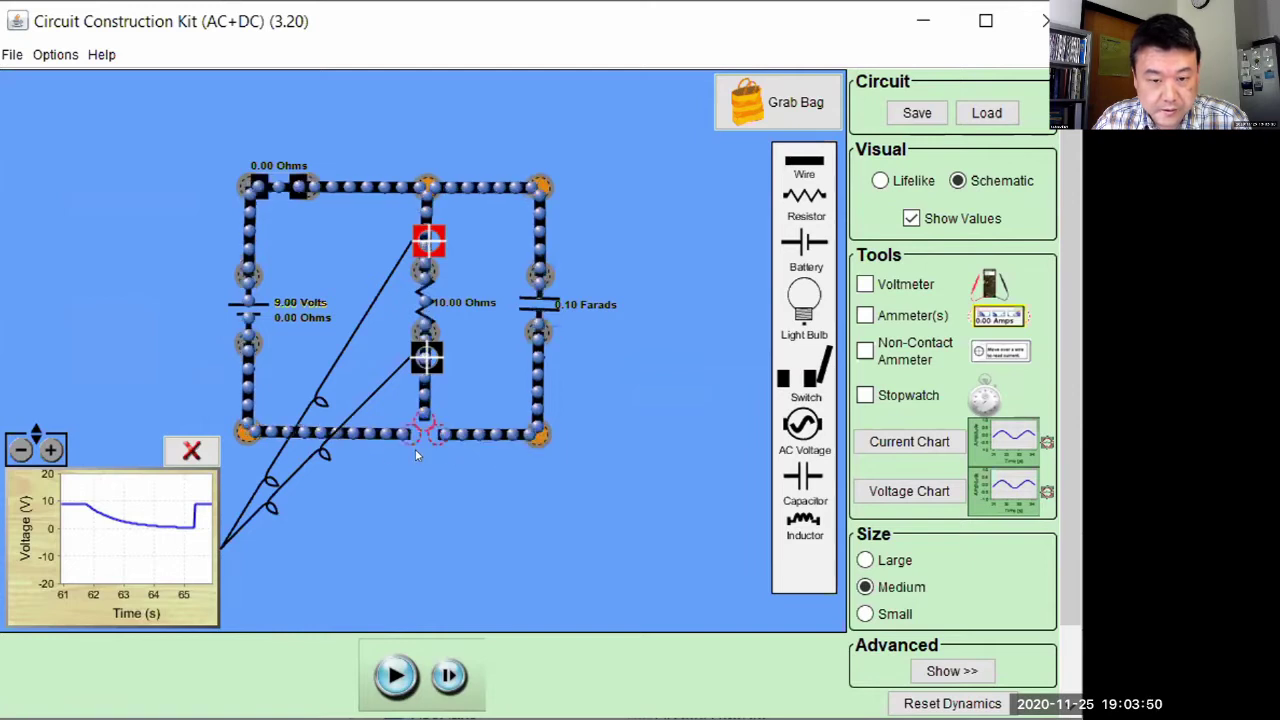
drag(401, 443, 288, 436)
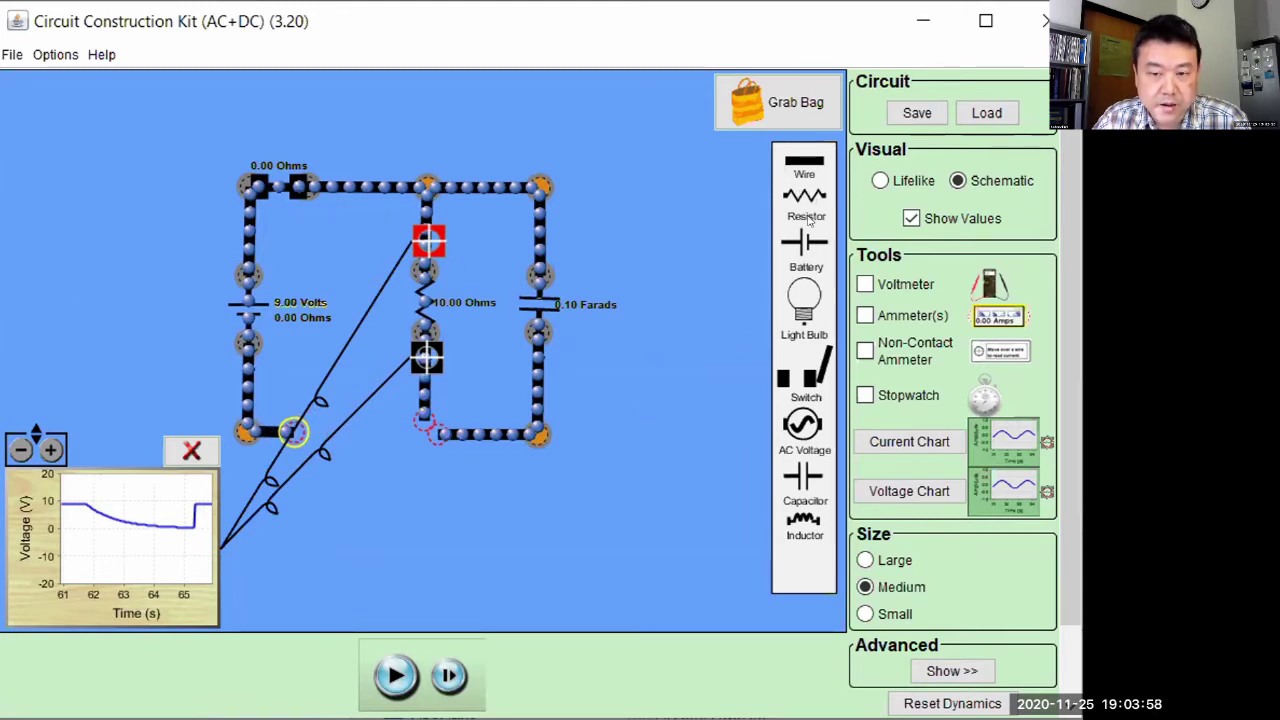
Attach a second resistor to the end of the shortened bottom wire and set its resistance to 0.5 ohms.
drag(805, 197, 332, 455)
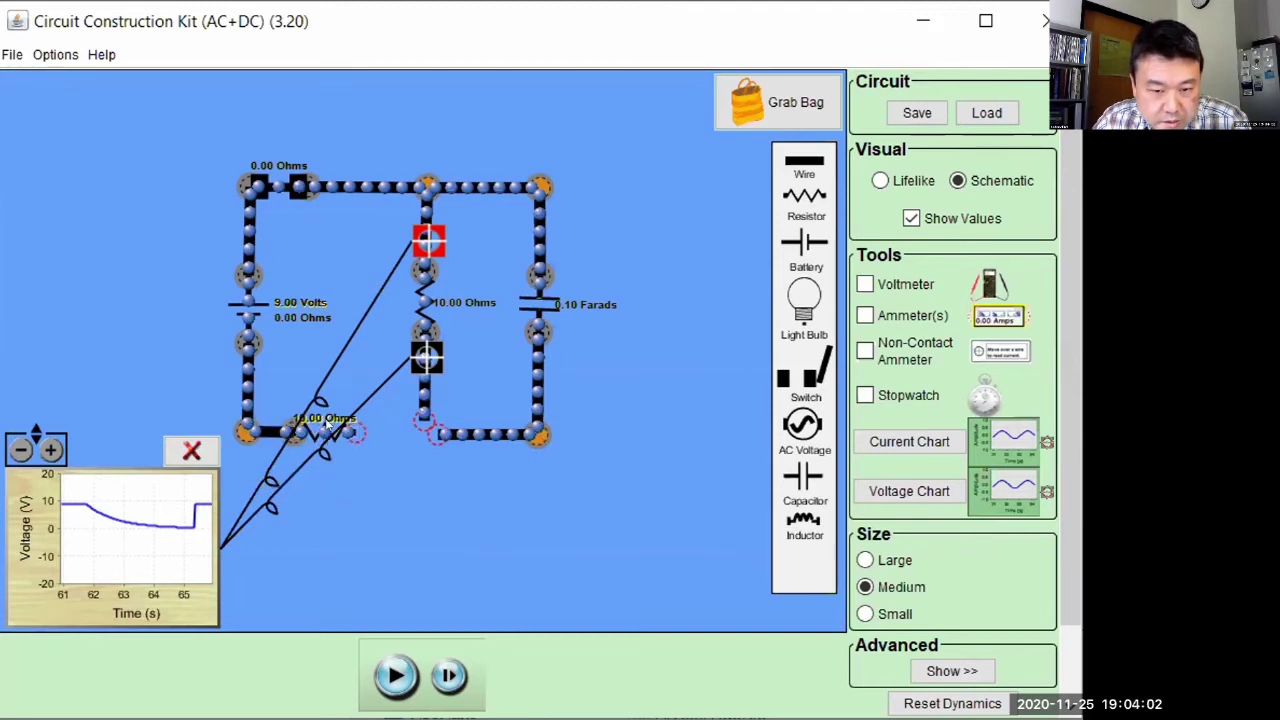
right_click(320, 434)
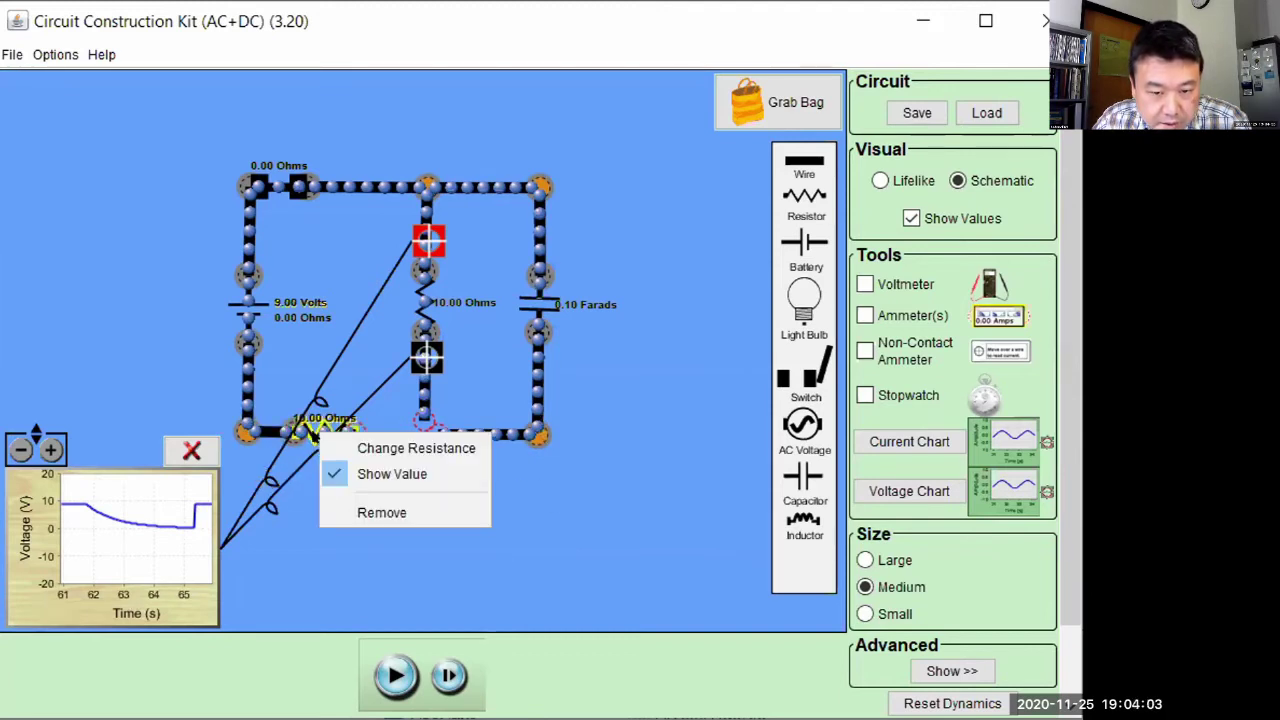
click(360, 447)
drag(466, 358, 378, 352)
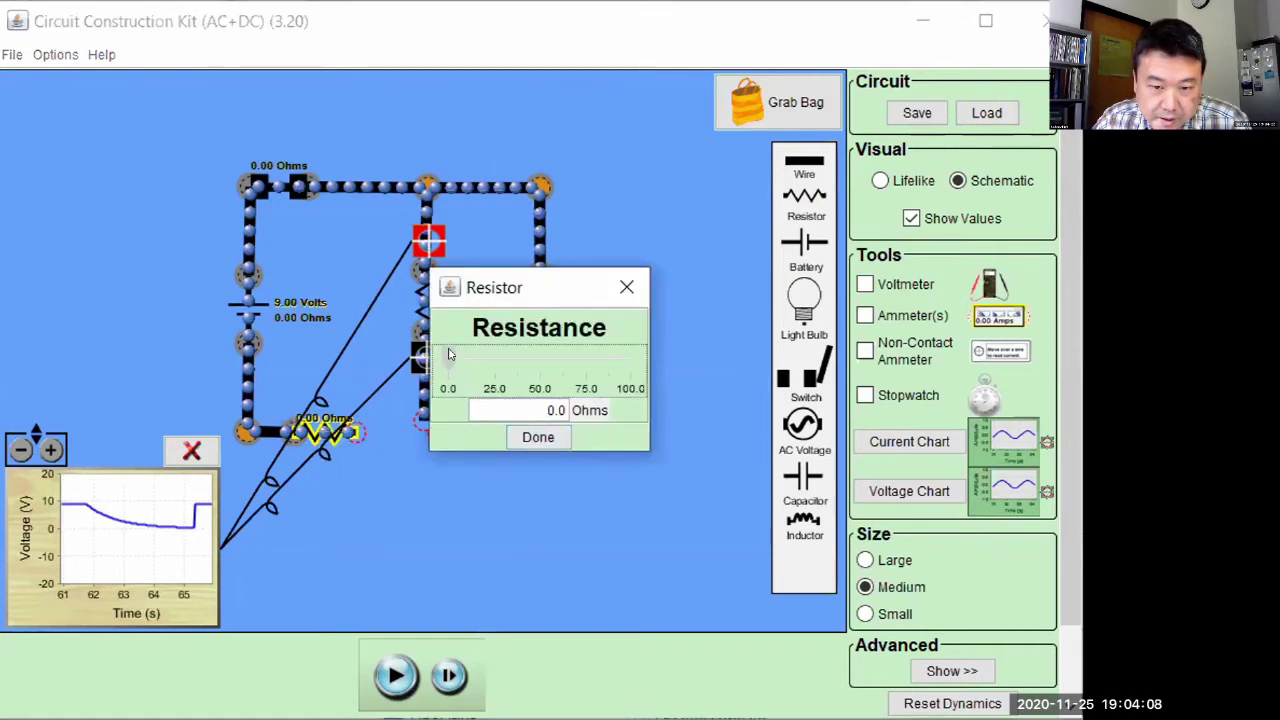
drag(448, 357, 448, 357)
click(555, 410)
double_click(555, 410)
key(BackSpace)
text(0.5)
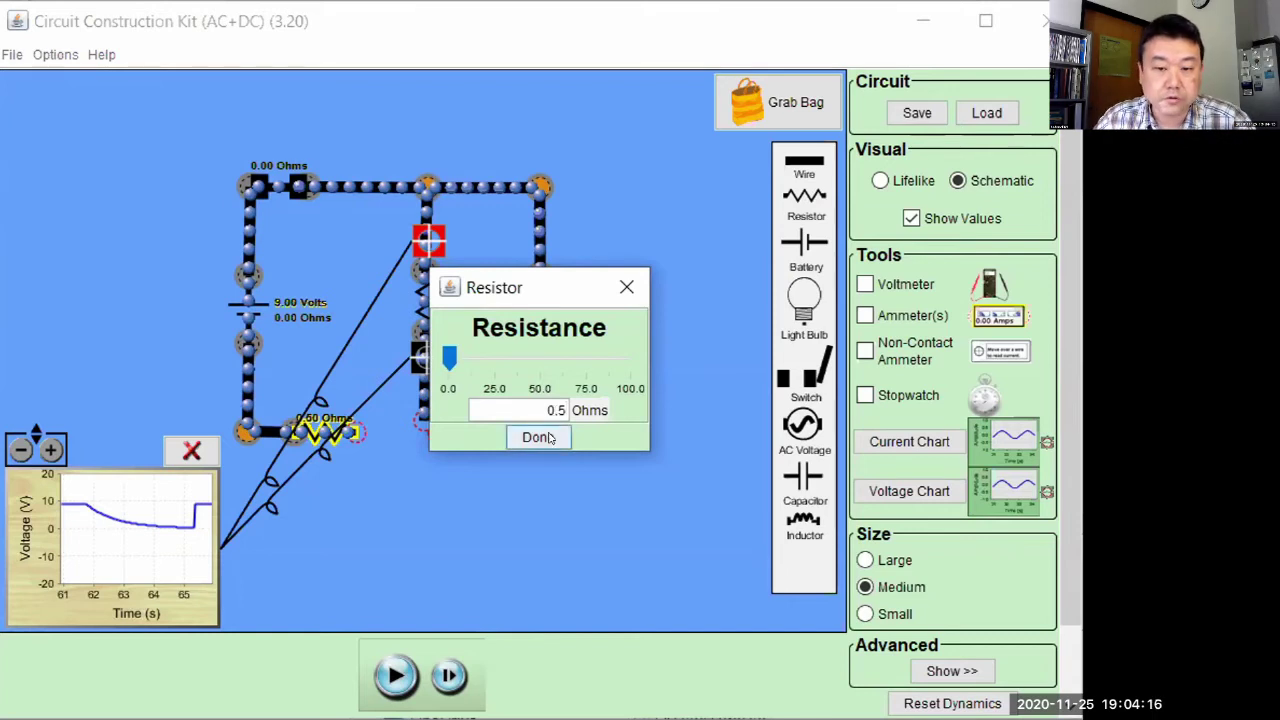
click(538, 437)
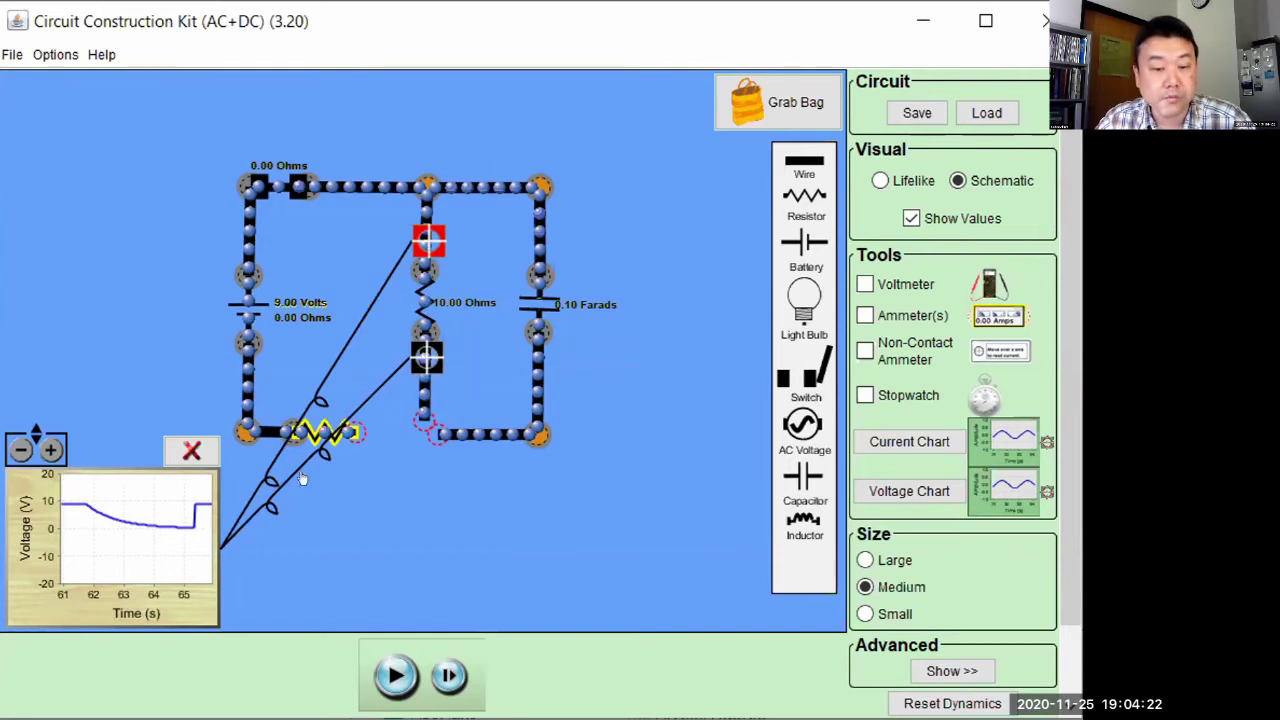
Close the gap in the bottom rail by wiring the 0.5-ohm resistor to the junction below the 10-ohm resistor.
click(418, 289)
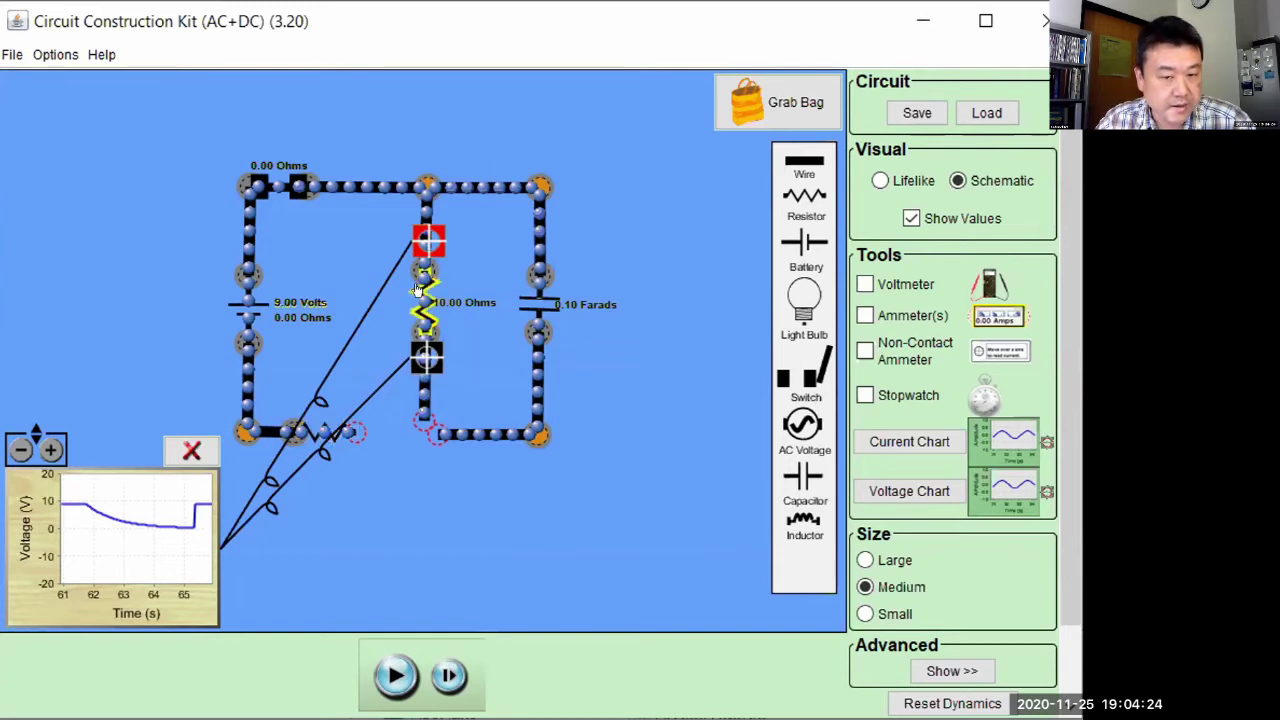
click(473, 497)
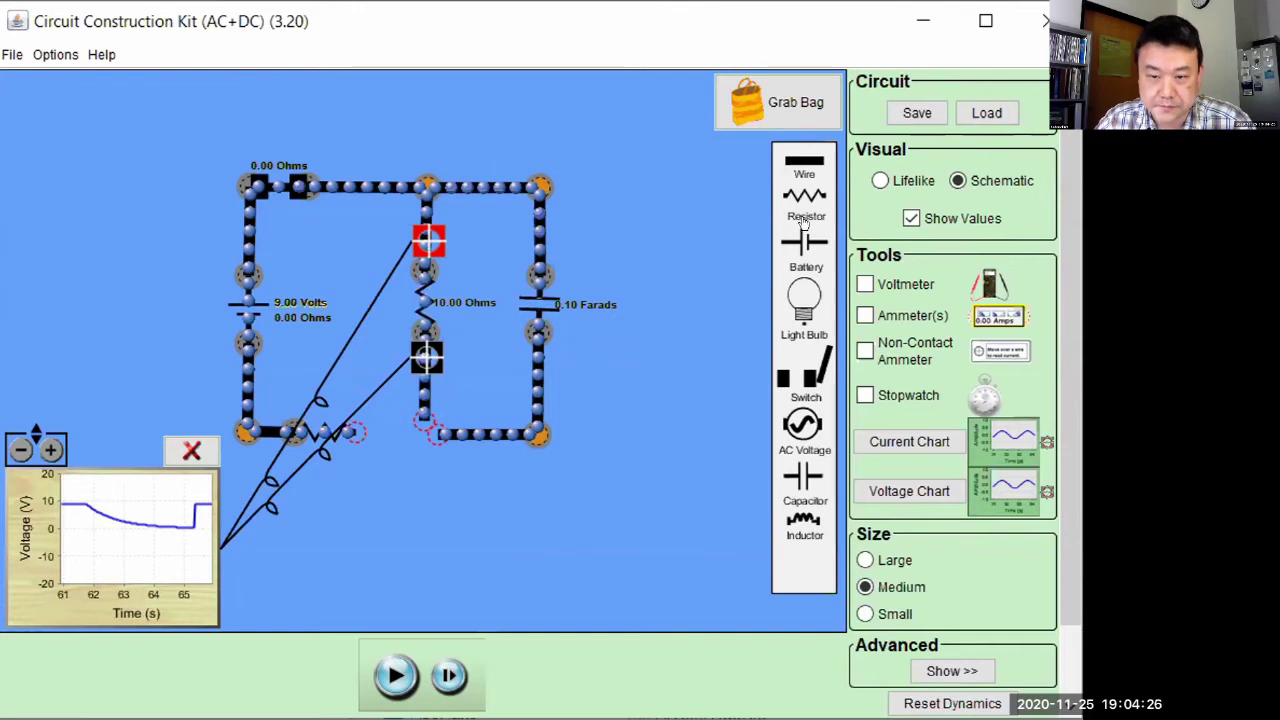
drag(804, 195, 423, 430)
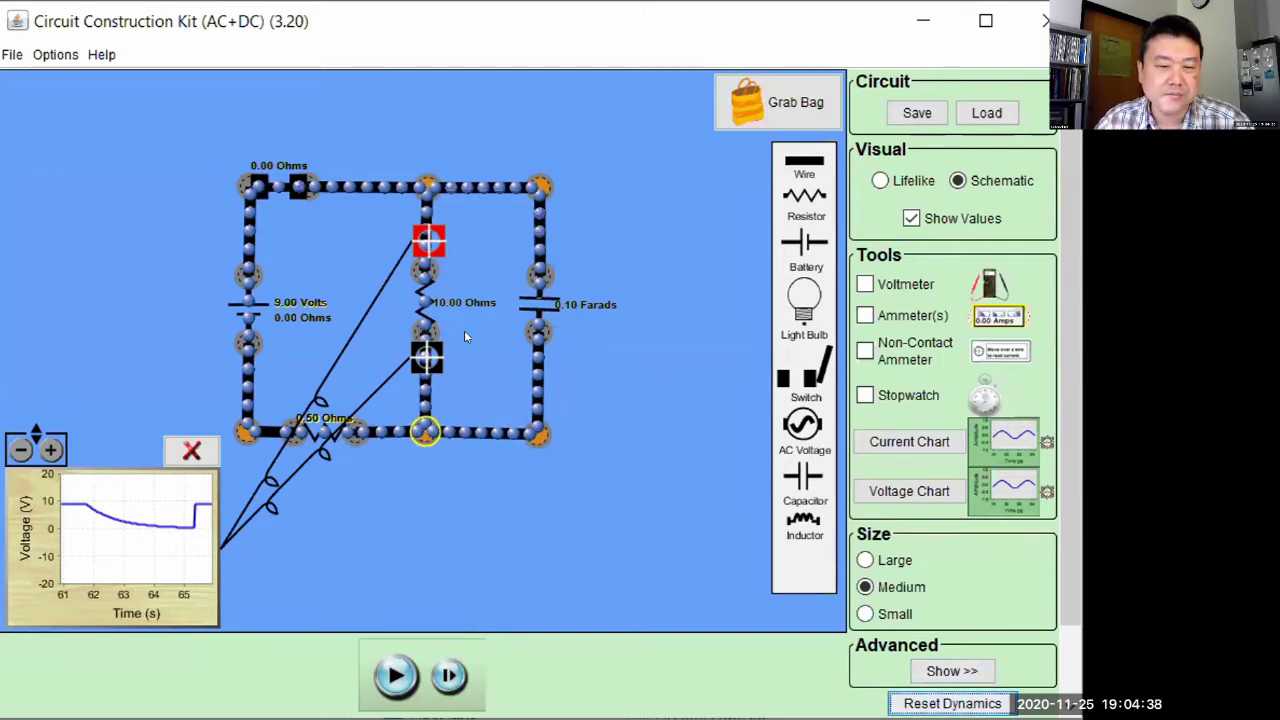
Run the simulation with the switch open, close the switch to chart the capacitor charging through the series resistor, and pause.
drag(276, 186, 324, 111)
click(396, 676)
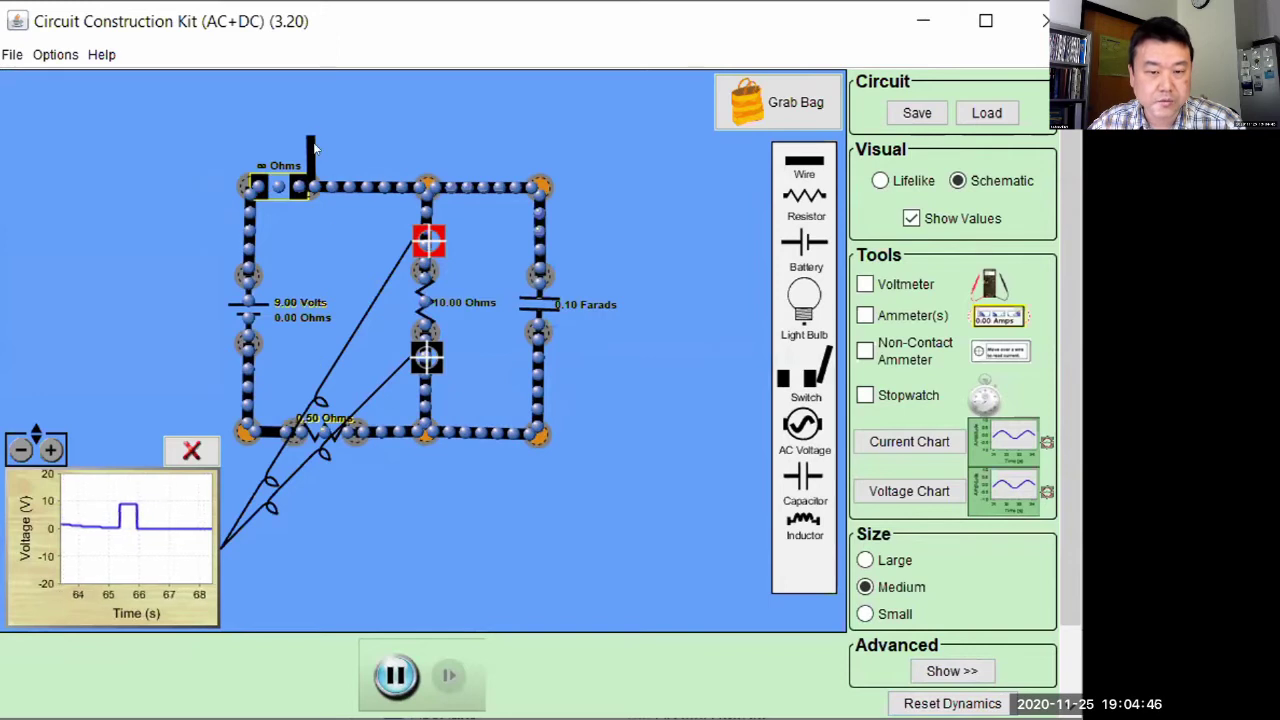
drag(304, 152, 272, 180)
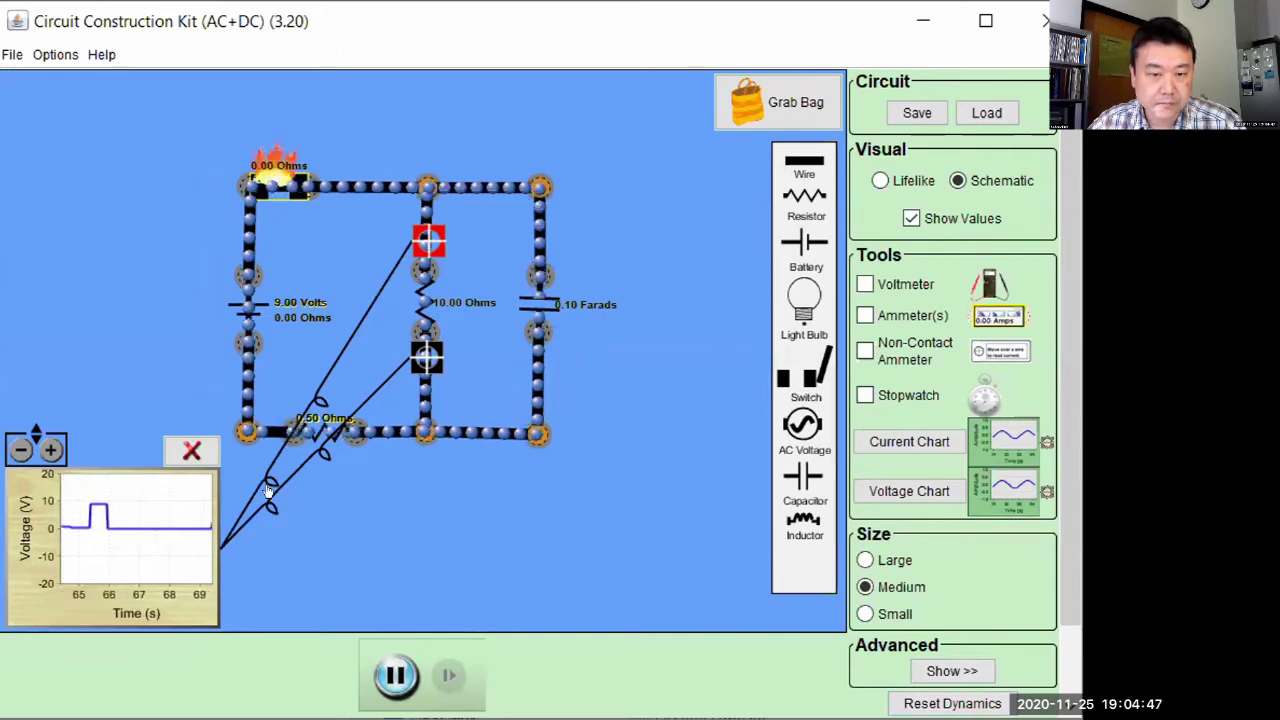
click(396, 672)
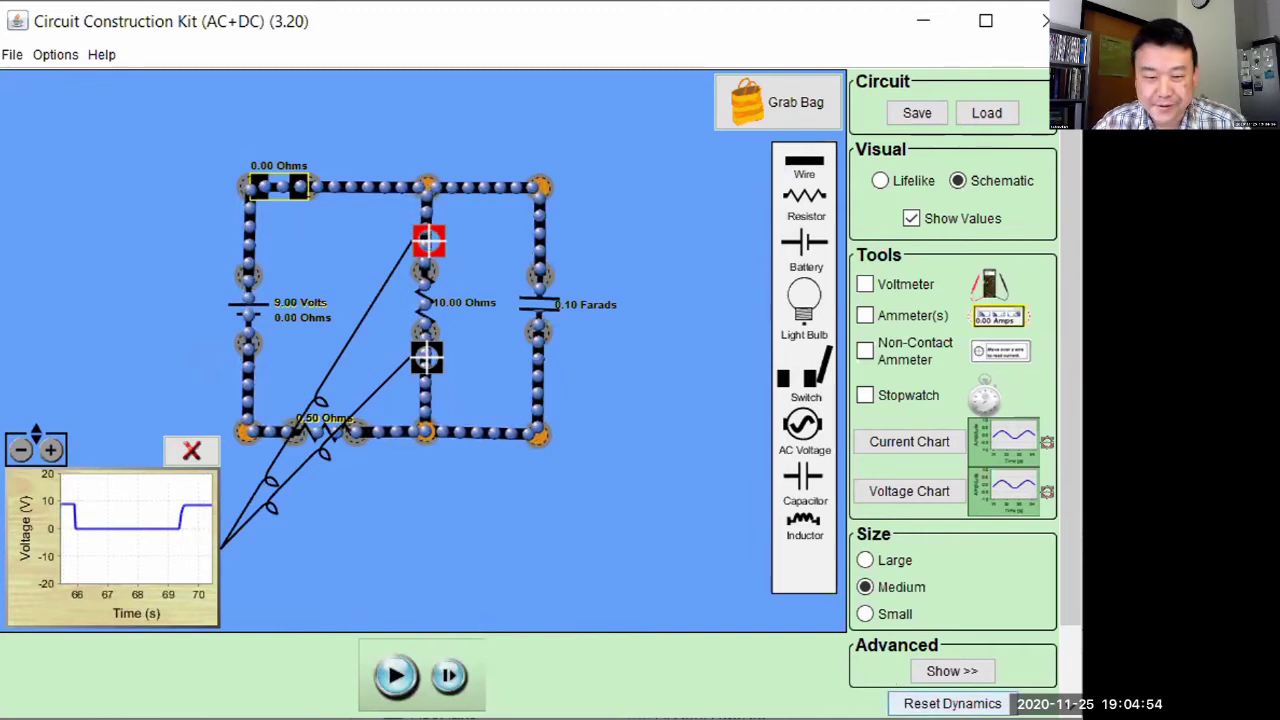
Open the switch, run the simulation briefly to chart the capacitor voltage with the battery disconnected, and pause.
drag(262, 186, 302, 120)
click(396, 676)
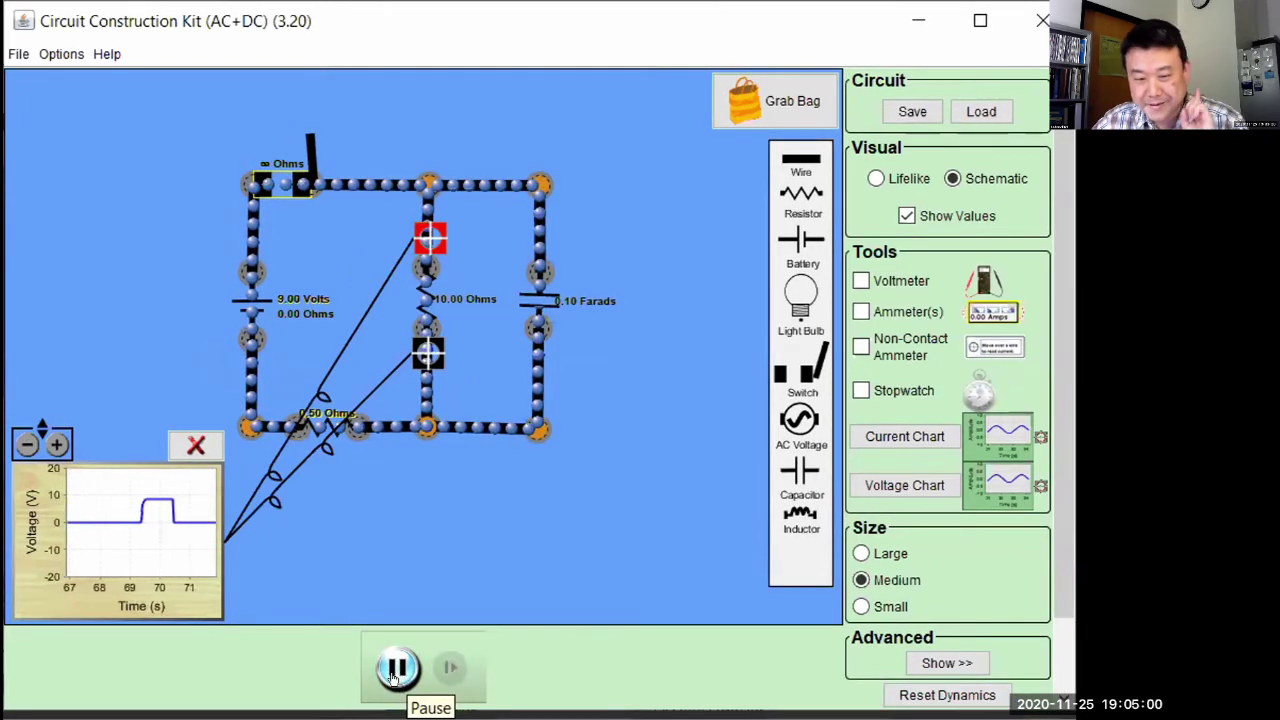
click(396, 676)
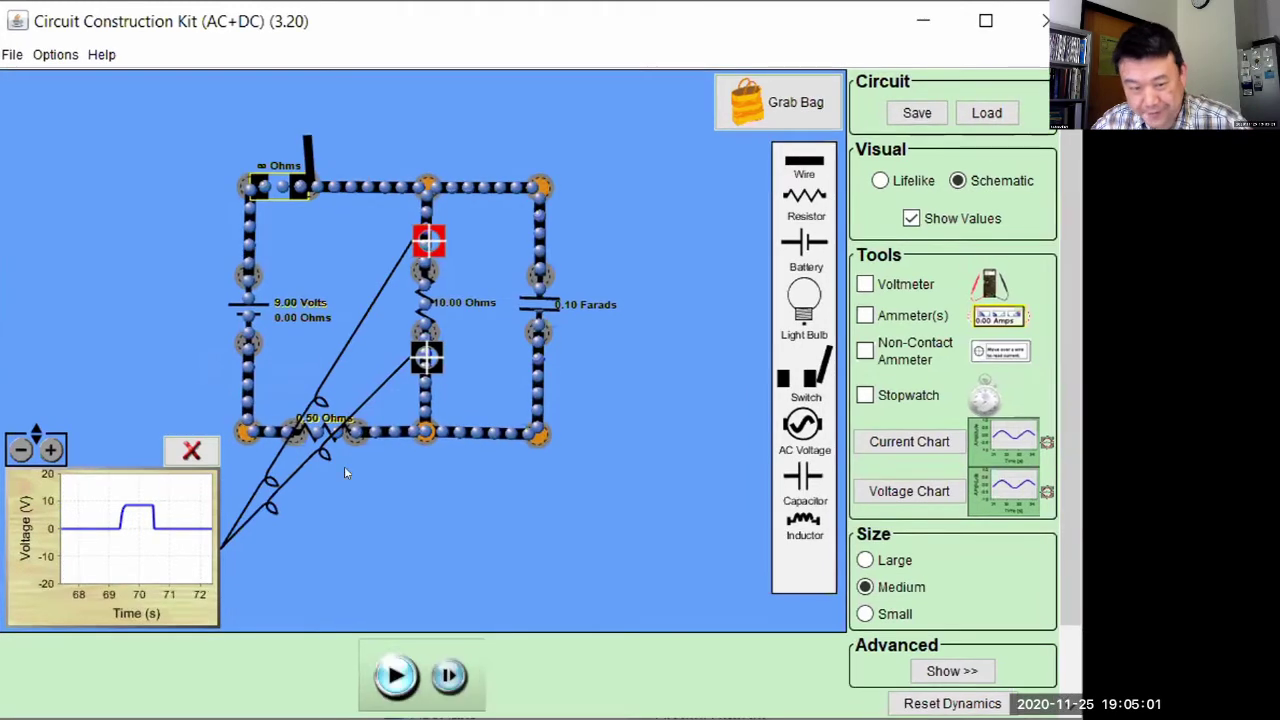
Close the switch, advance the simulation frame by frame through the start of charging, and run it briefly before pausing.
click(305, 152)
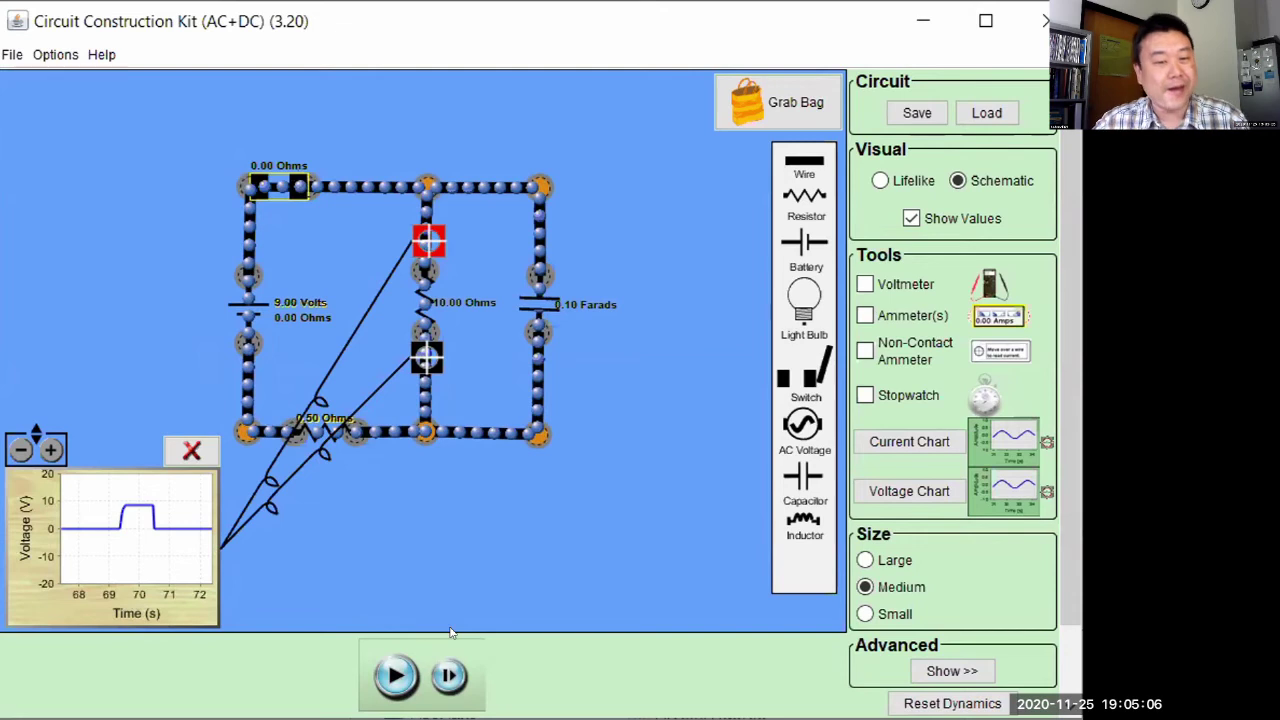
click(447, 678)
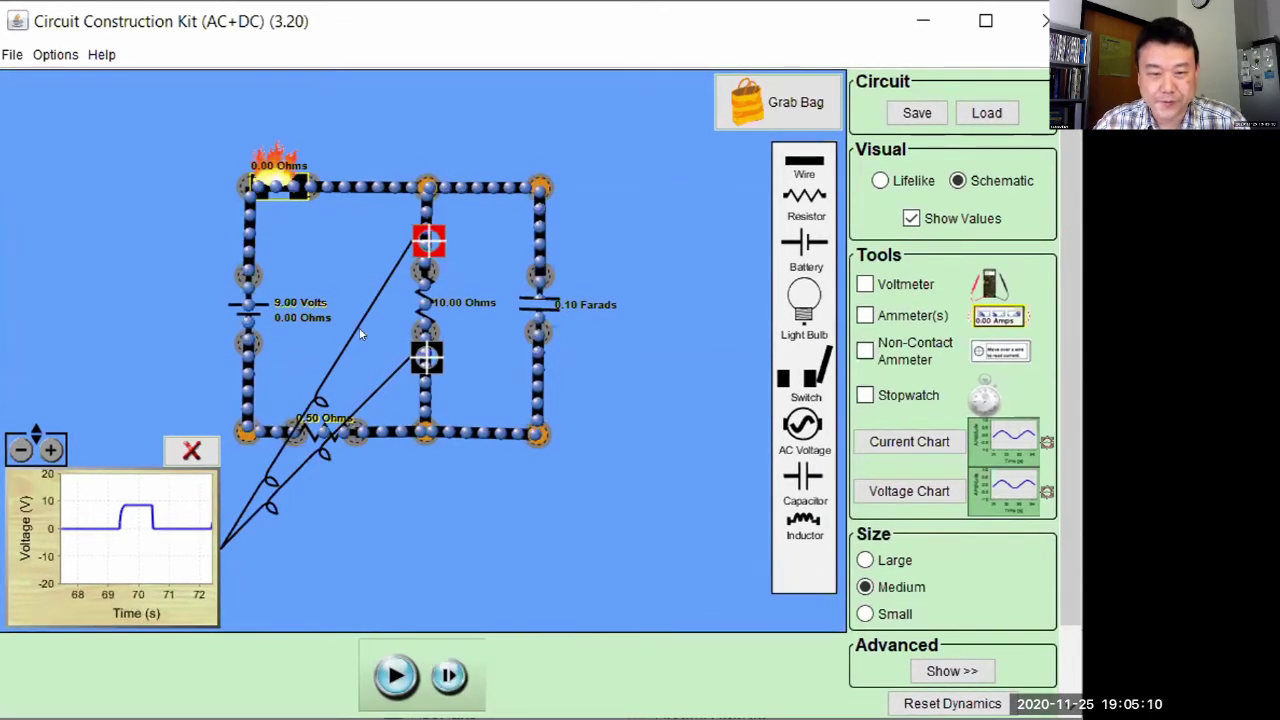
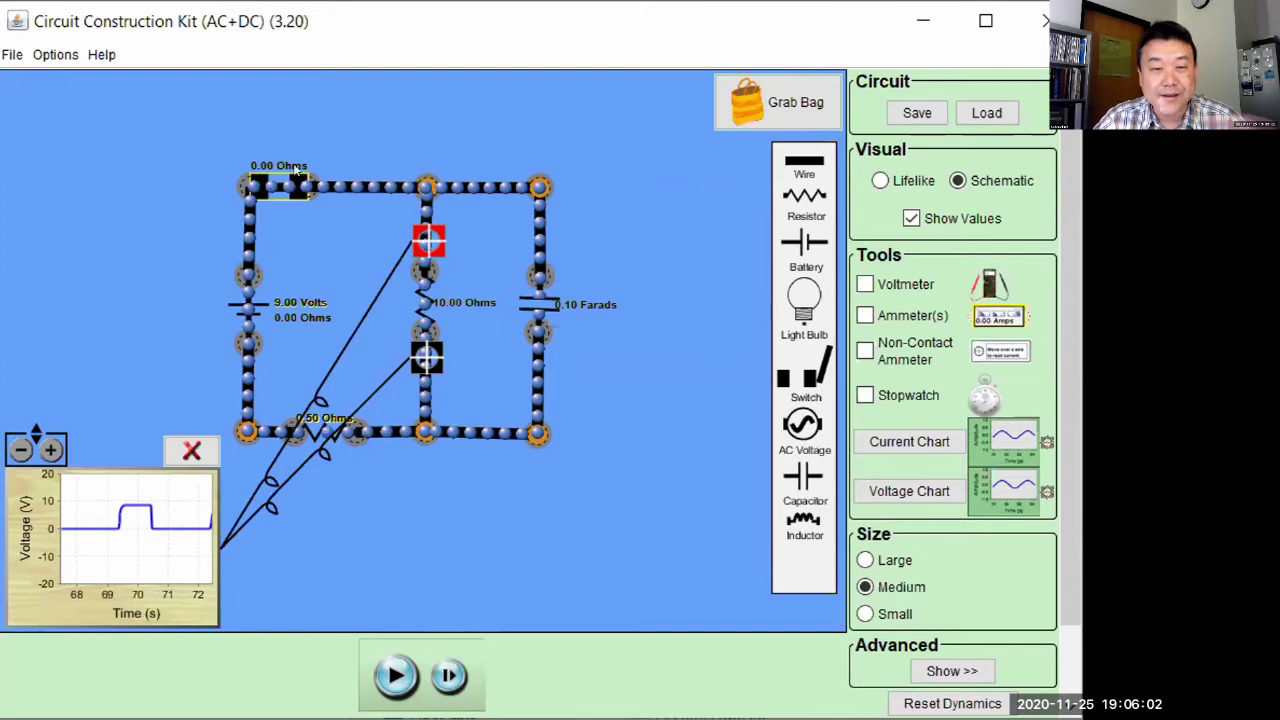
click(447, 677)
click(447, 677)
click(447, 677)
click(396, 678)
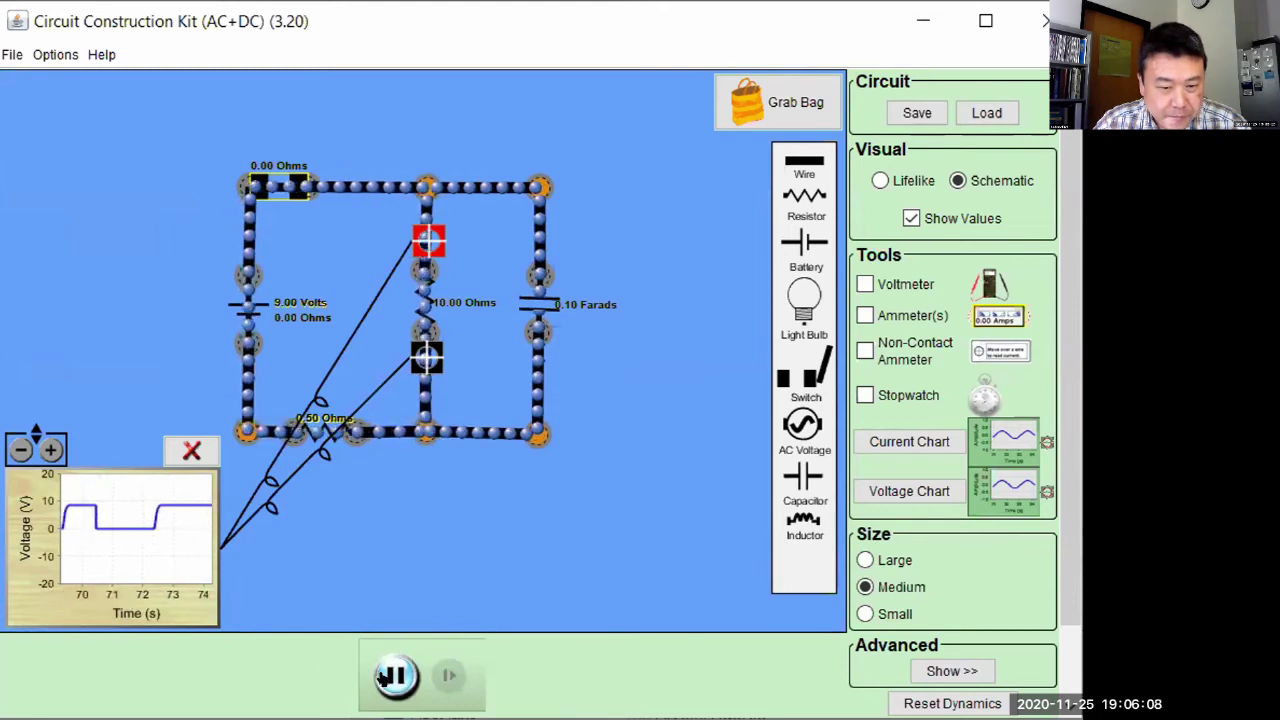
click(395, 676)
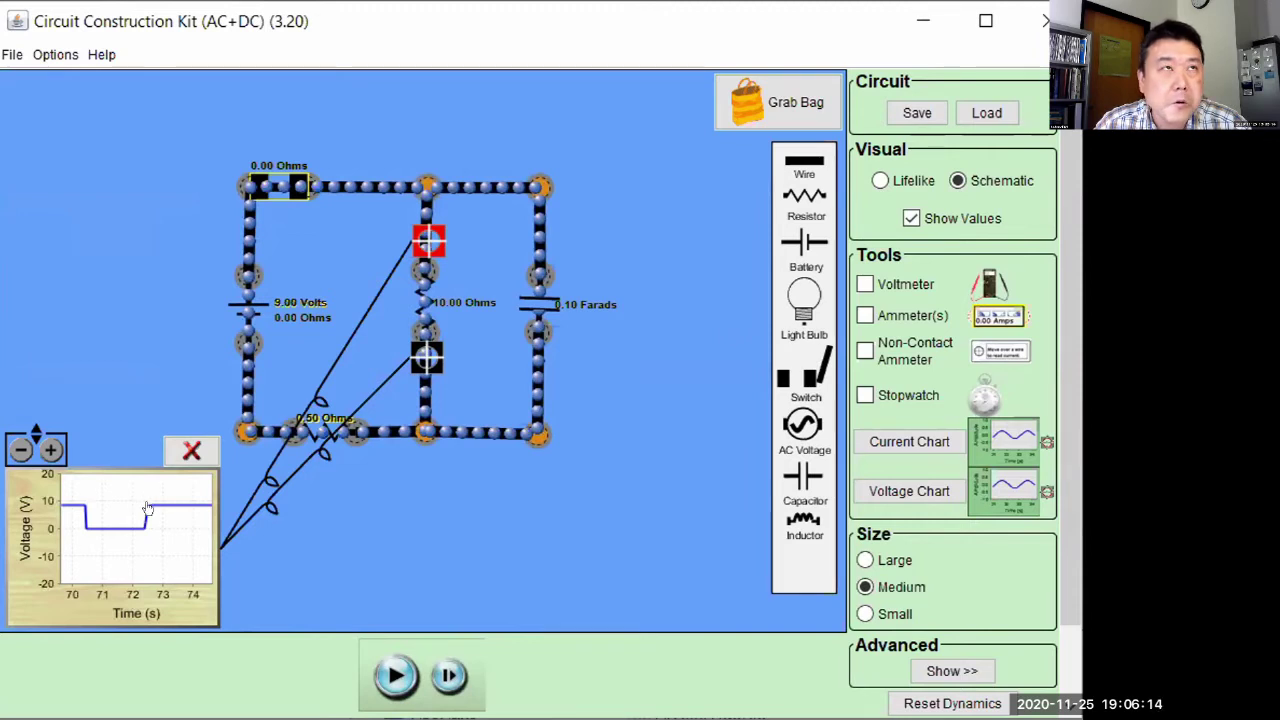
Set the capacitor's capacitance to 0.20 farads.
click(380, 524)
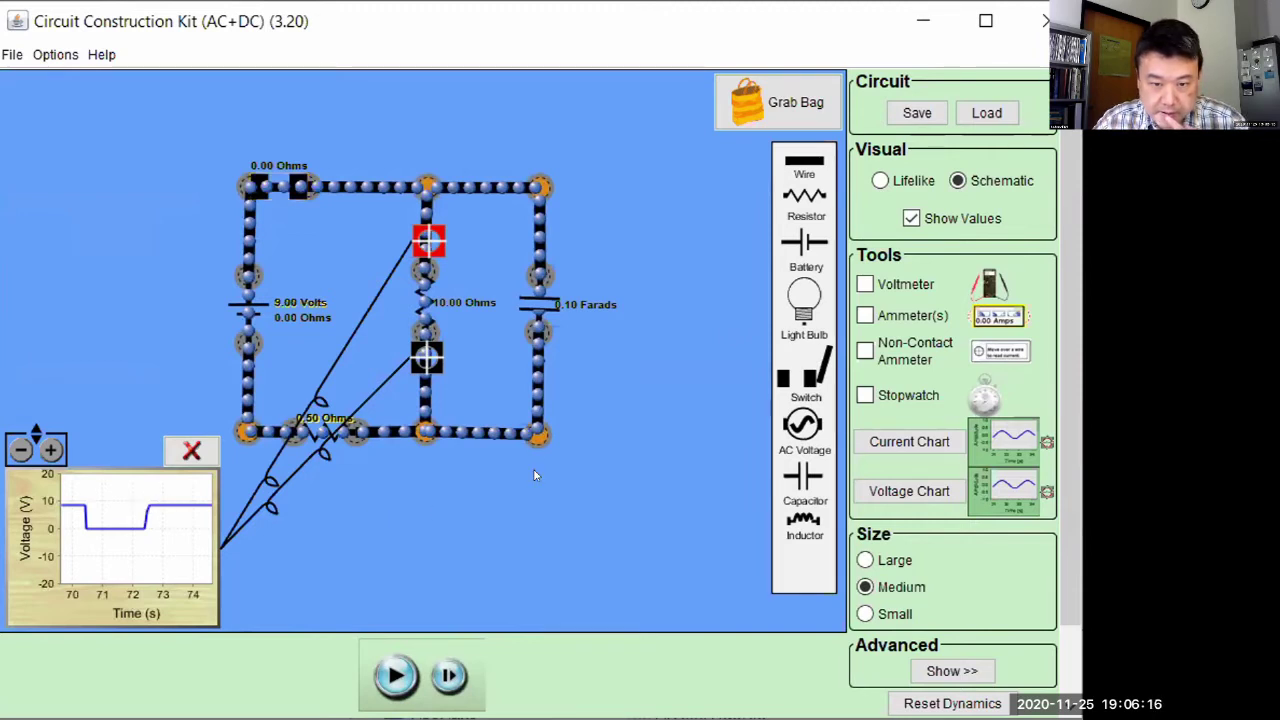
click(553, 304)
right_click(553, 304)
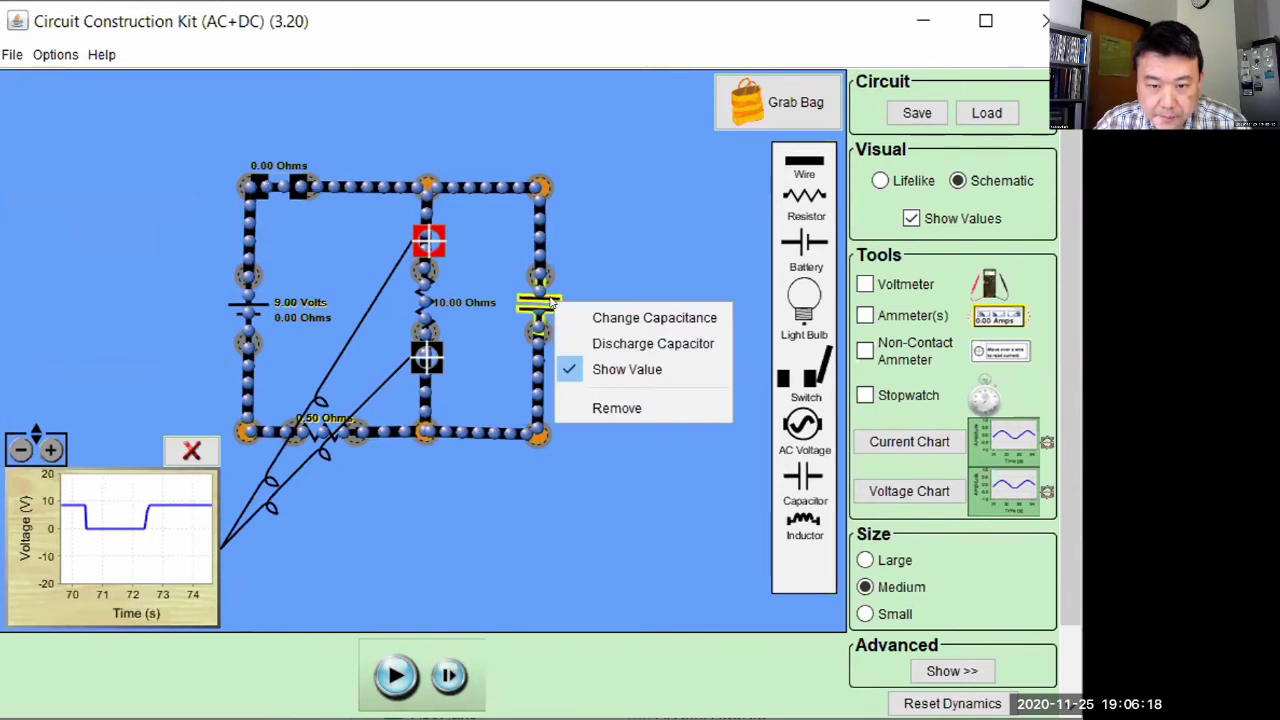
click(627, 318)
drag(505, 355, 636, 358)
click(538, 440)
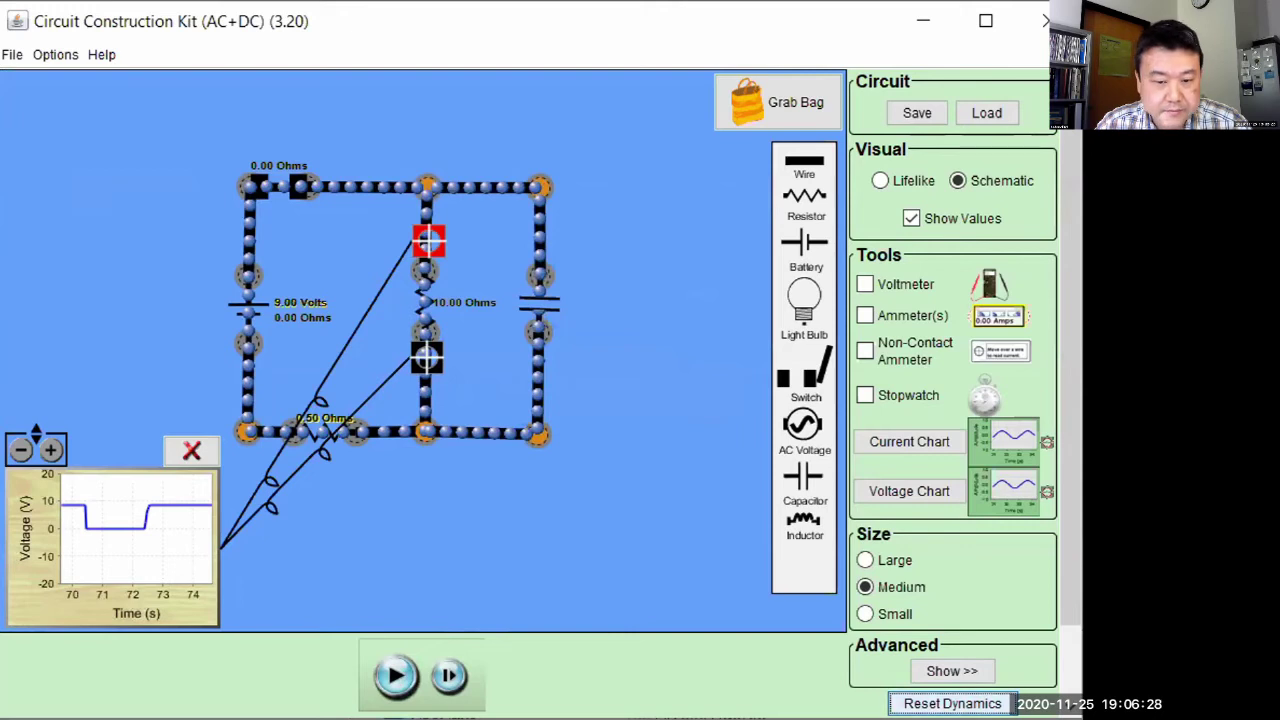
Open the switch and run the simulation briefly to chart a baseline before charging the 0.20-farad capacitor, and pause.
drag(297, 186, 302, 133)
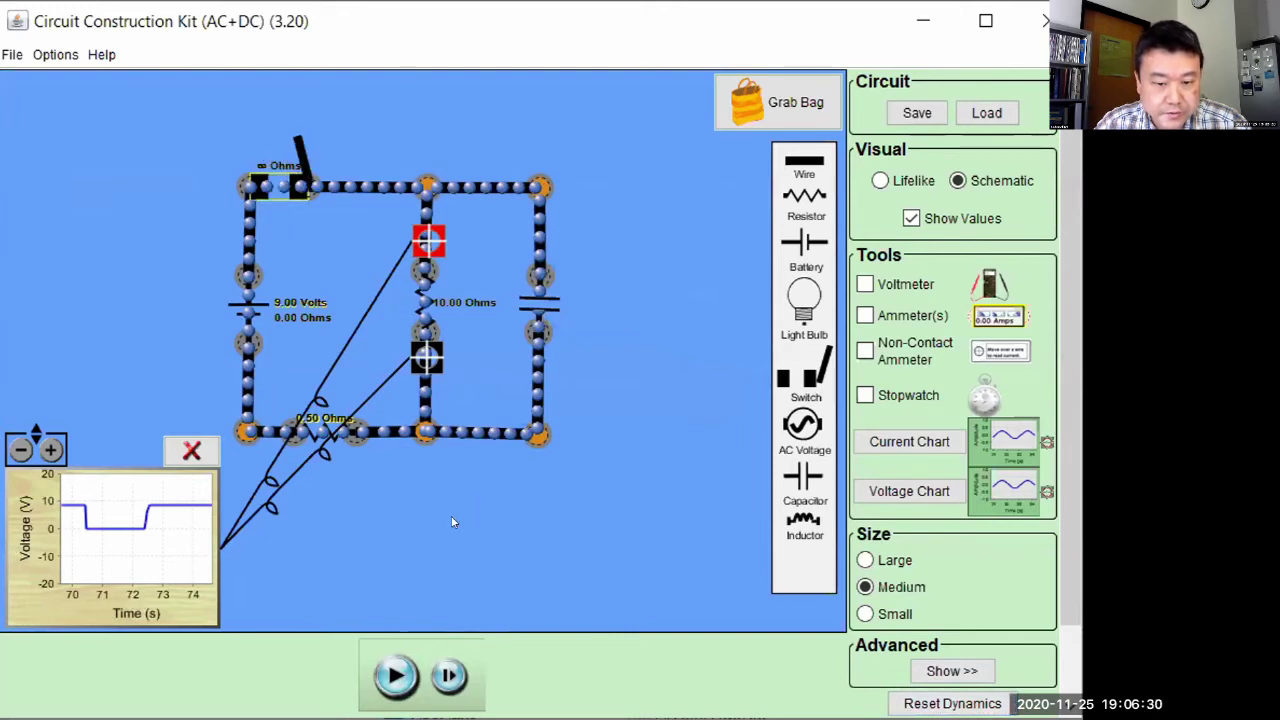
click(392, 673)
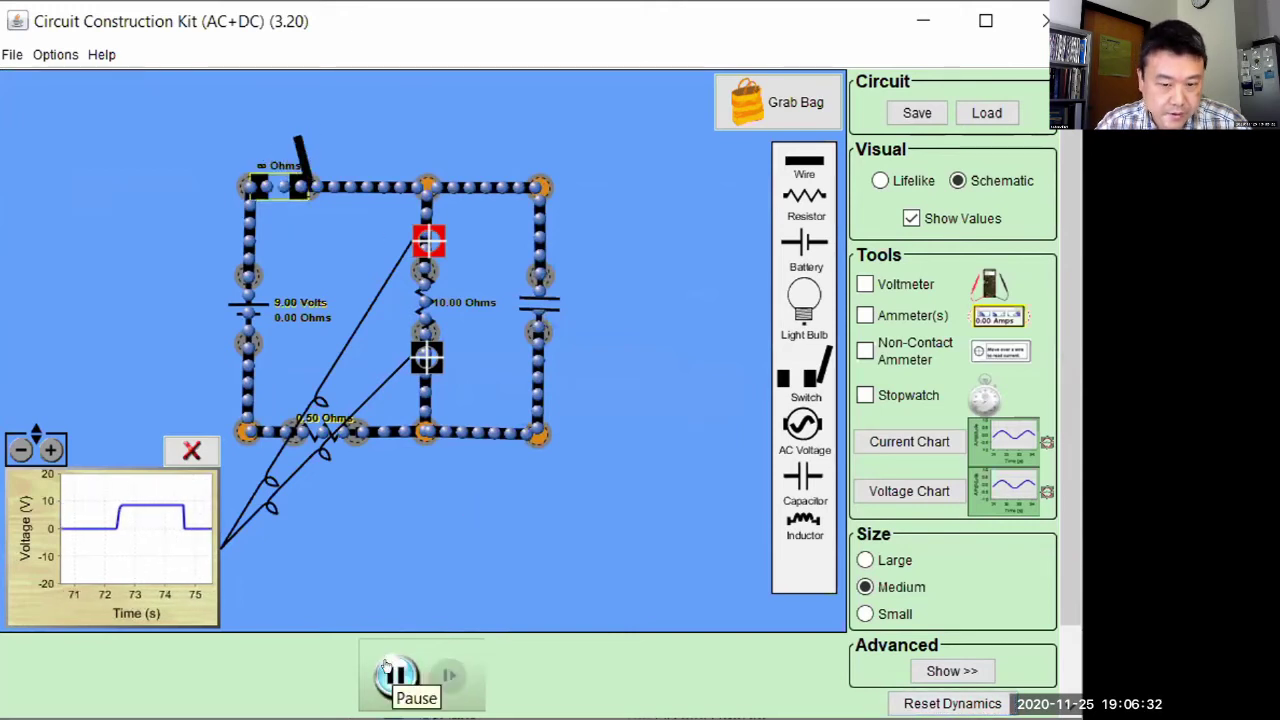
click(390, 670)
Close the switch and step the paused simulation forward frame by frame to trace the 0.20-farad capacitor's charging curve.
drag(284, 149, 268, 254)
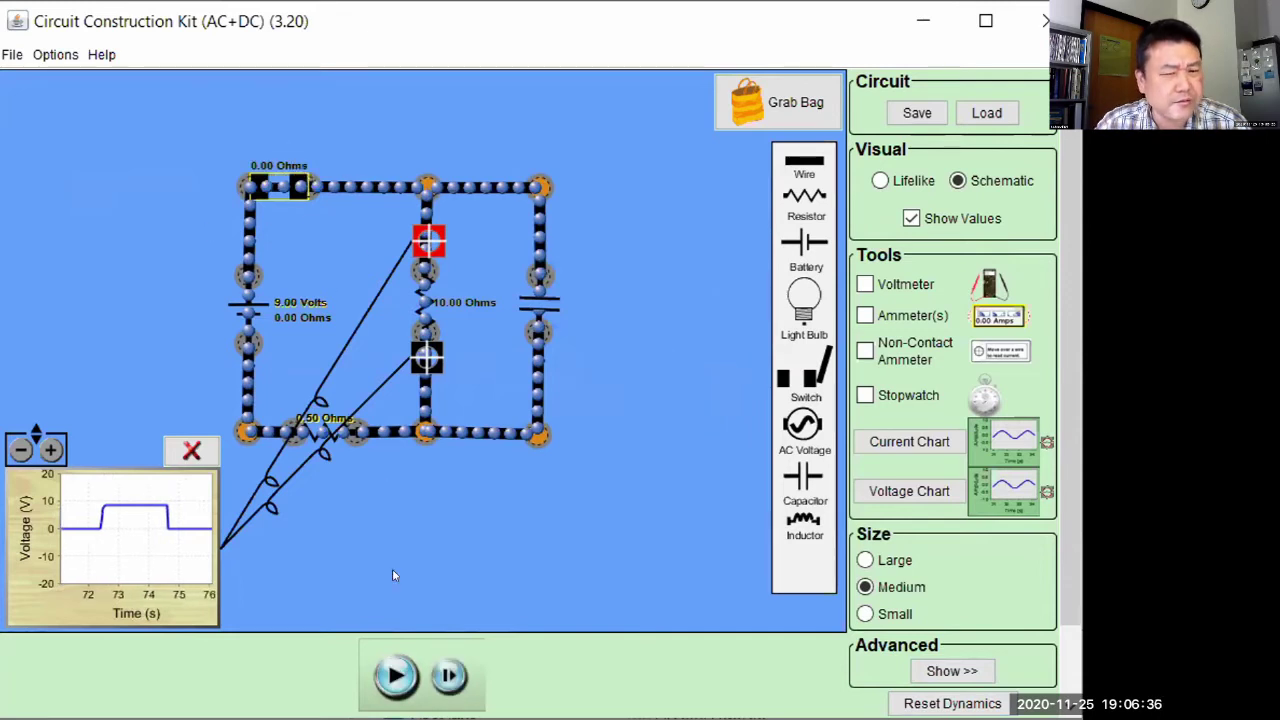
click(443, 672)
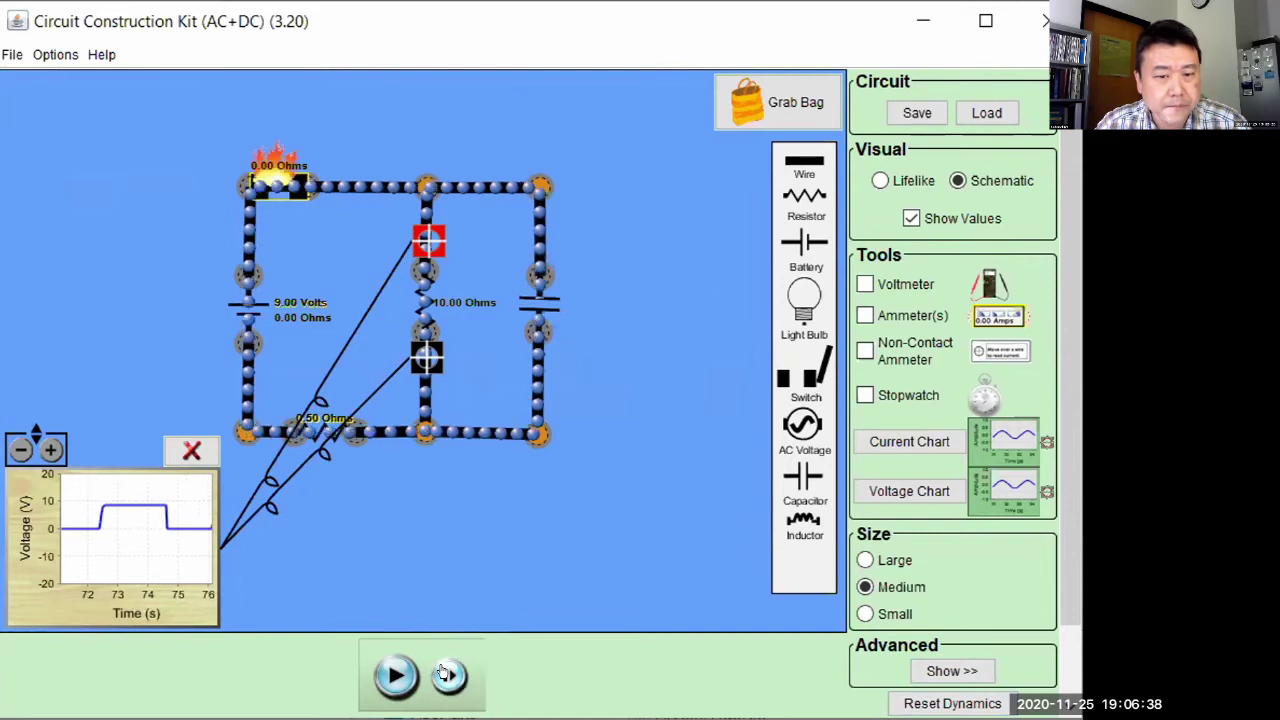
click(443, 672)
click(443, 672)
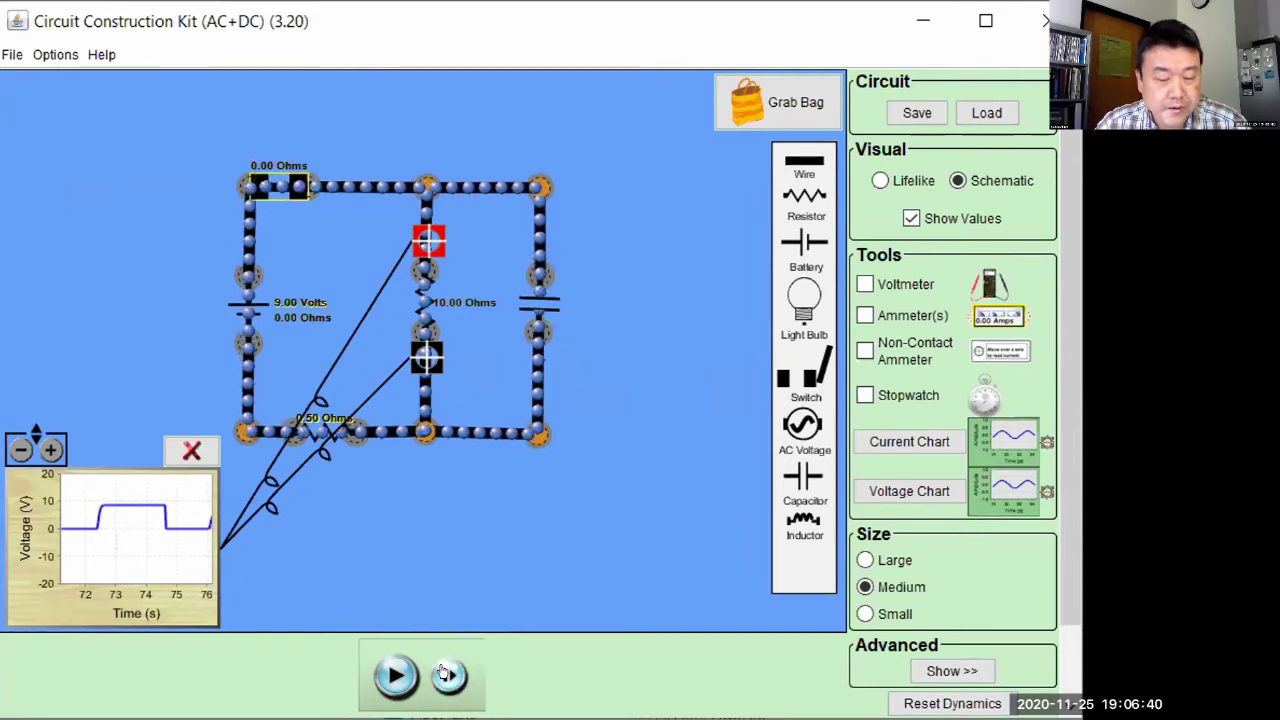
click(443, 672)
click(444, 674)
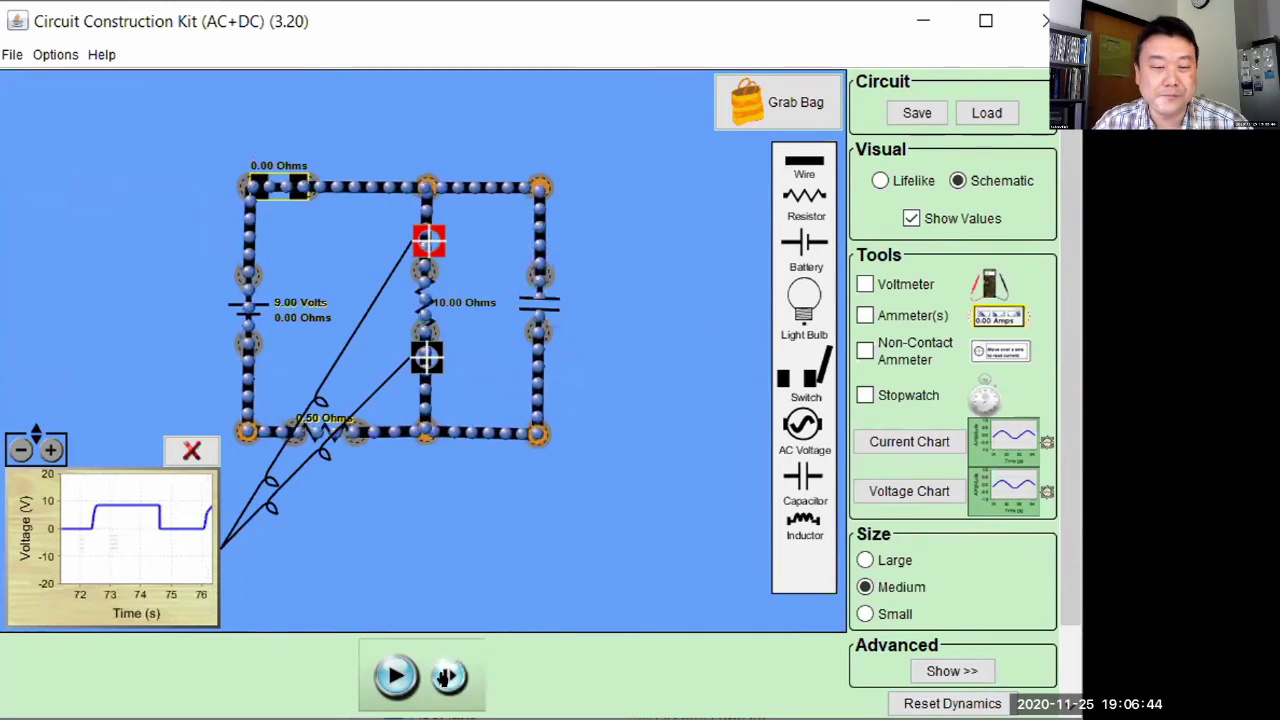
click(448, 677)
click(449, 677)
click(450, 678)
click(450, 677)
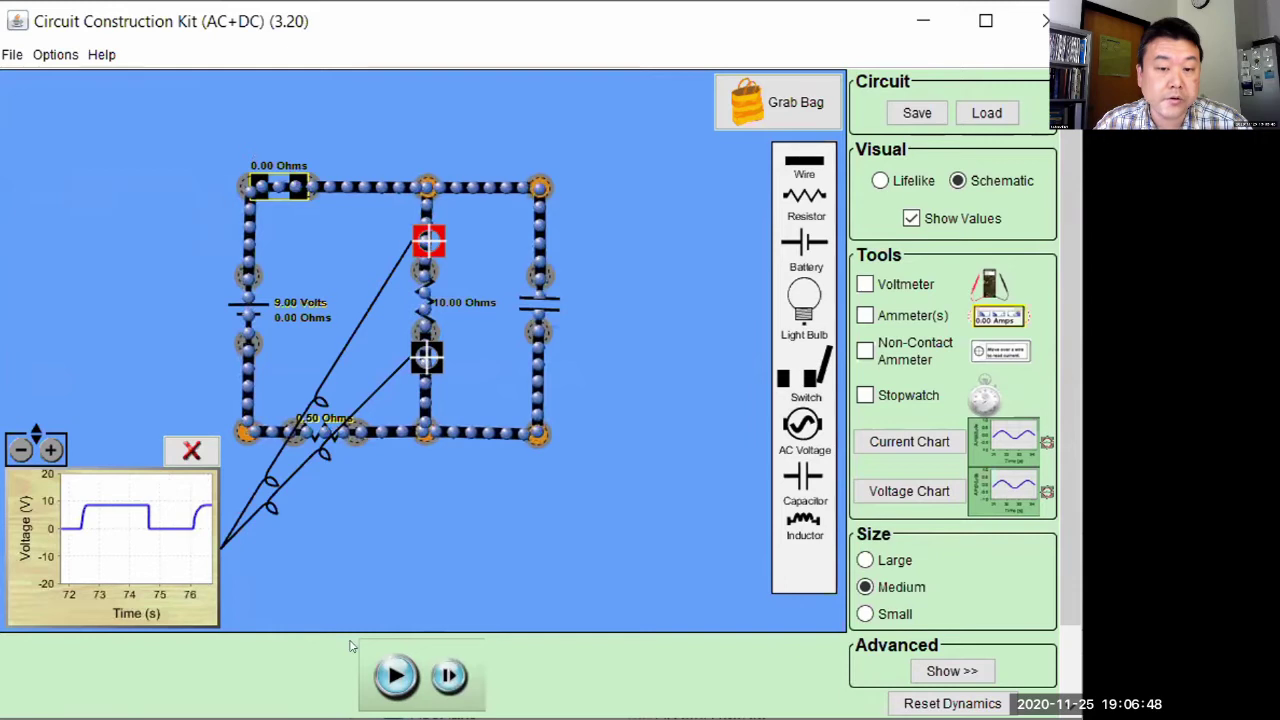
click(450, 677)
click(450, 677)
Turn on the value label of the capacitor.
click(552, 303)
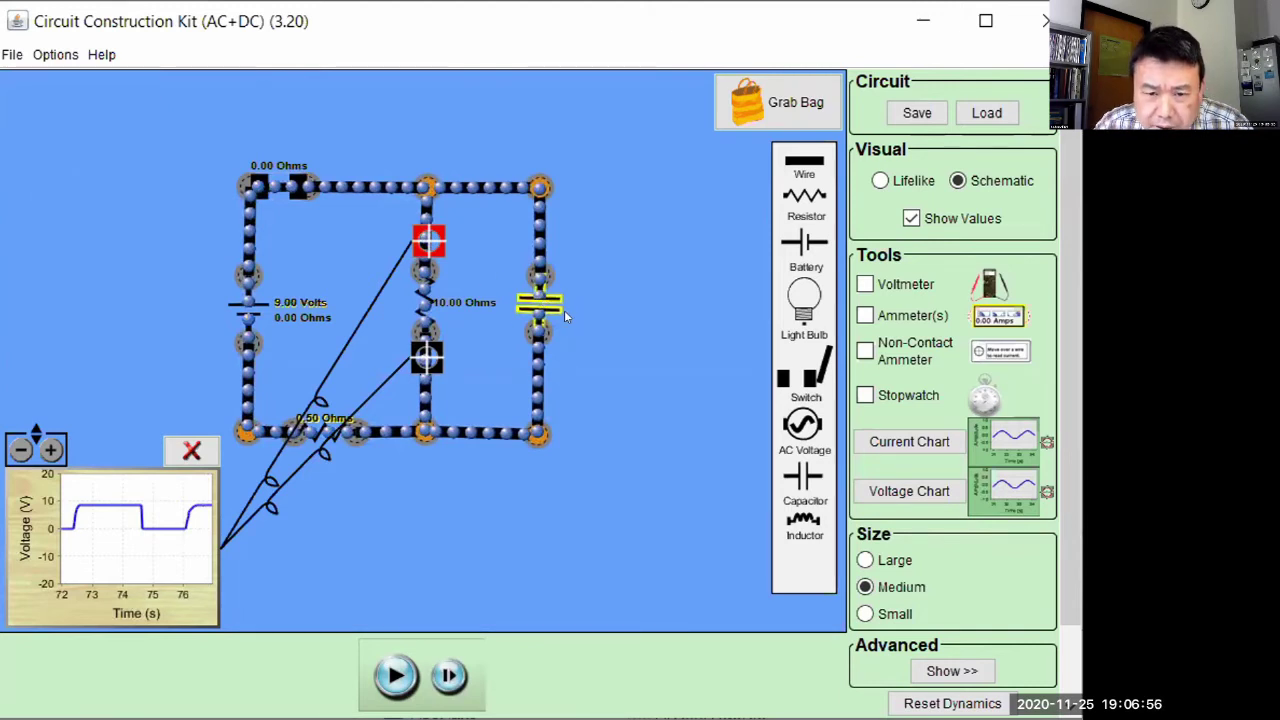
right_click(540, 308)
click(591, 374)
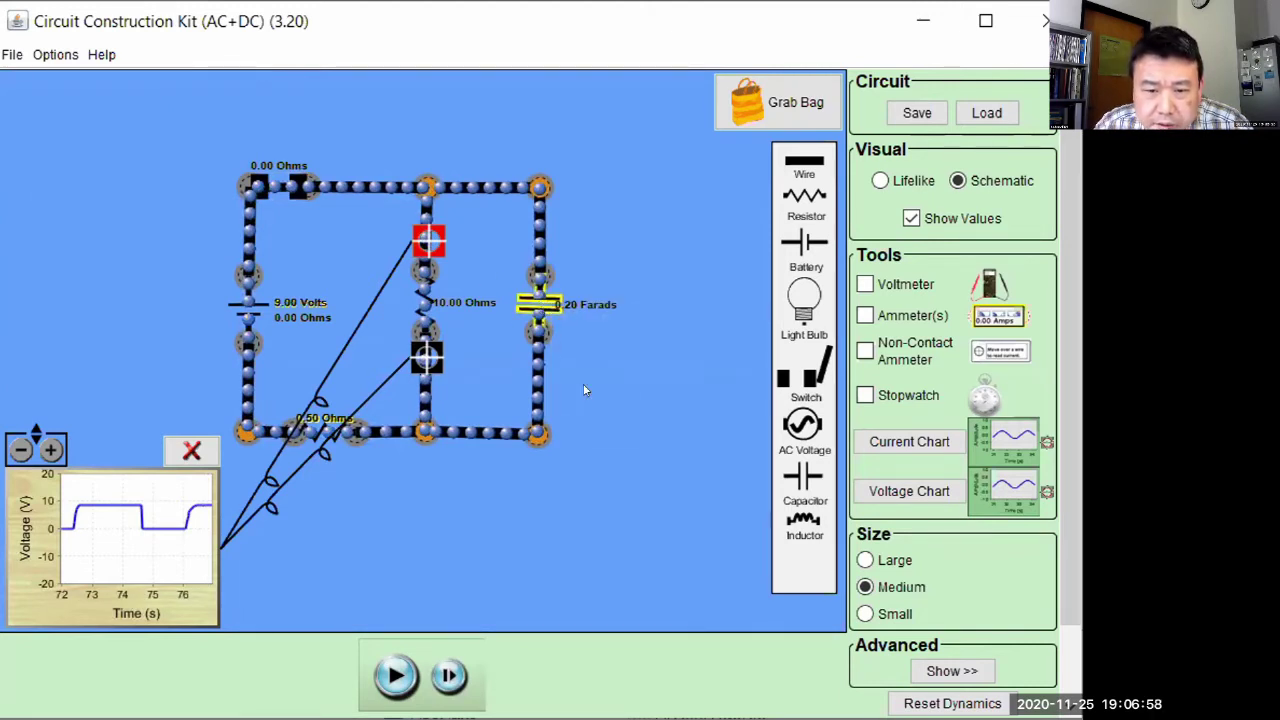
Step and briefly run the simulation to complete the charging curve, pause it, and select the 0.5-ohm series resistor.
click(450, 677)
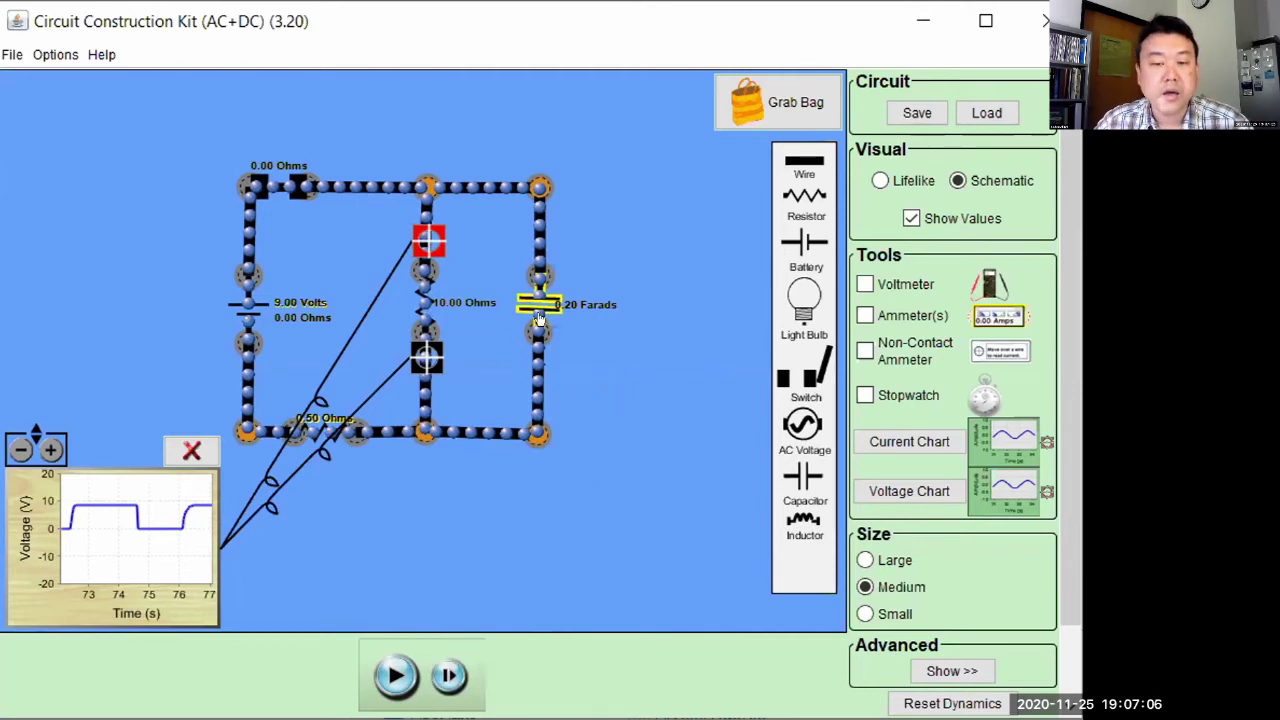
click(450, 677)
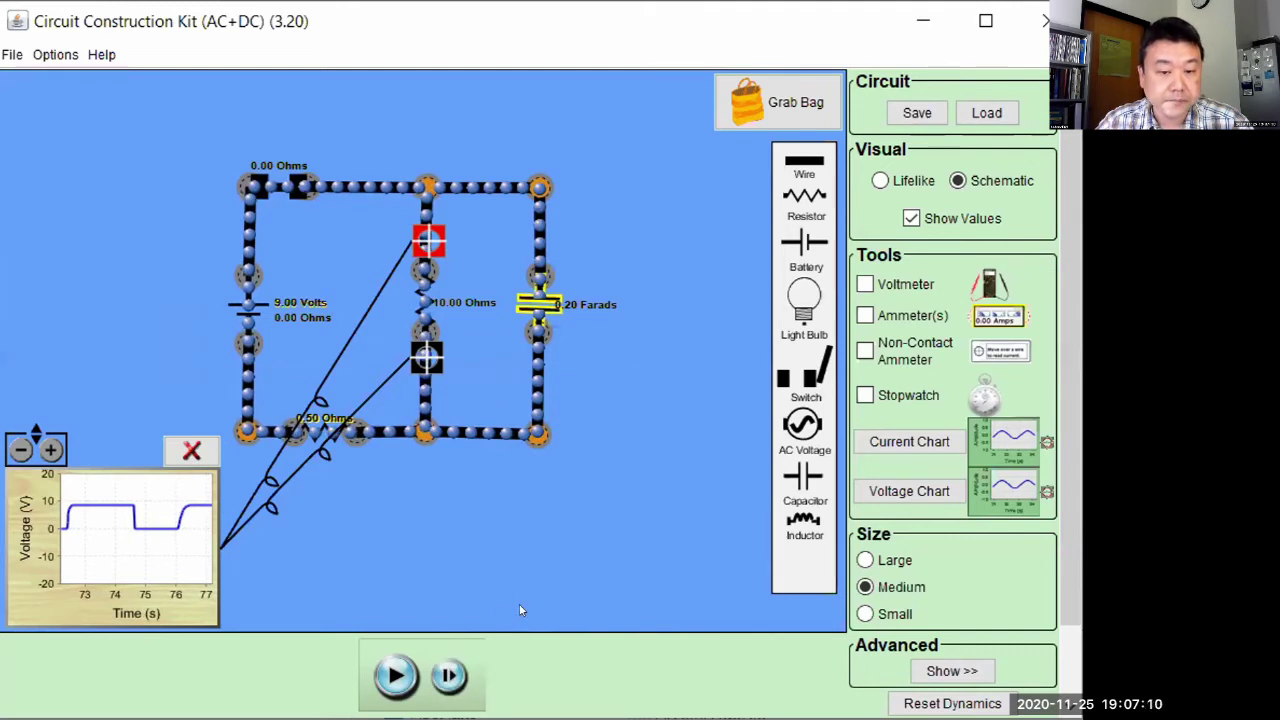
click(393, 674)
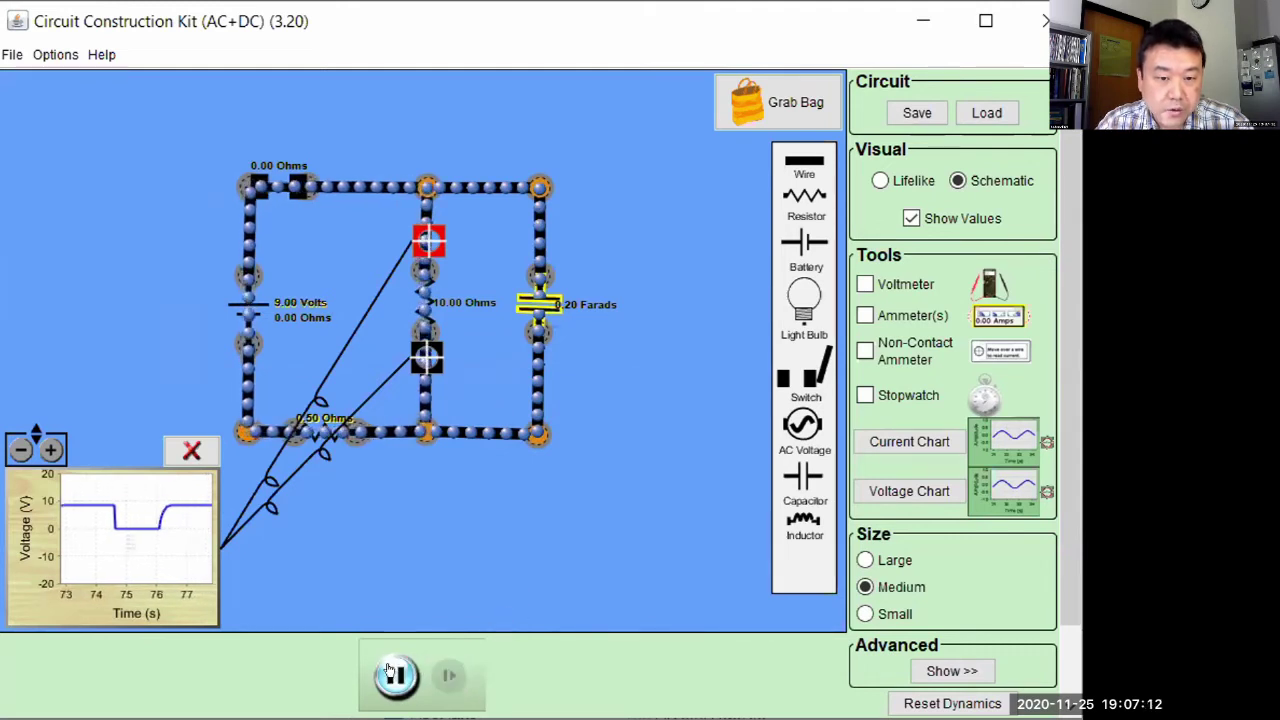
click(391, 673)
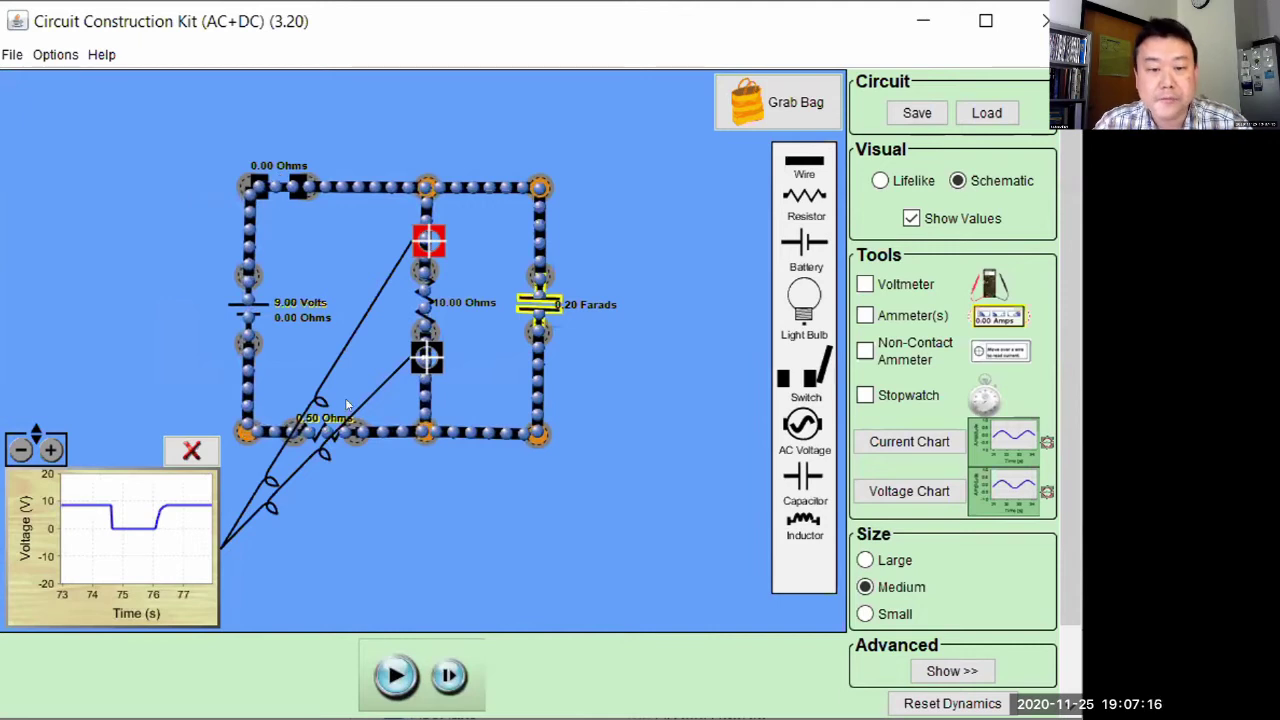
click(318, 432)
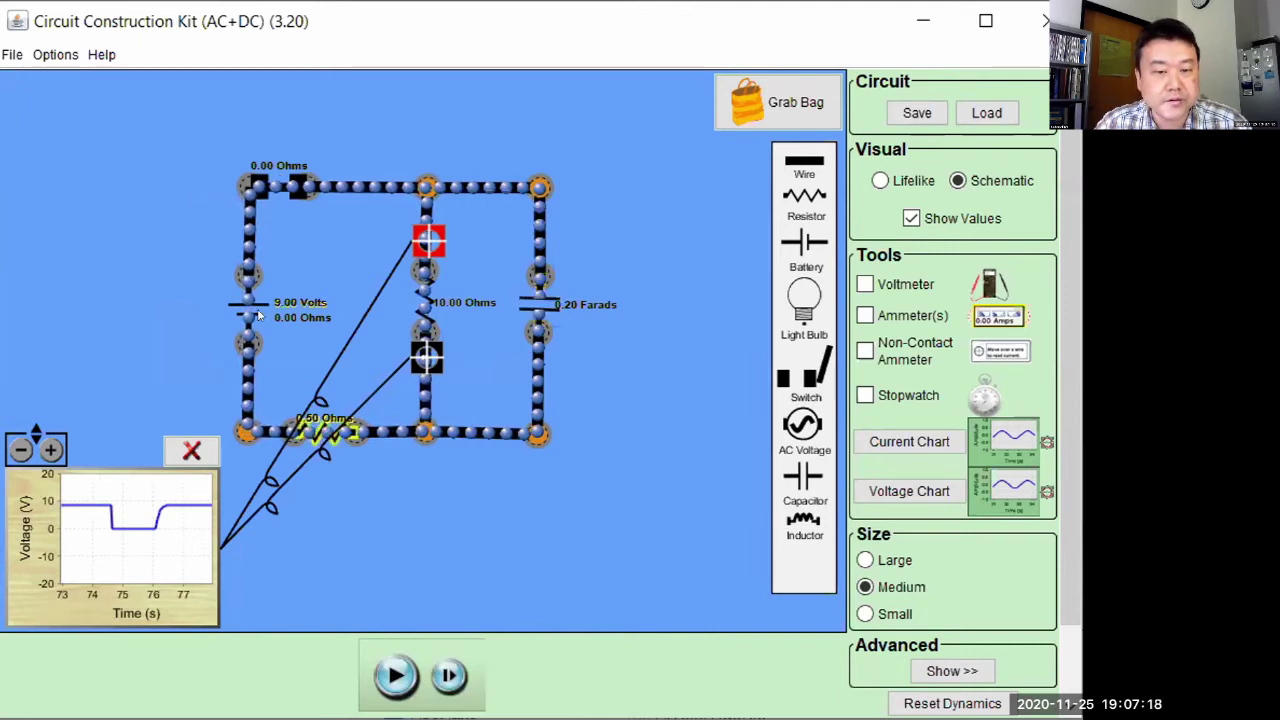
Set the resistance of the series resistor beside the battery to 1 ohm.
right_click(318, 432)
click(361, 443)
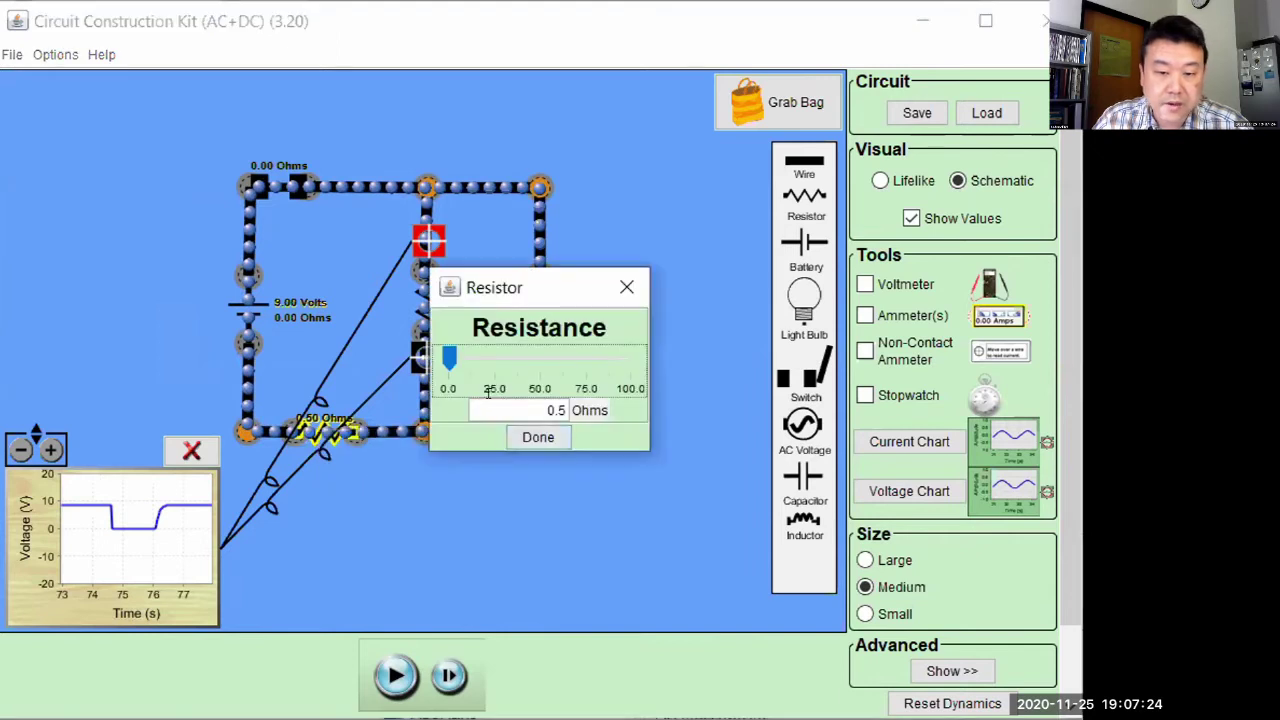
drag(546, 408, 576, 420)
text(1)
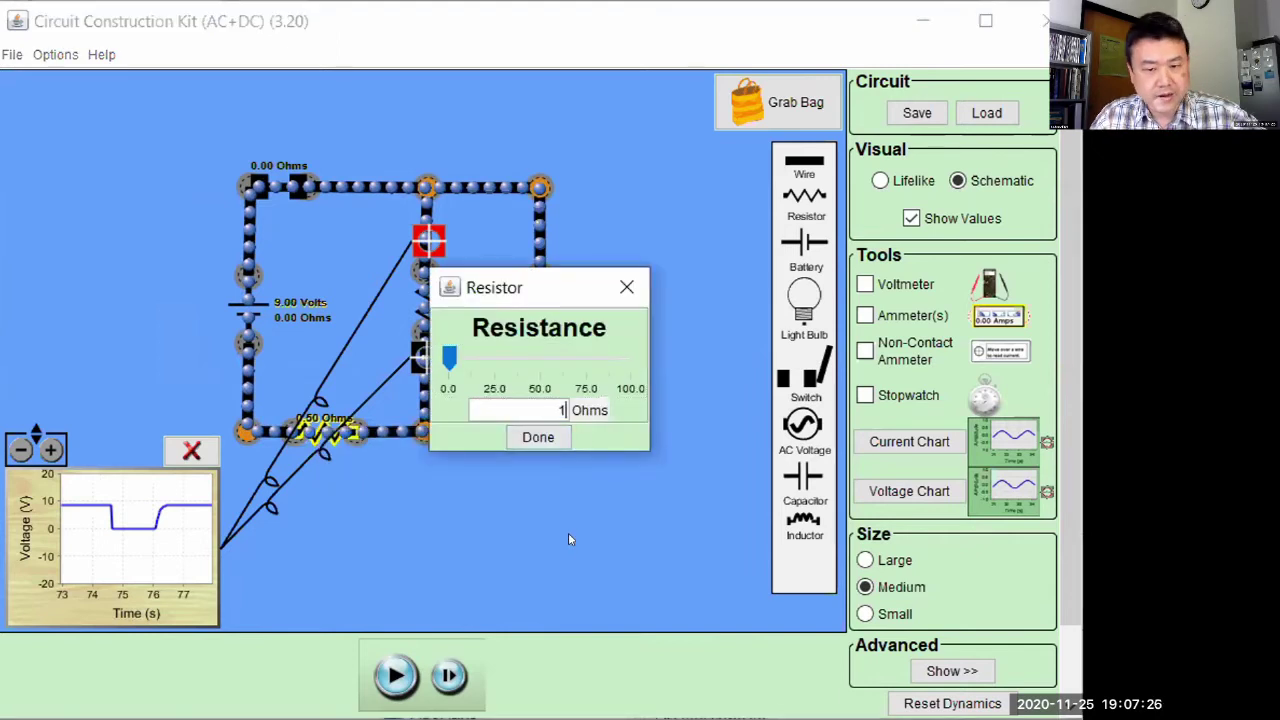
click(538, 438)
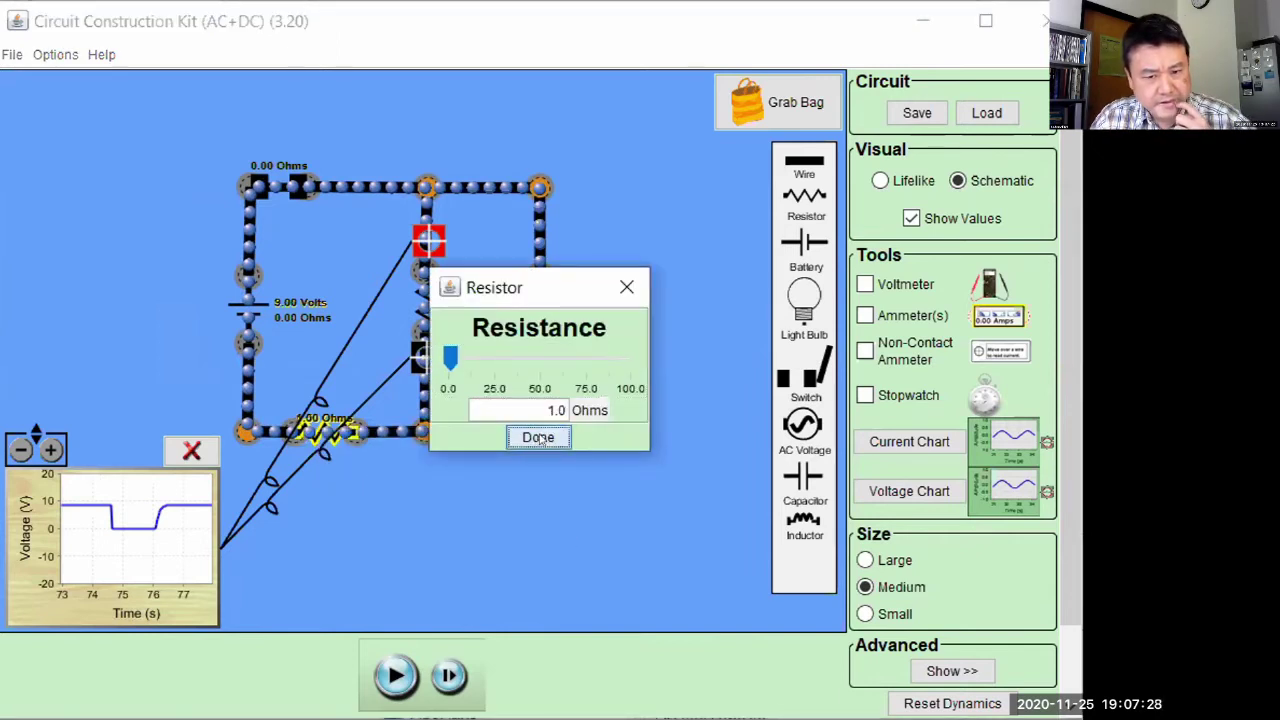
Open the switch and run the simulation briefly to chart a baseline for the 1-ohm series resistance, and pause.
drag(276, 174, 329, 124)
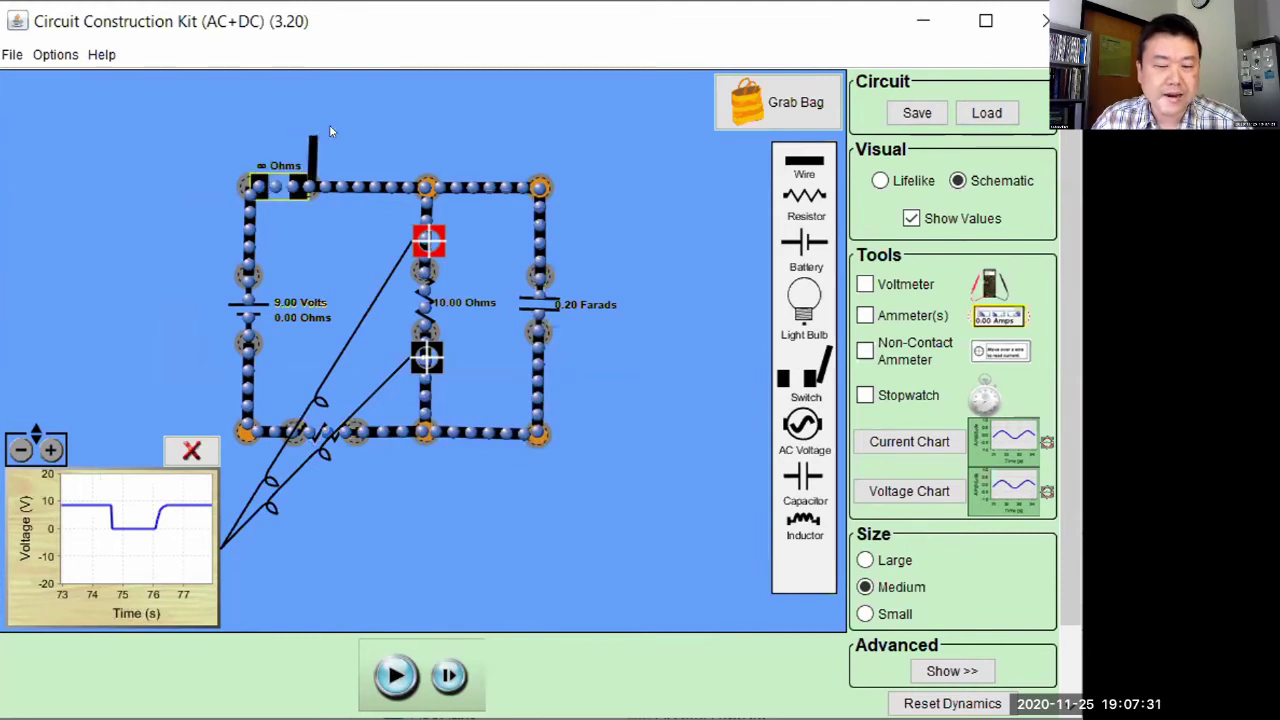
click(392, 677)
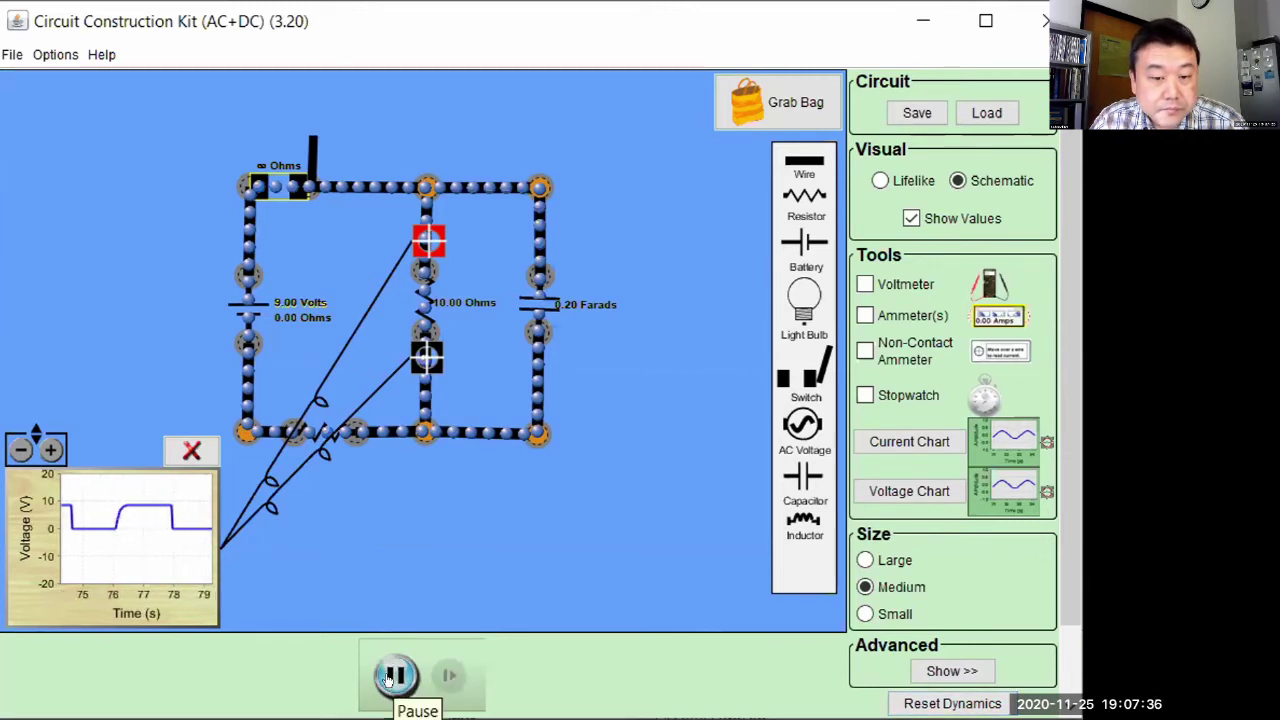
click(390, 675)
Turn on the value label of the series resistor.
right_click(322, 428)
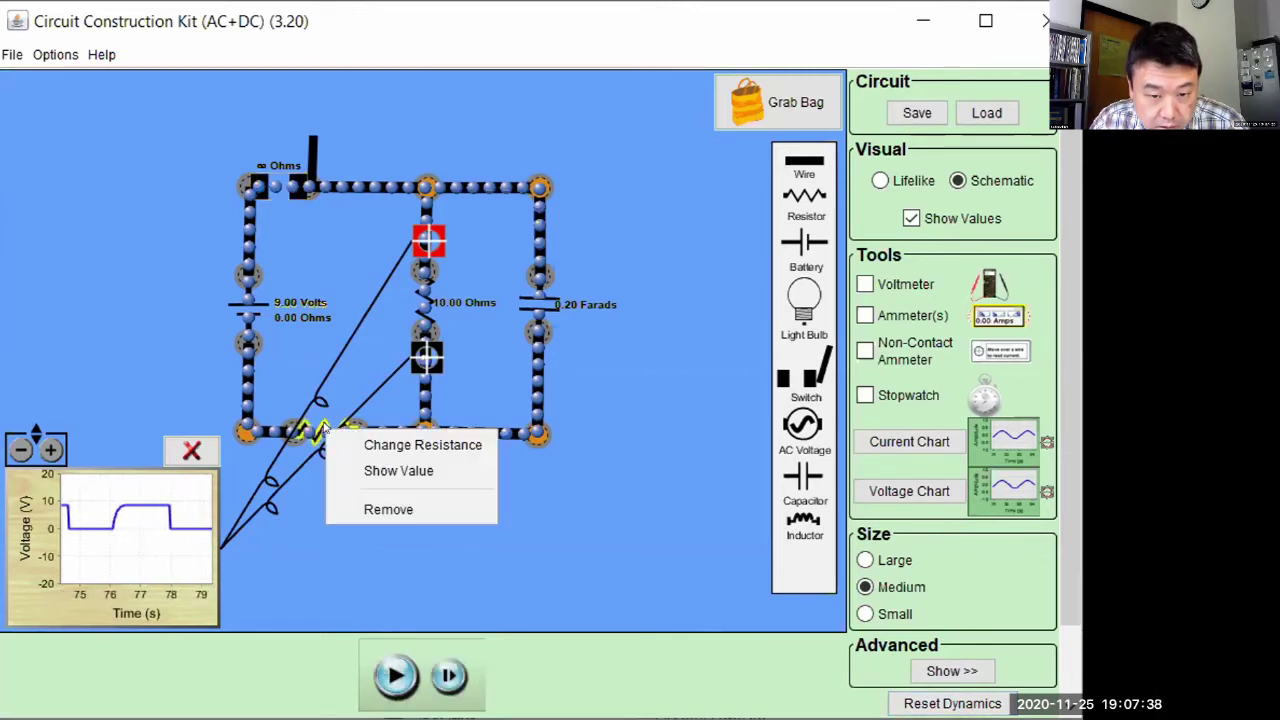
click(362, 471)
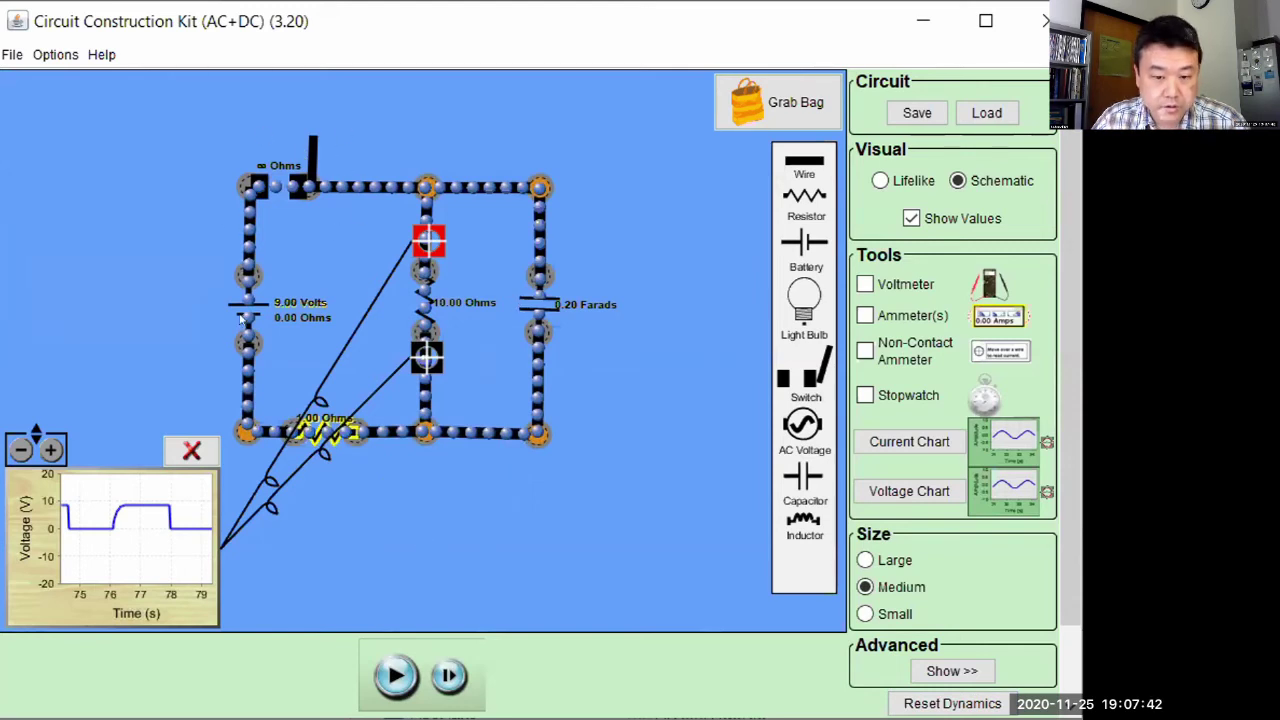
Close the switch and step the paused simulation forward frame by frame to trace the capacitor's charging curve through the 1-ohm resistor.
drag(303, 150, 265, 180)
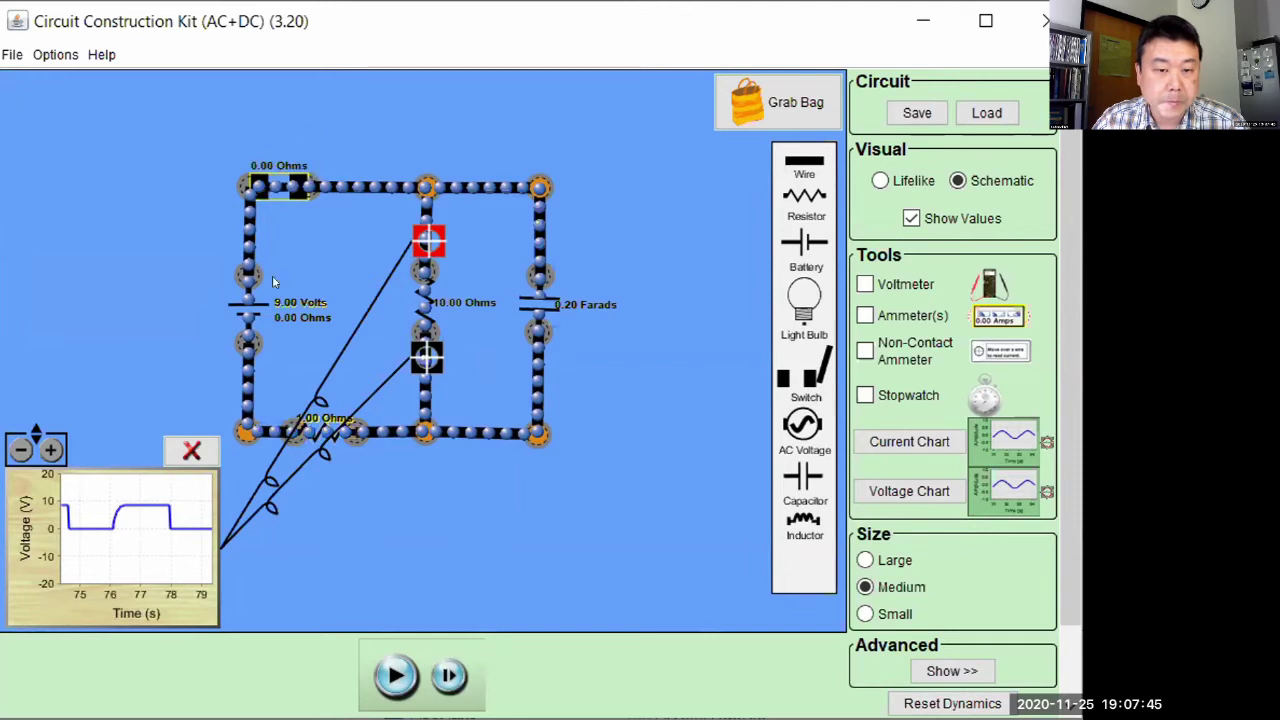
click(450, 677)
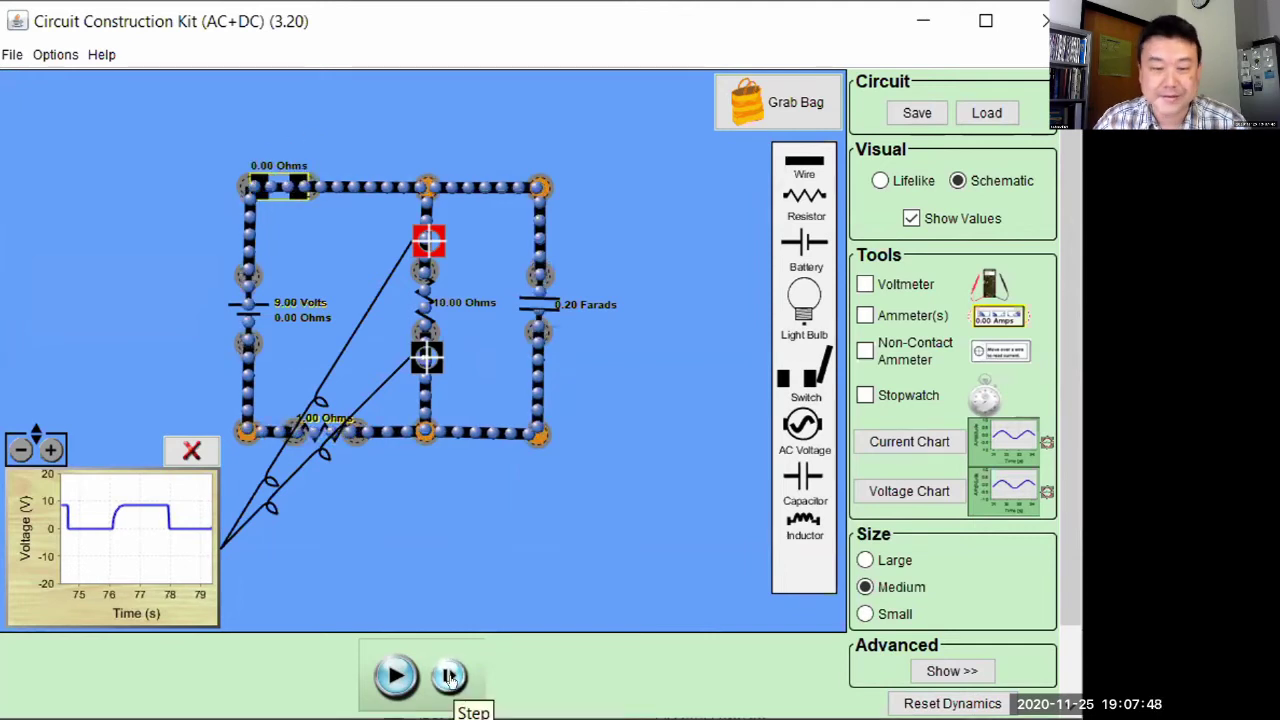
click(450, 677)
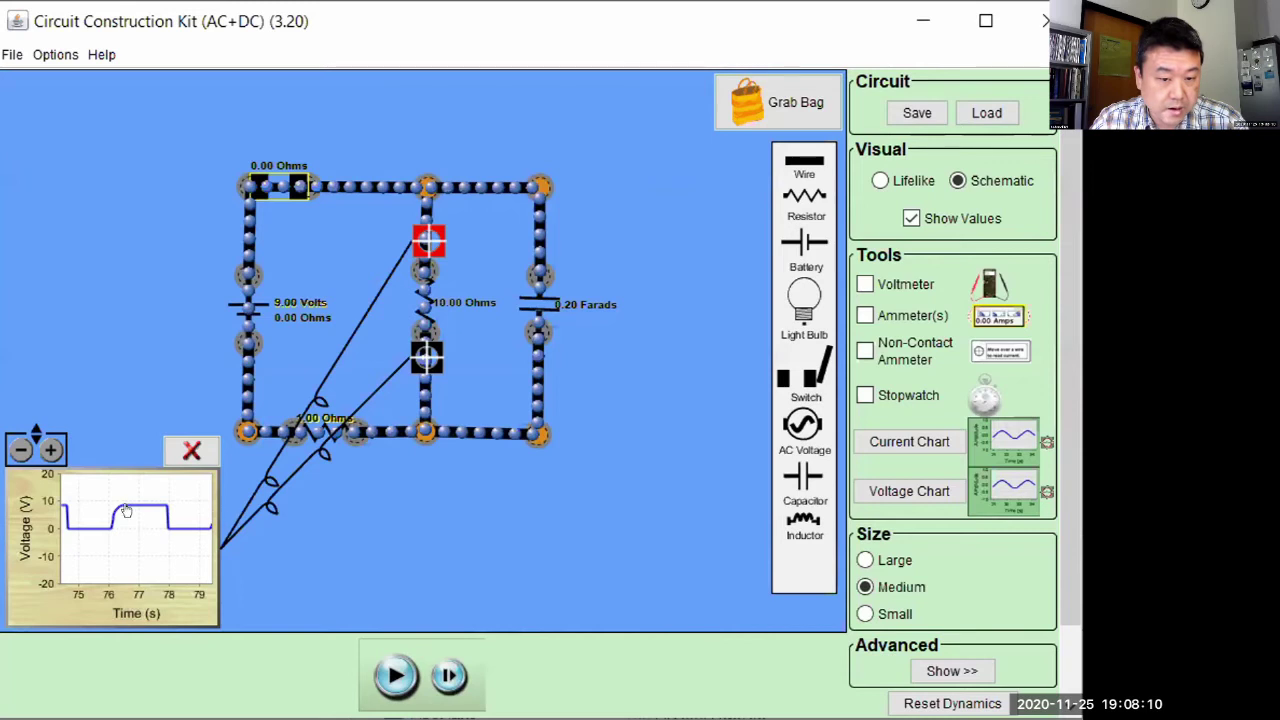
click(448, 675)
click(448, 675)
click(448, 675)
click(448, 675)
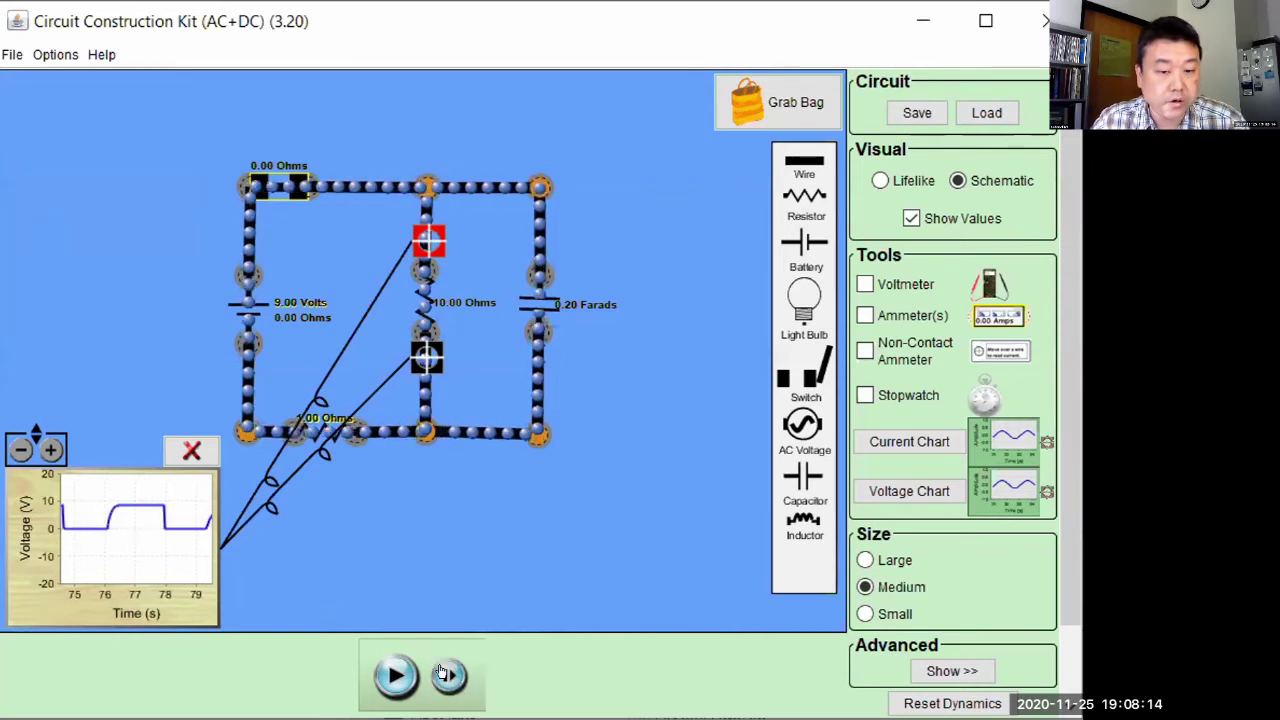
click(448, 675)
click(448, 675)
click(448, 675)
click(448, 675)
click(448, 675)
click(448, 675)
click(448, 675)
click(443, 673)
click(443, 673)
click(443, 673)
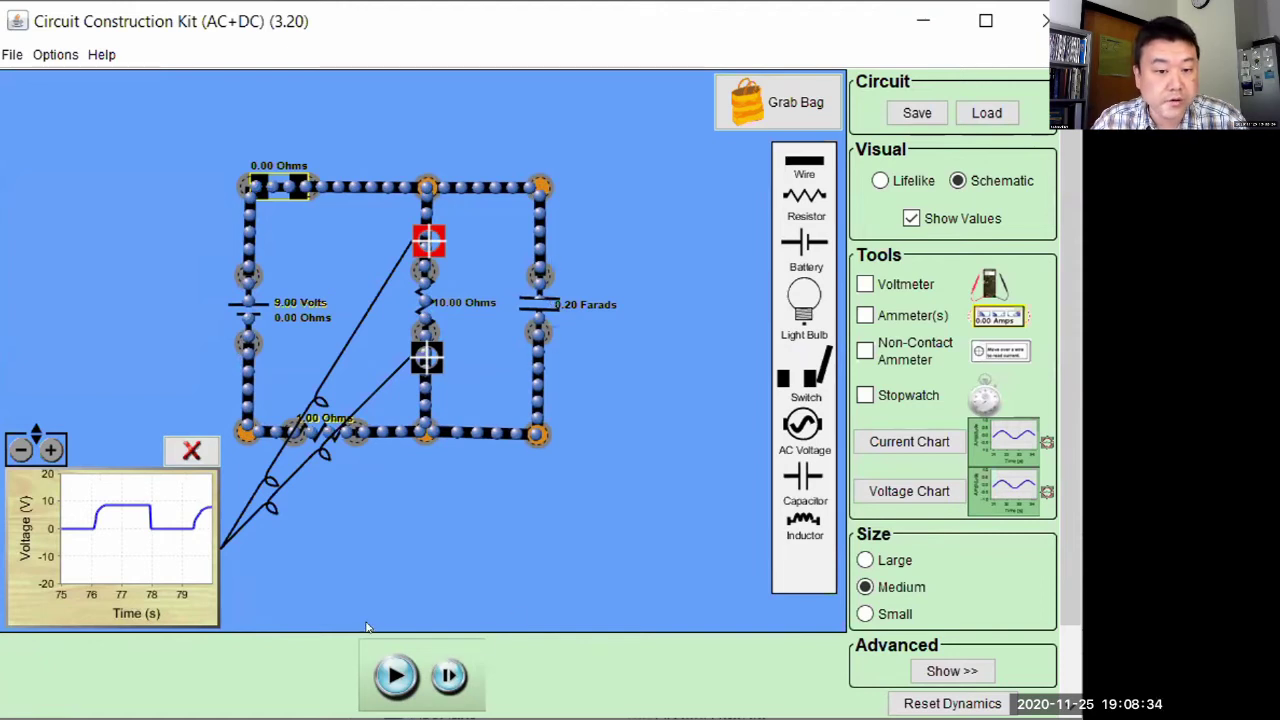
Run the simulation in two short bursts to complete the charging curve on the voltage chart, and leave it paused.
click(395, 674)
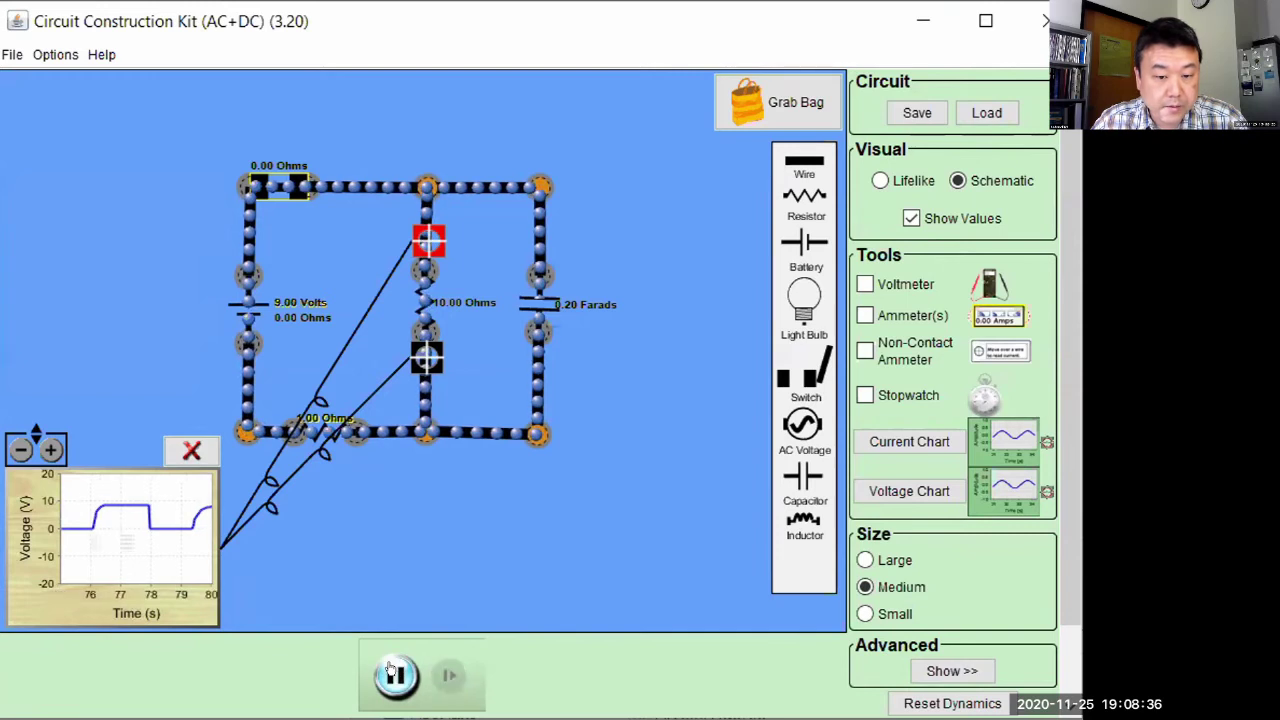
click(393, 672)
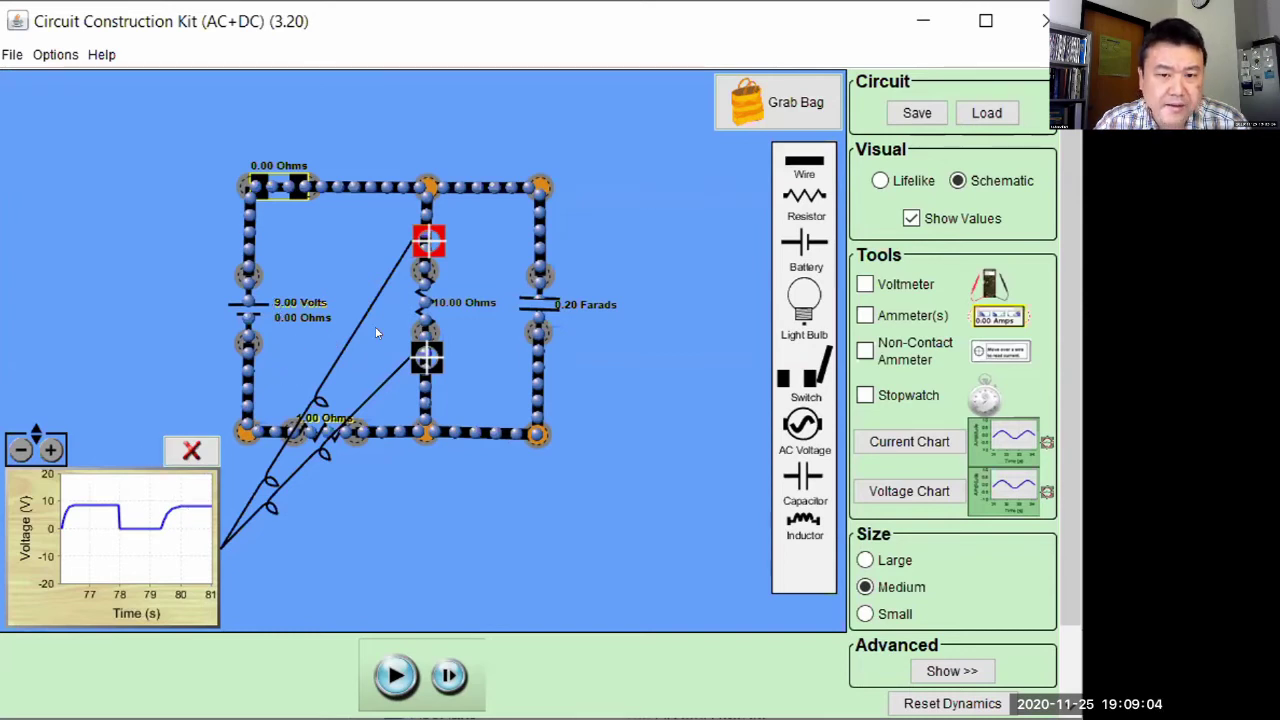
click(385, 680)
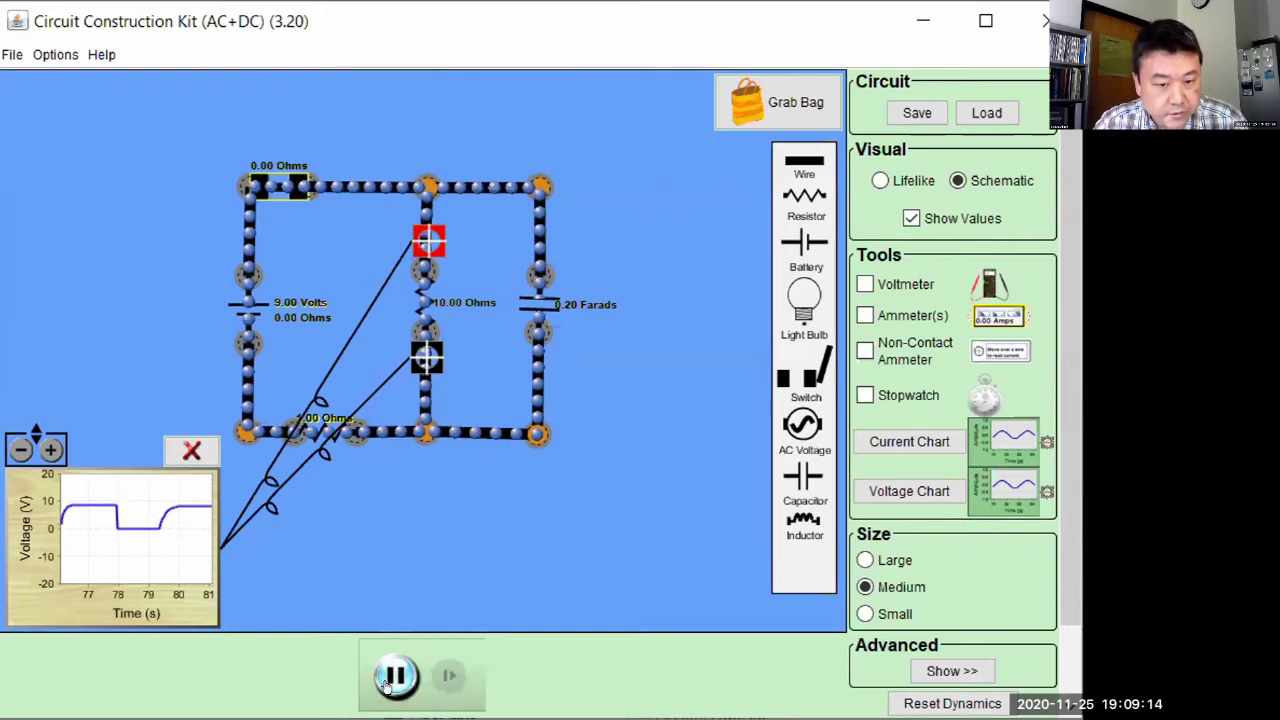
click(386, 679)
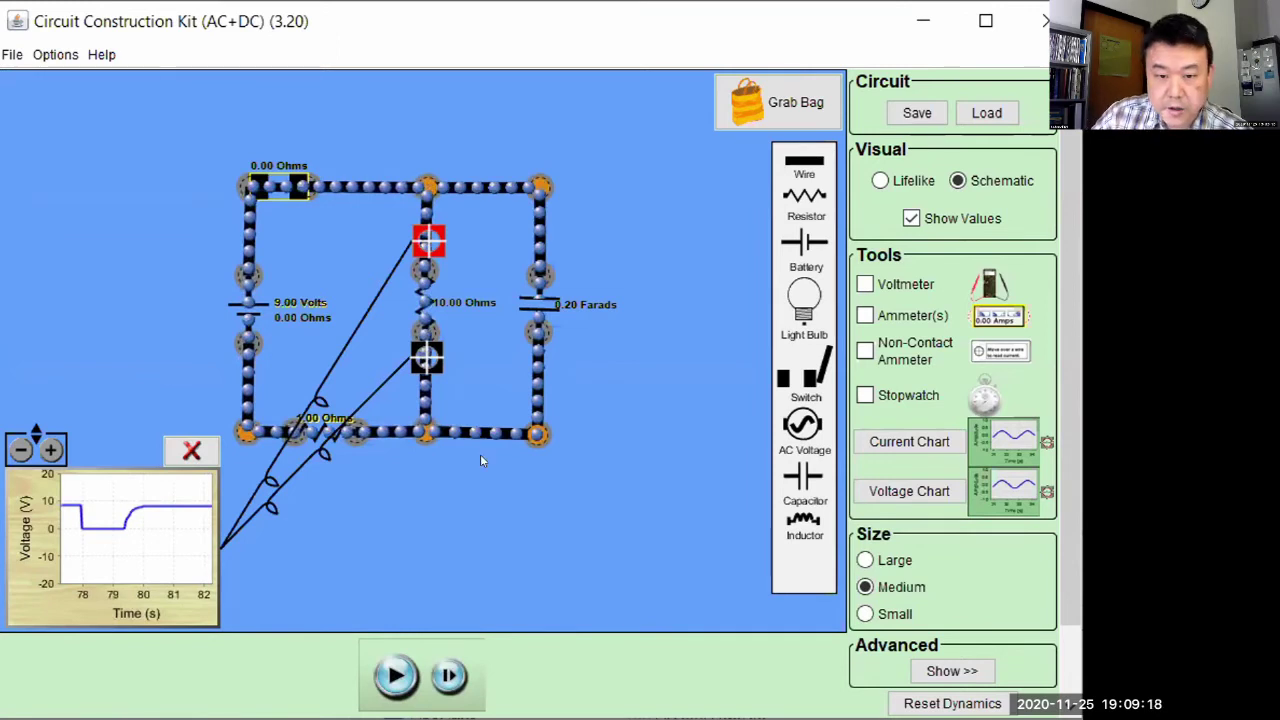
Add a current chart above the voltage chart and place its probe on the 10-ohm resistor.
click(937, 443)
drag(101, 283, 114, 172)
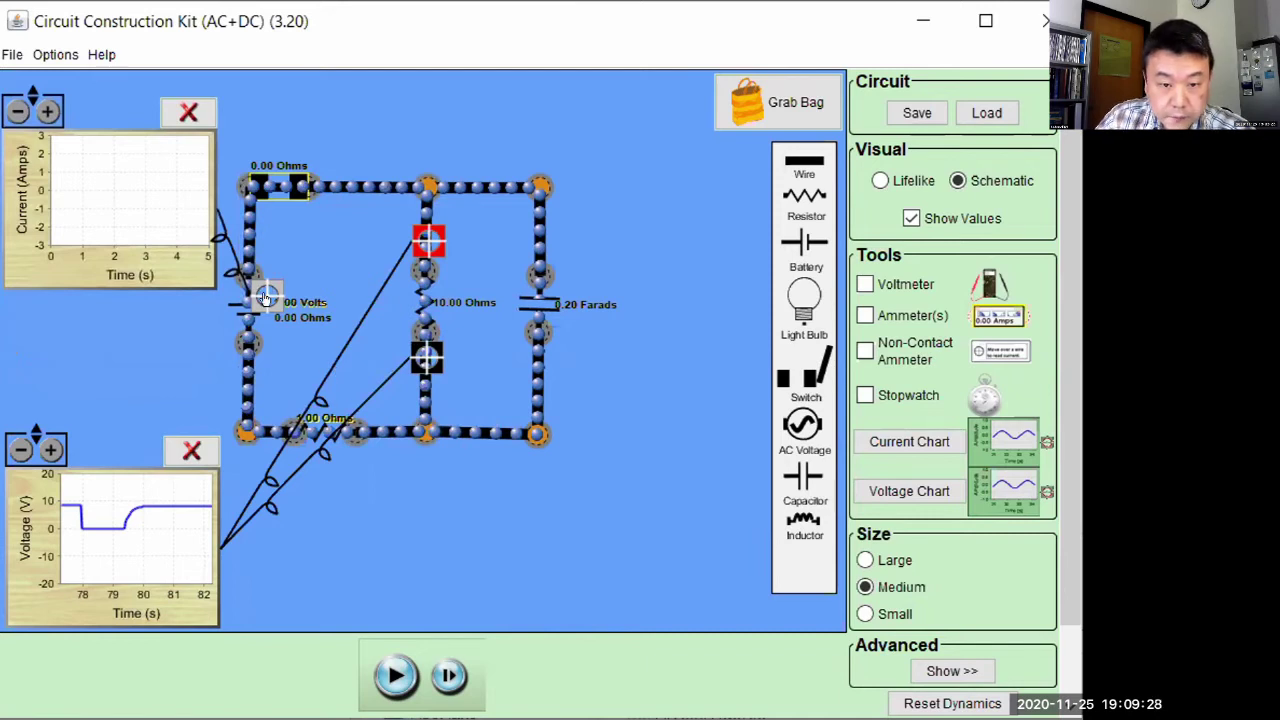
drag(265, 293, 422, 300)
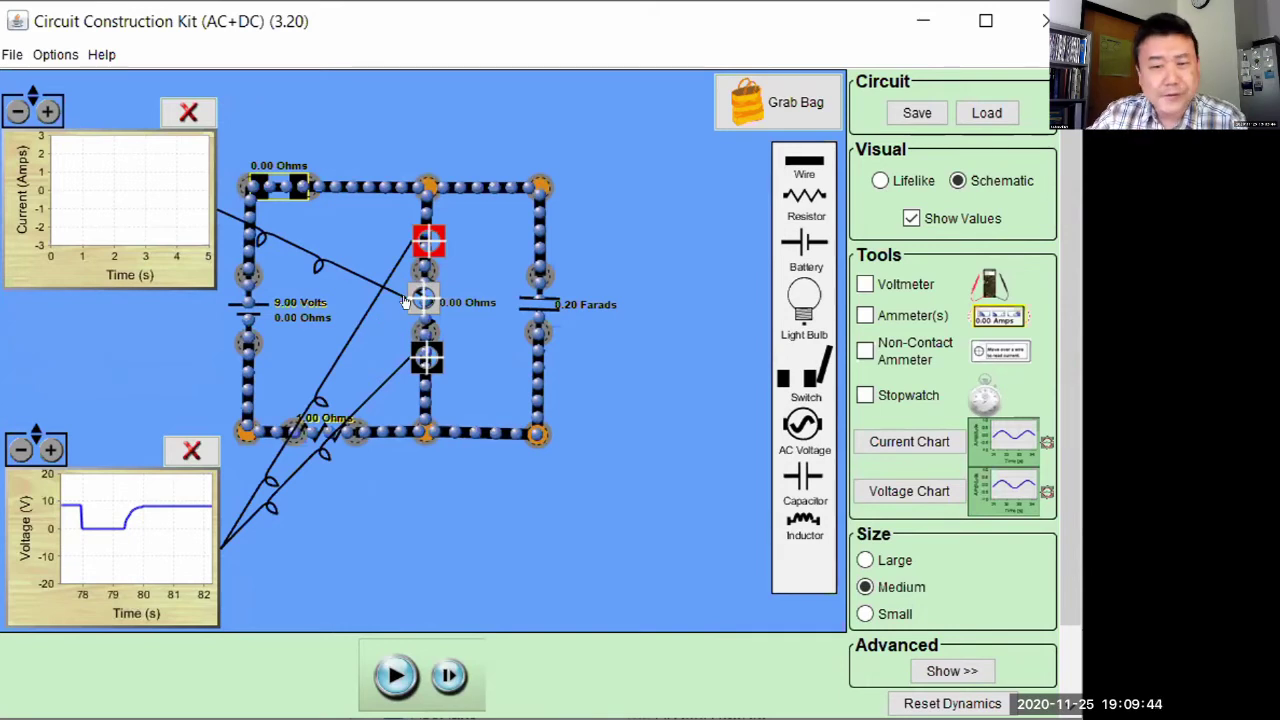
drag(424, 305, 425, 308)
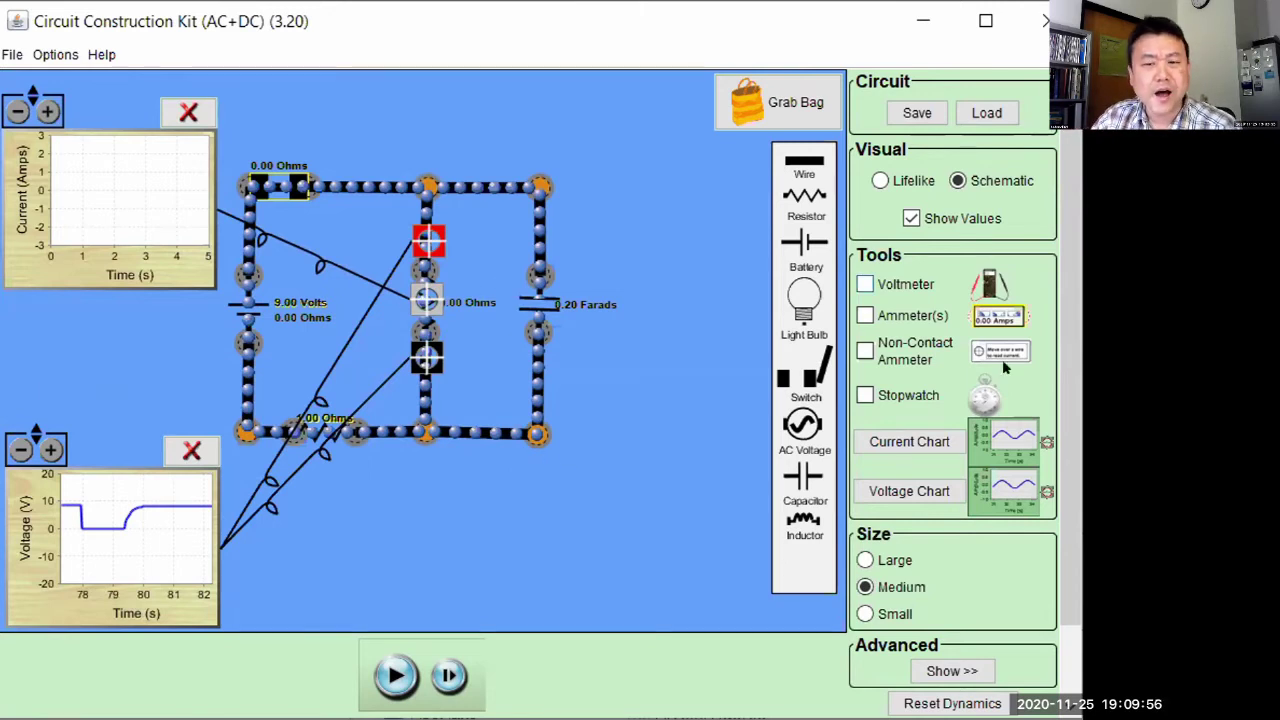
Add a second current chart below the capacitor branch and place its probe on the wire just above the capacitor.
click(910, 441)
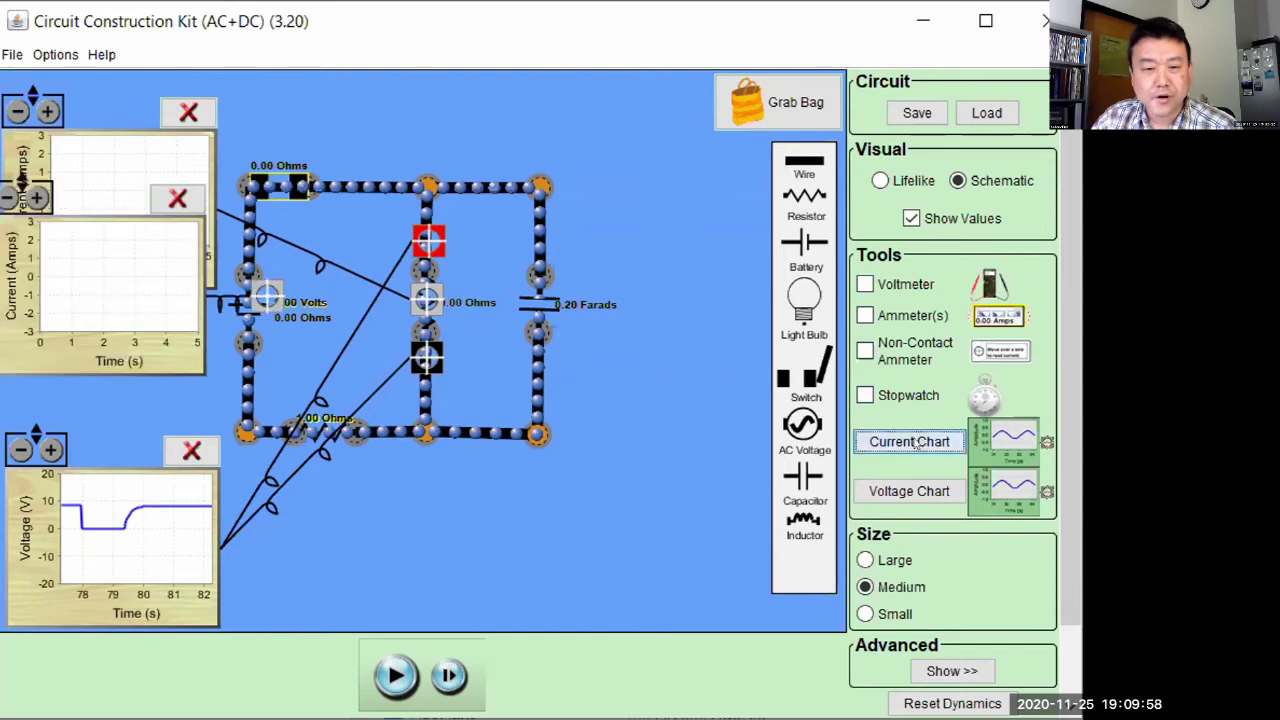
drag(110, 320, 553, 563)
drag(268, 298, 541, 252)
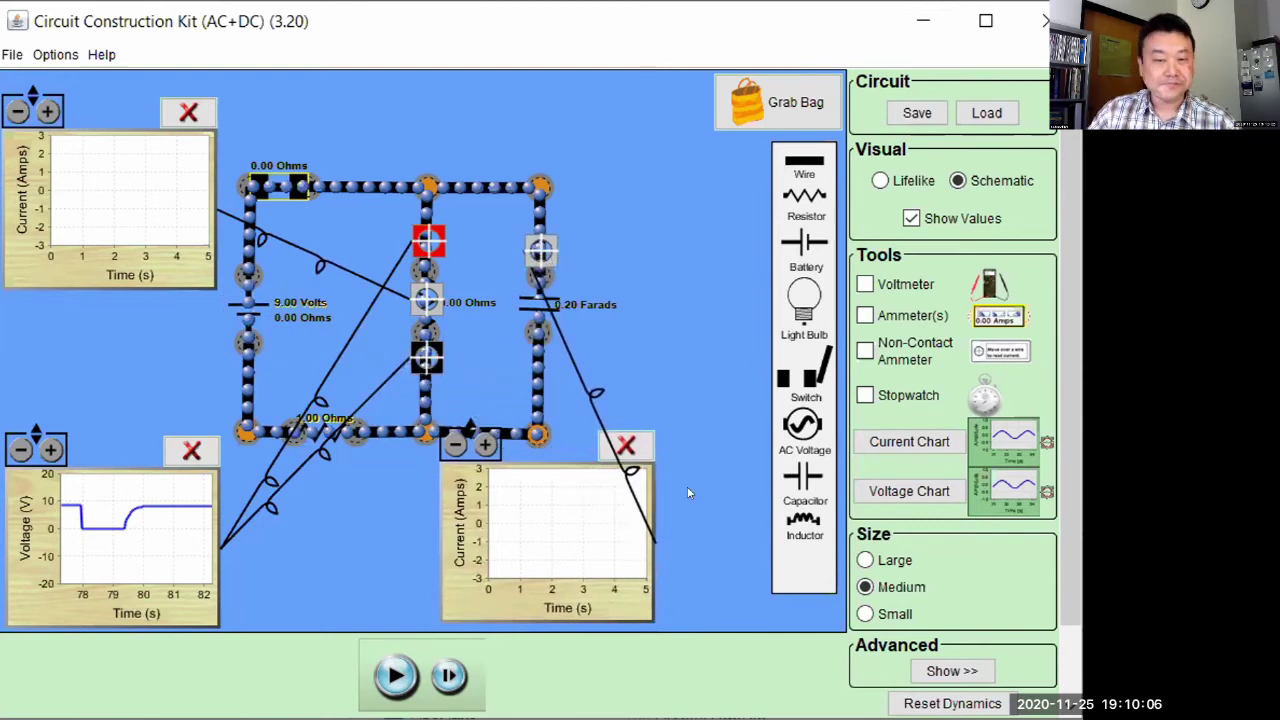
Reset the circuit dynamics, open the switch, and run the simulation briefly to record a baseline on all three charts.
click(952, 703)
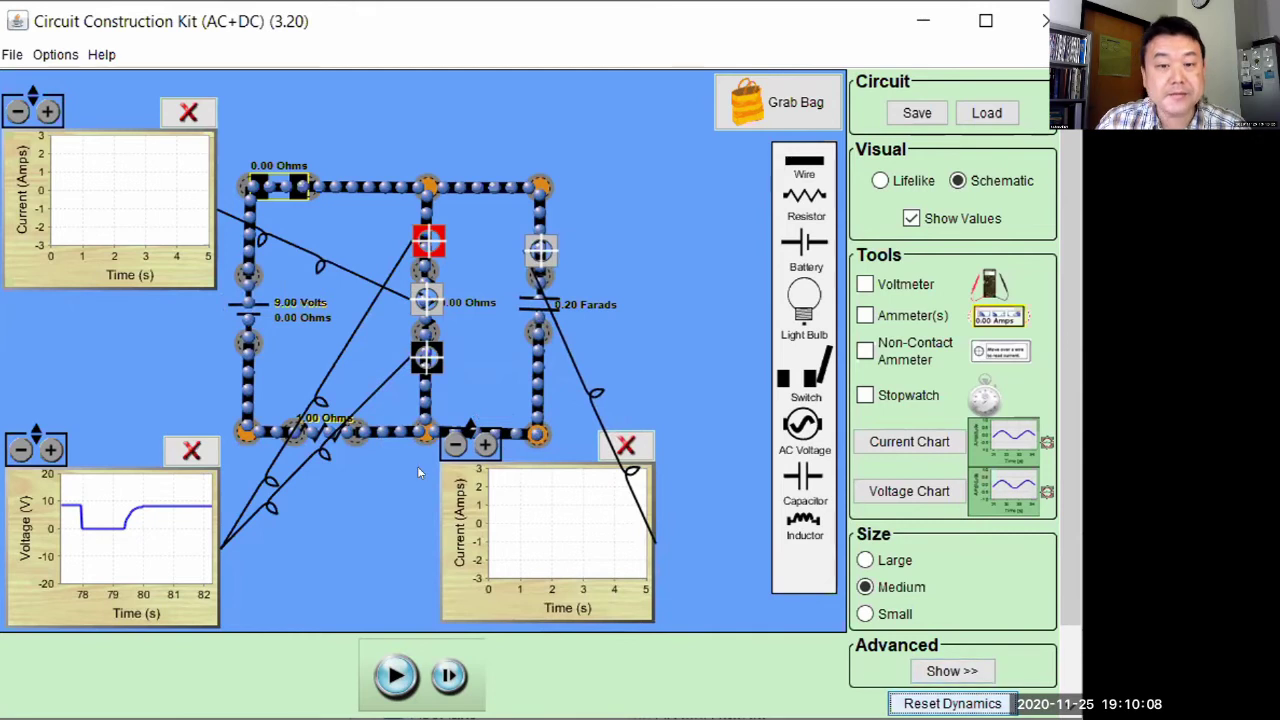
drag(267, 178, 330, 116)
click(397, 677)
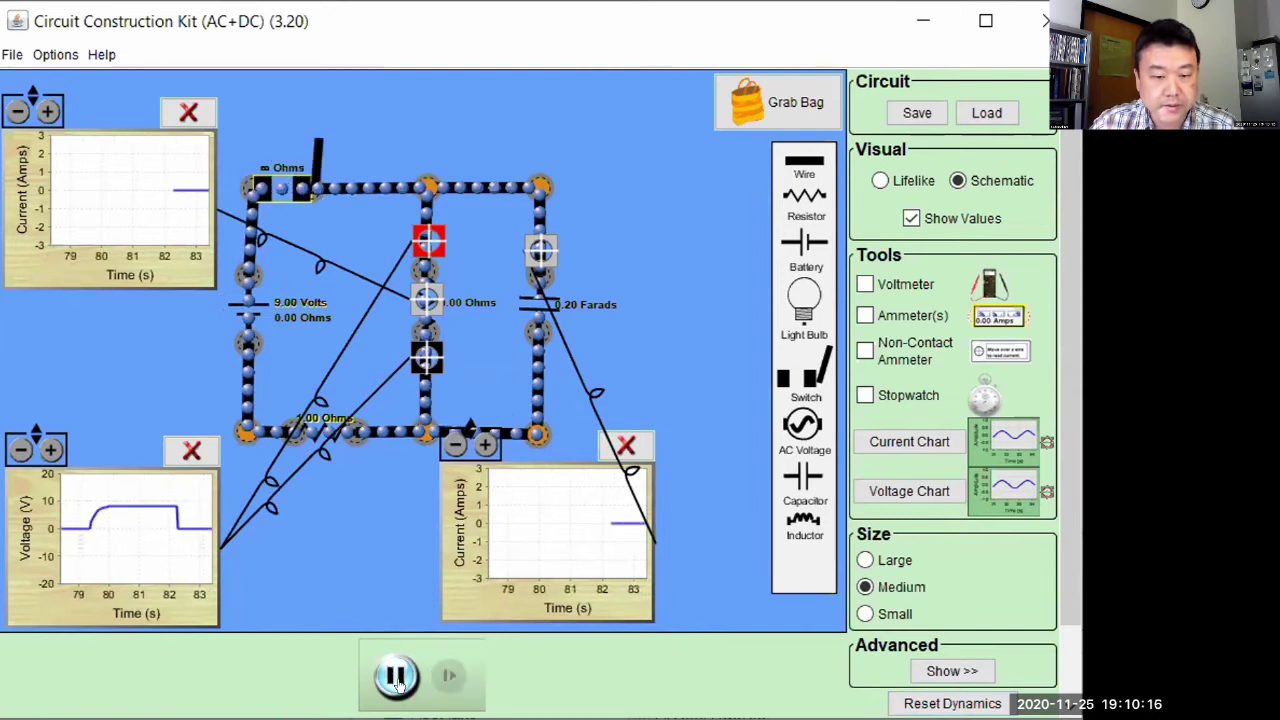
click(398, 668)
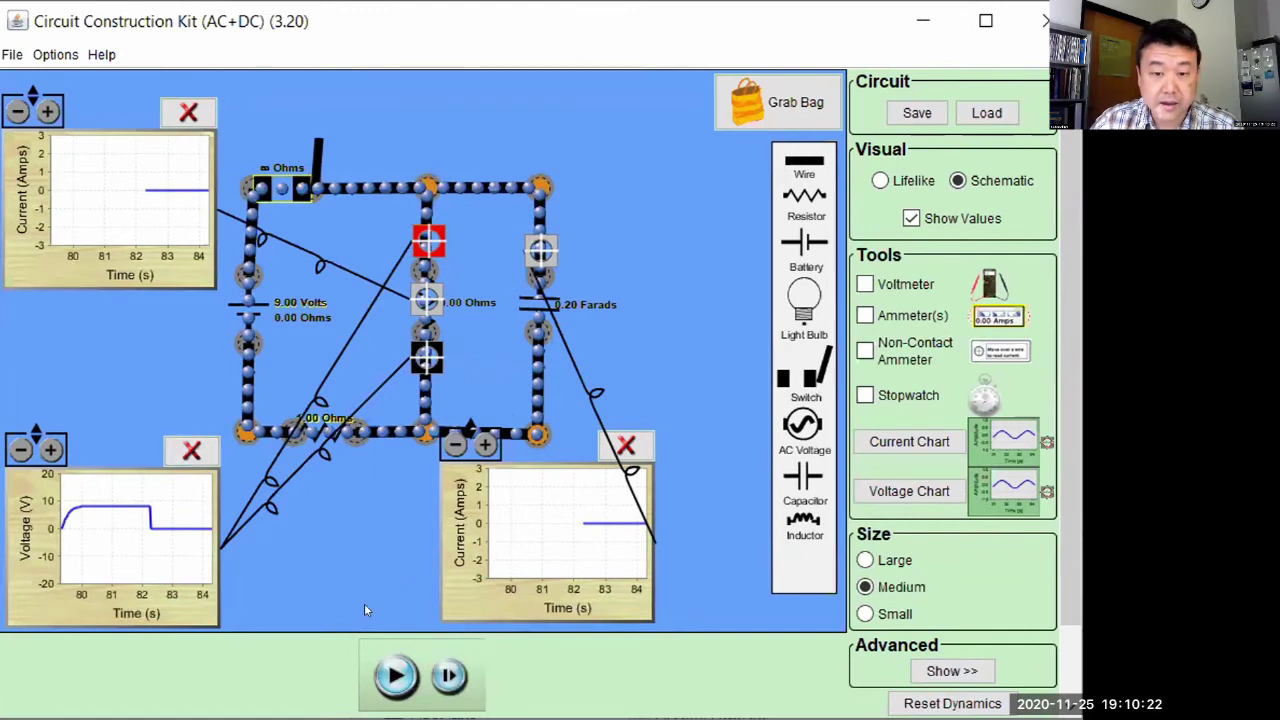
Close the switch and step the simulation frame by frame to trace the voltage and both branch currents while the capacitor charges.
click(313, 163)
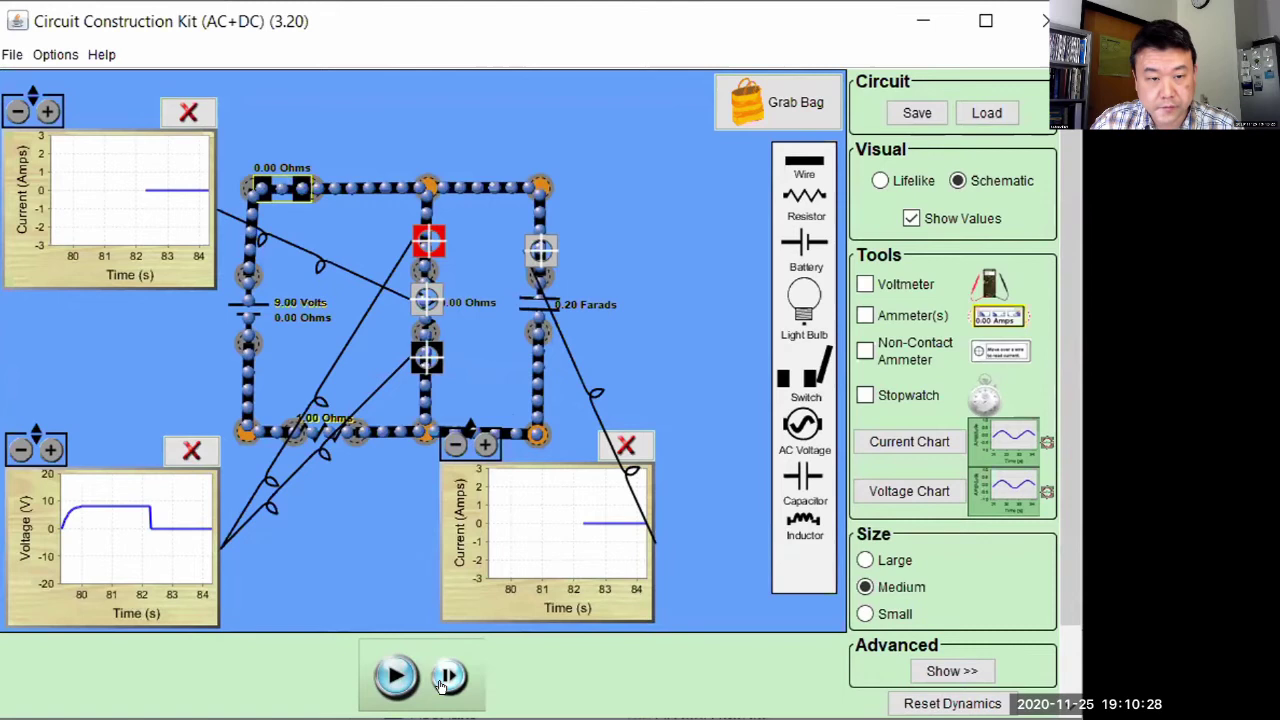
click(448, 677)
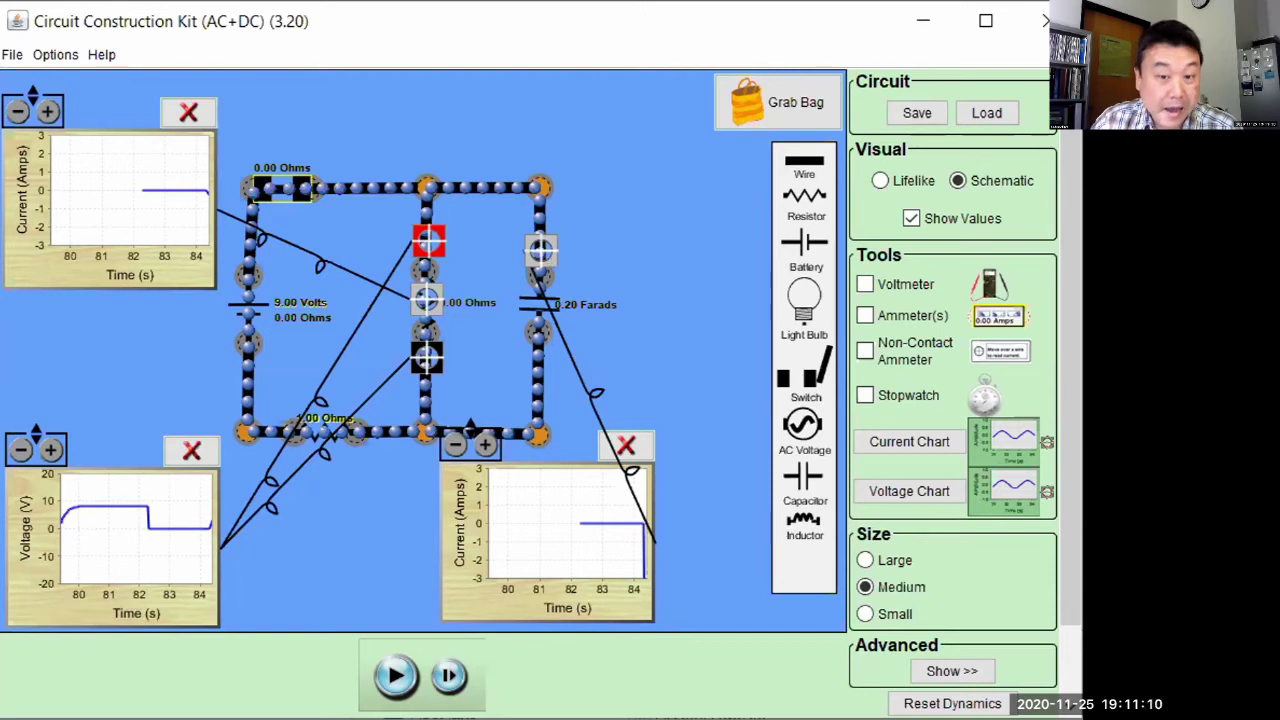
click(446, 672)
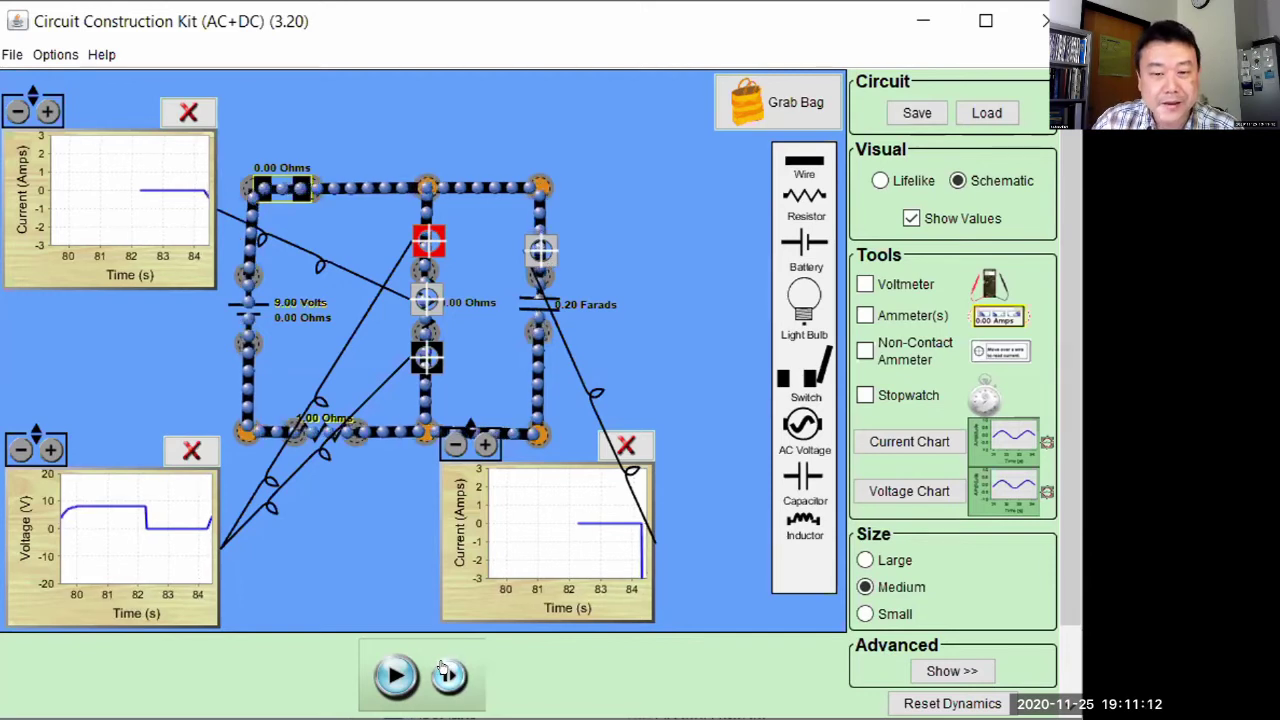
click(443, 668)
click(443, 668)
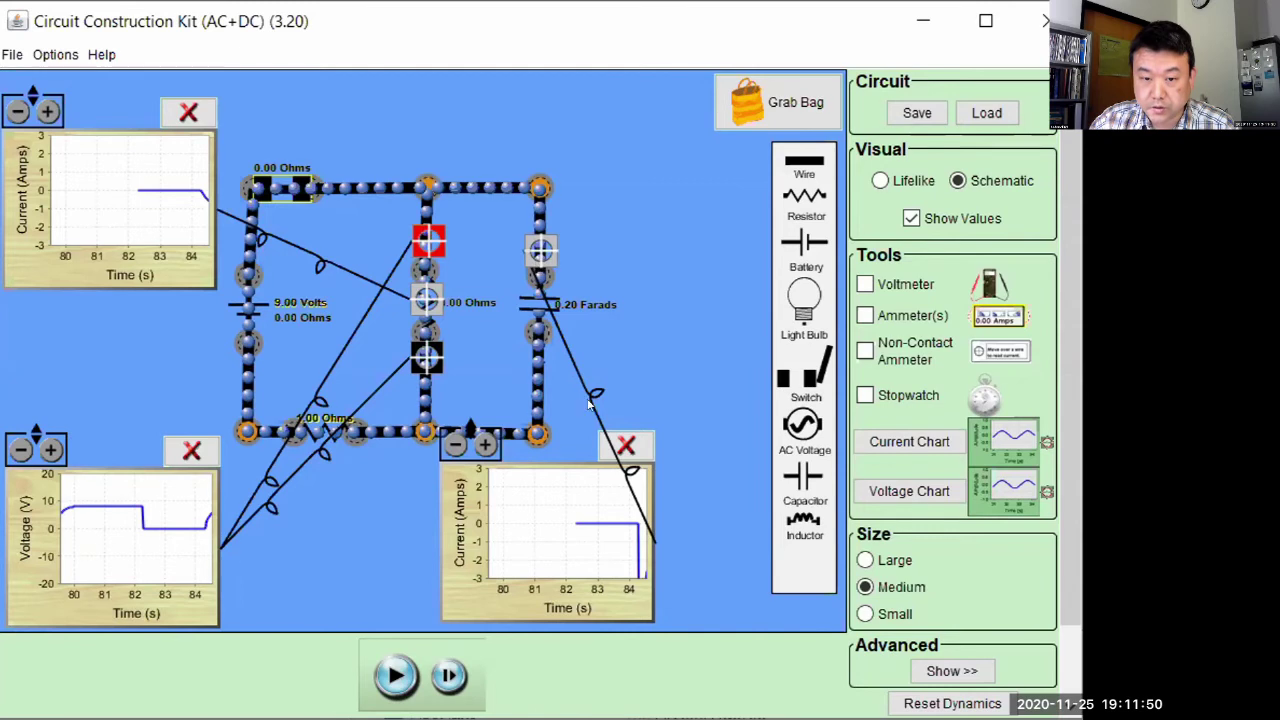
click(450, 673)
click(450, 673)
click(450, 673)
click(450, 673)
click(450, 673)
click(450, 673)
click(450, 673)
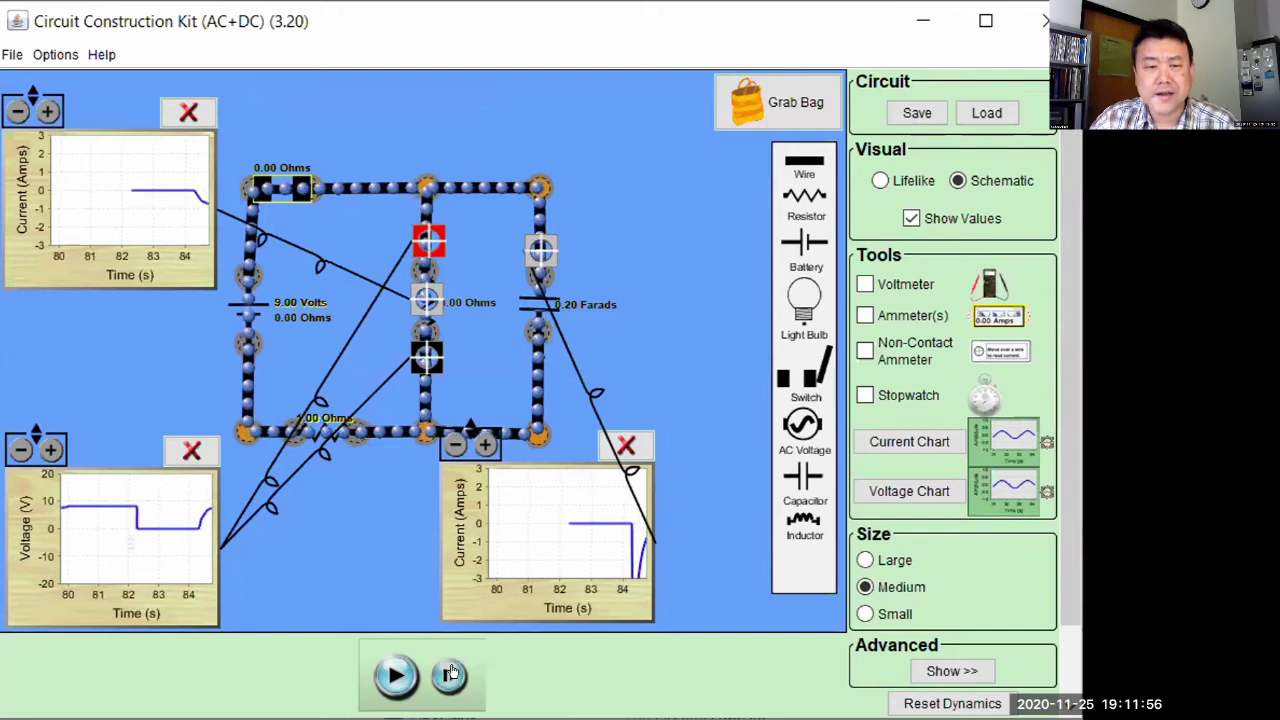
click(450, 673)
click(450, 673)
click(450, 673)
click(450, 673)
click(450, 673)
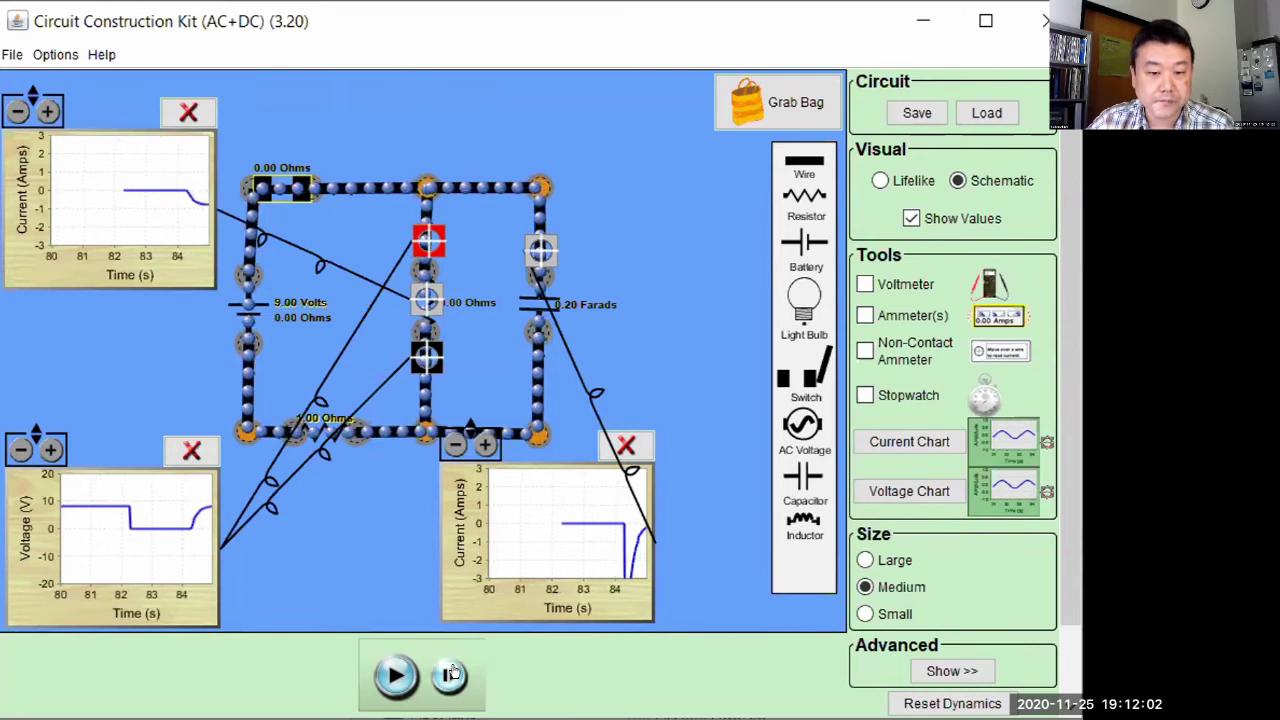
Run the simulation in two short bursts until the voltage and current curves level off, and pause it.
click(397, 672)
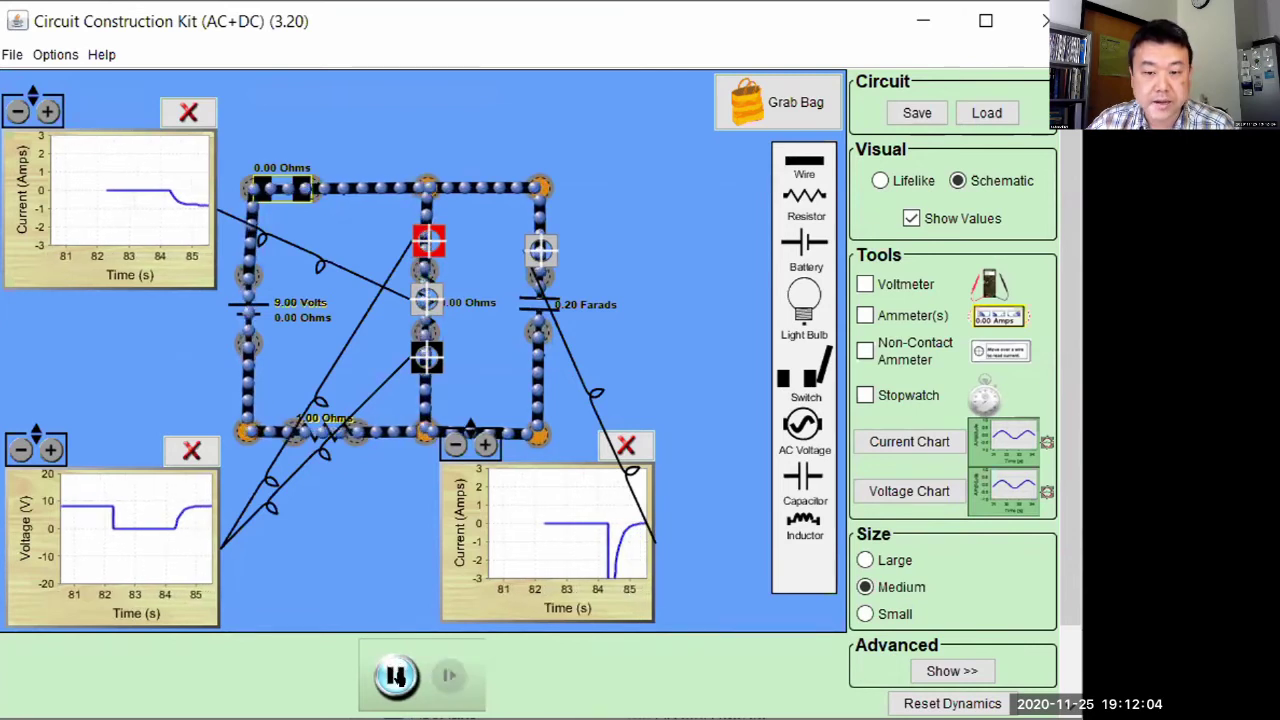
click(397, 675)
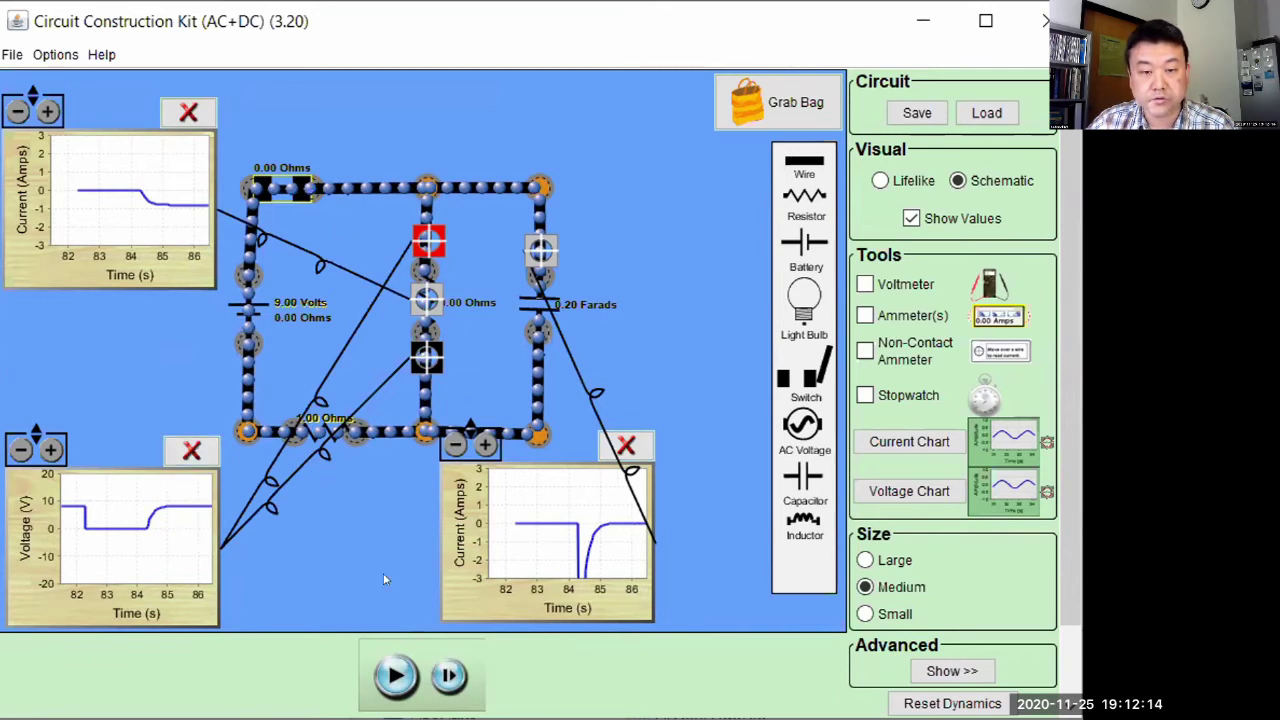
click(397, 673)
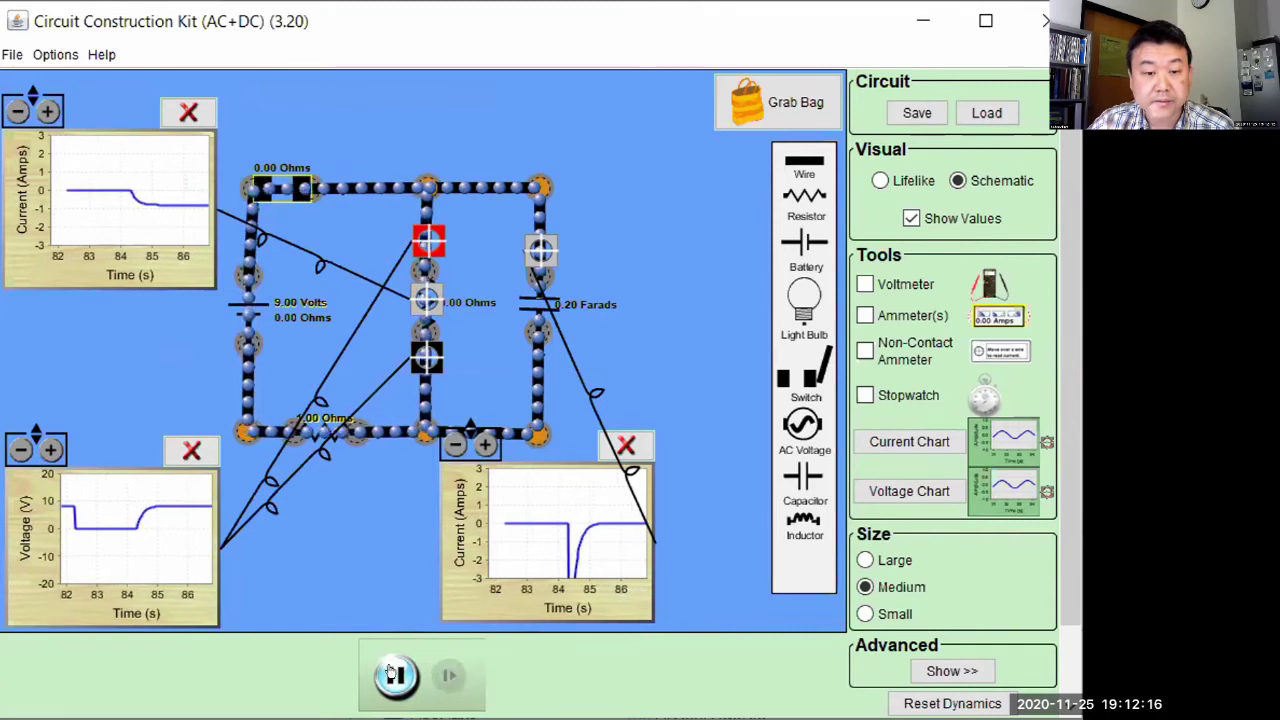
click(393, 673)
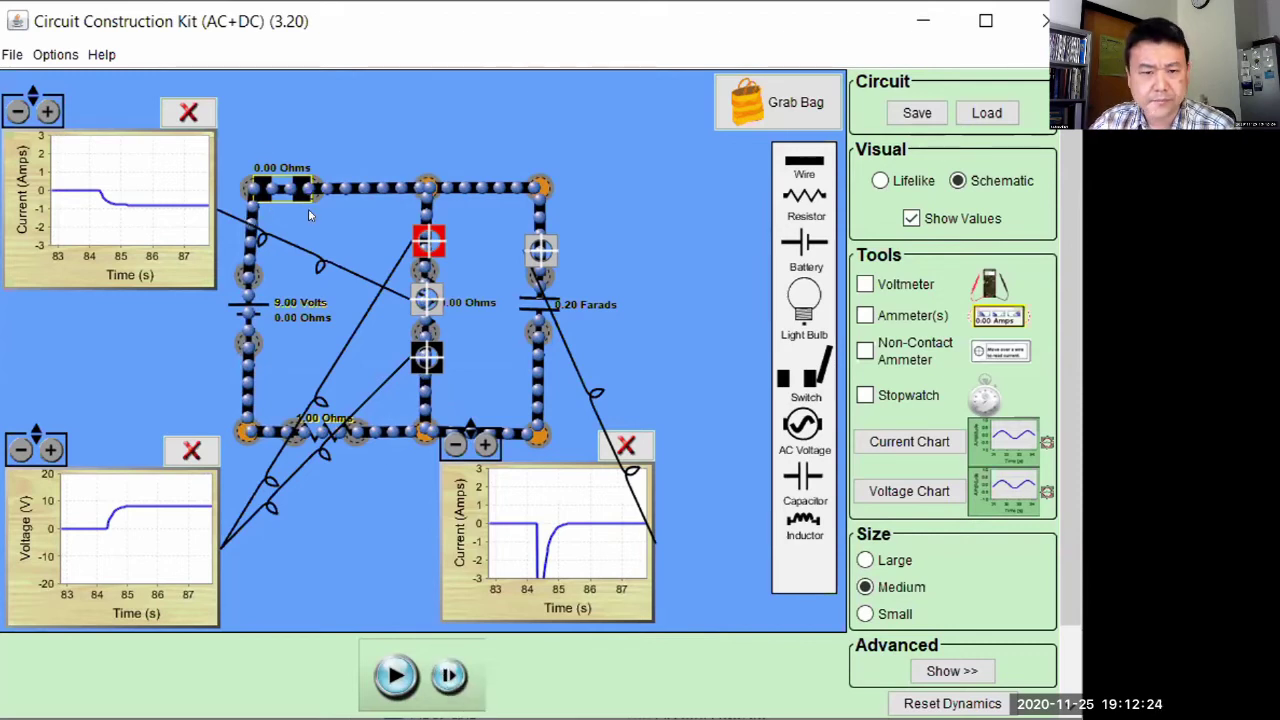
Open the switch and step the paused simulation forward several frames to trace the start of the capacitor's discharge.
drag(280, 190, 324, 118)
click(450, 677)
click(450, 677)
click(450, 677)
click(450, 677)
click(450, 677)
click(450, 678)
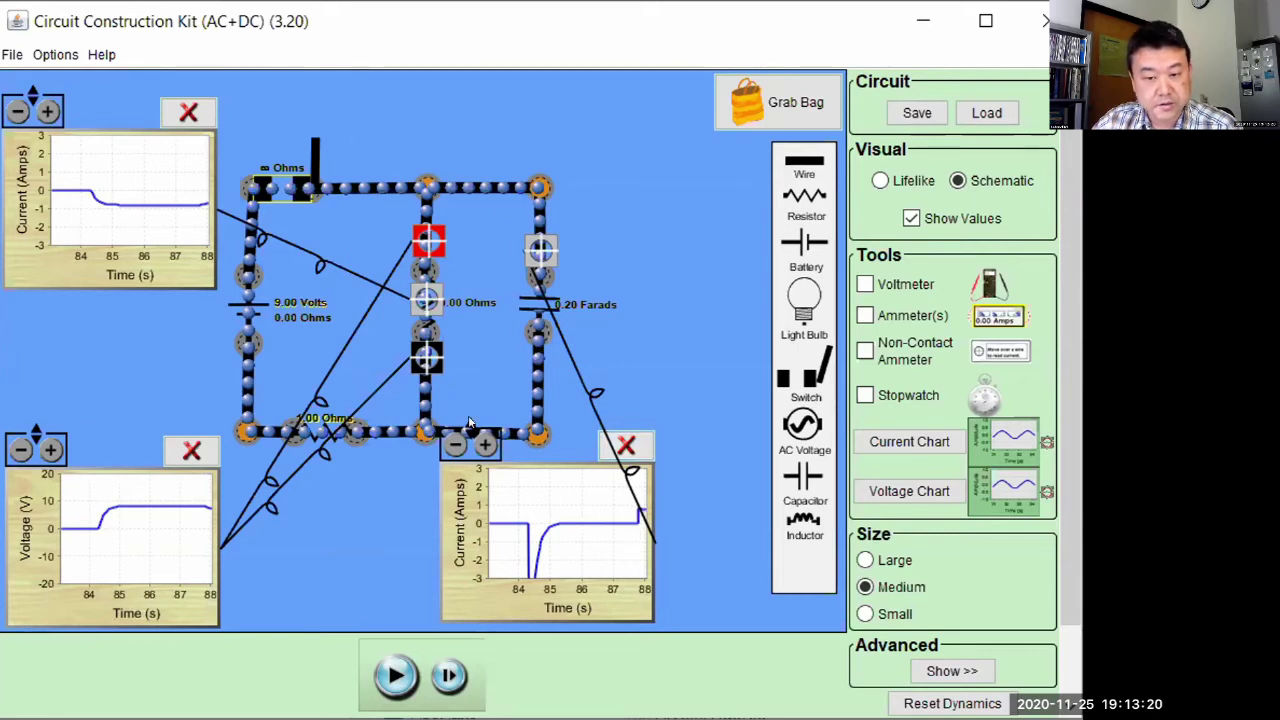
Step the simulation through several more frames, run it until the capacitor's discharge curves flatten out, and pause it.
click(450, 676)
click(450, 676)
click(450, 676)
click(450, 676)
click(450, 676)
click(450, 676)
click(450, 676)
click(396, 677)
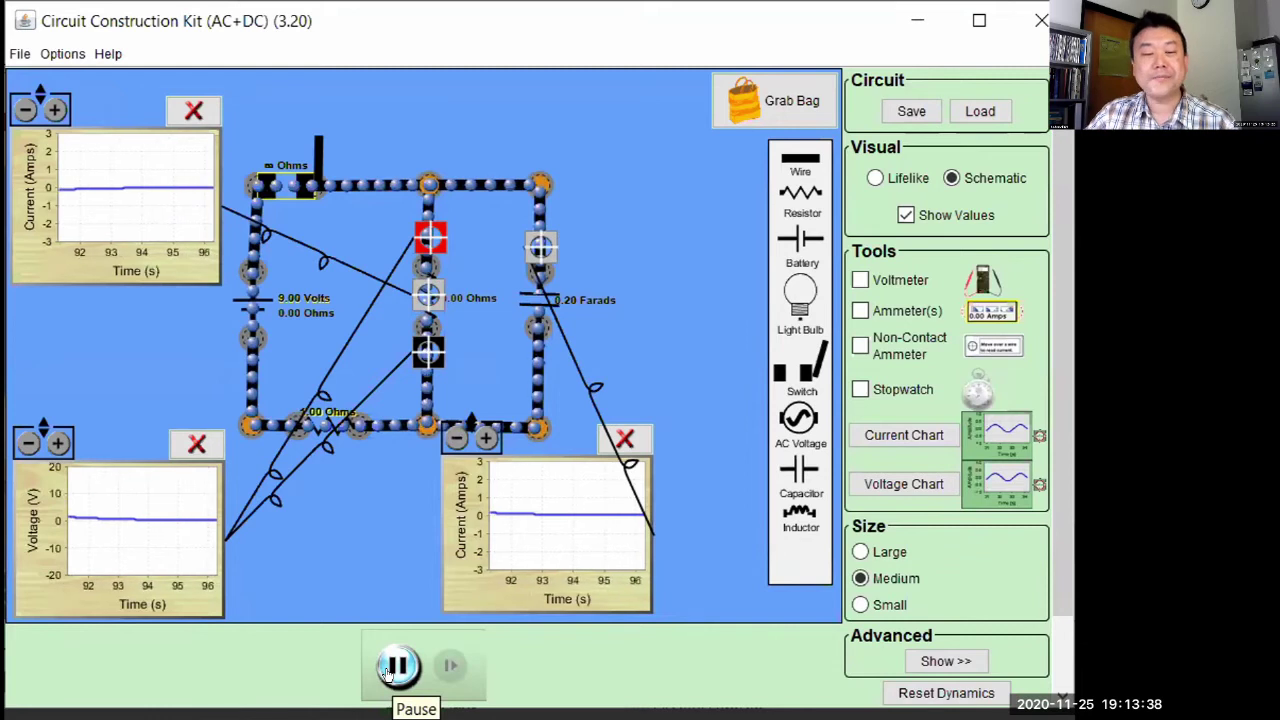
click(389, 670)
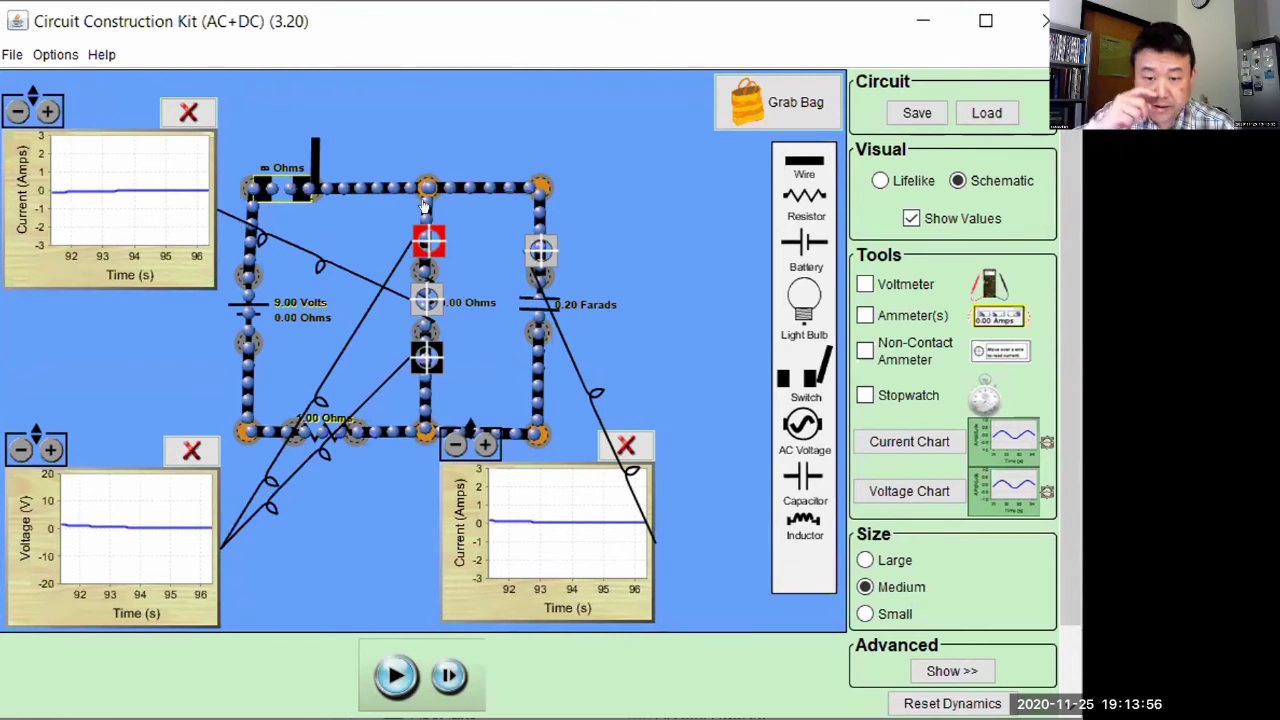
Replace the capacitor in the outer branch of the circuit with an inductor.
click(526, 301)
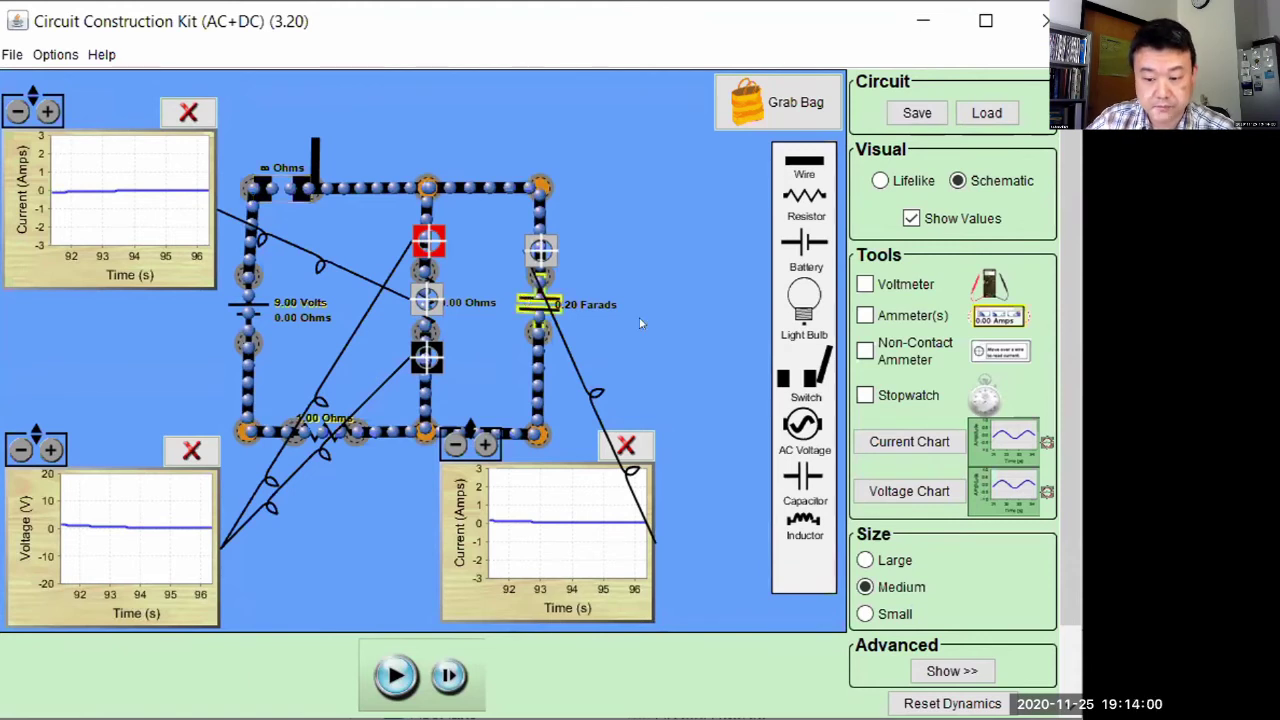
key(Delete)
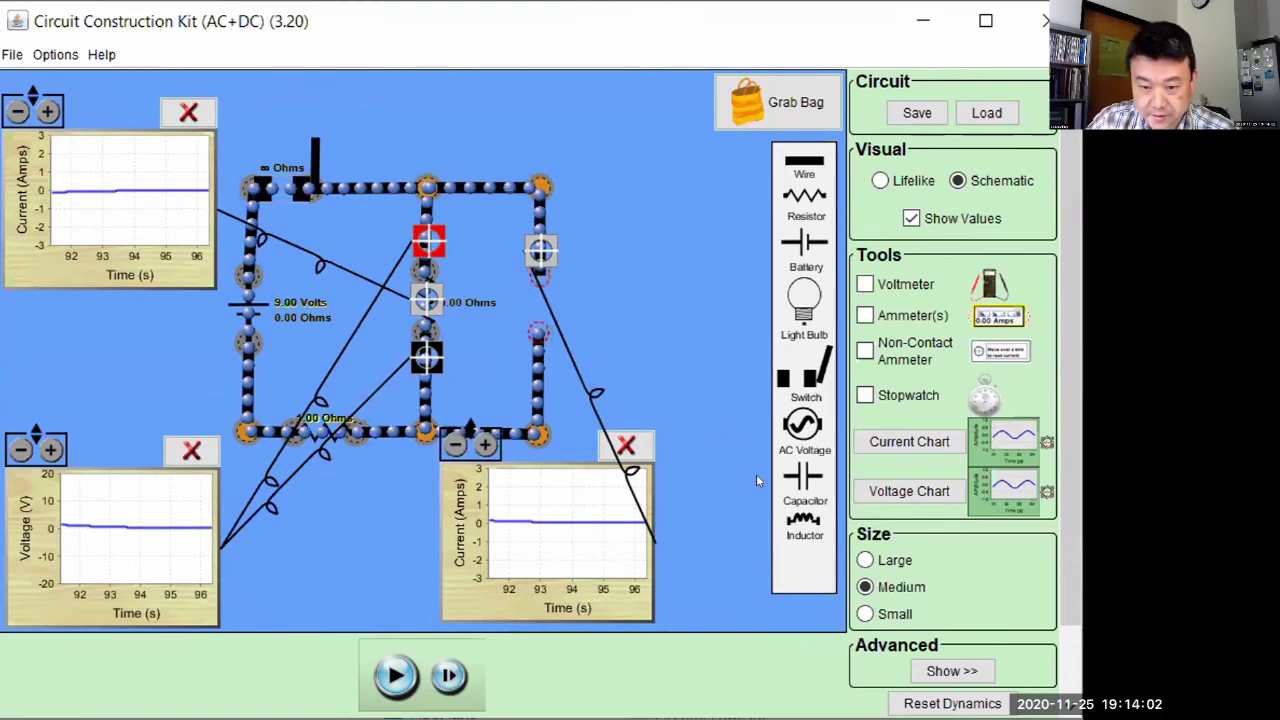
drag(804, 520, 553, 316)
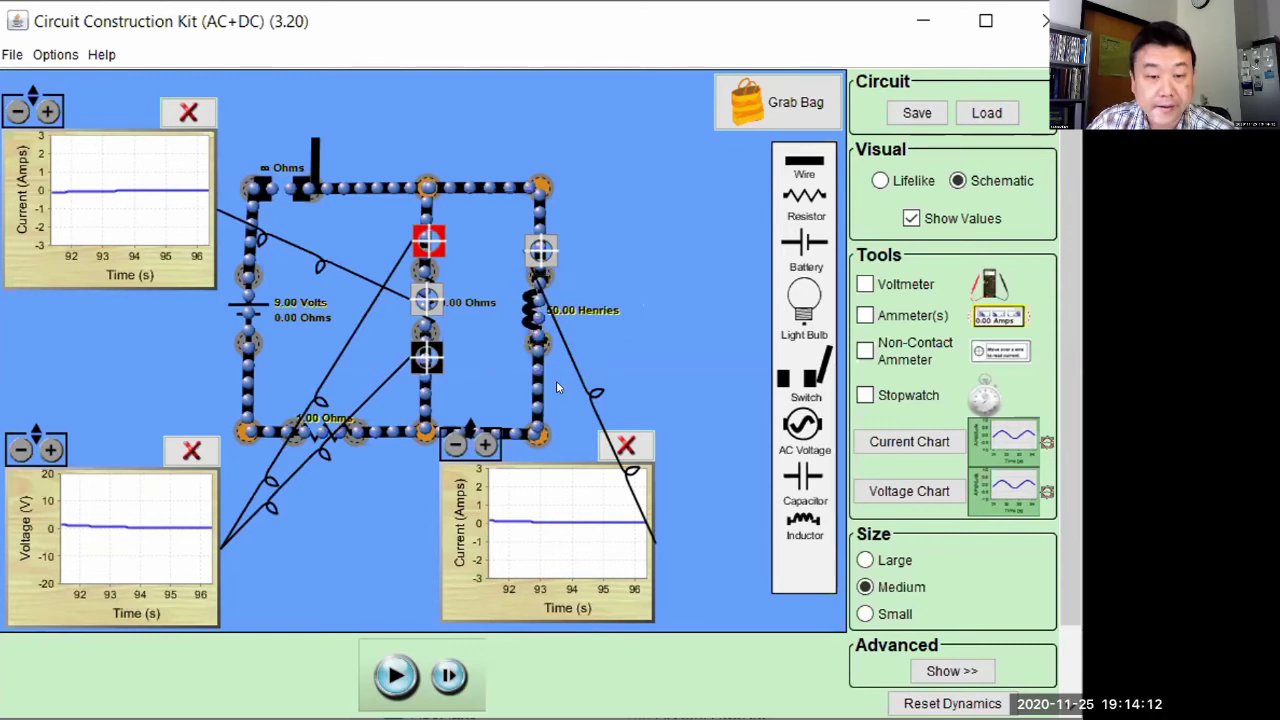
Reset the circuit dynamics and run the simulation briefly with the switch open to record a baseline on all three charts.
click(952, 703)
click(398, 680)
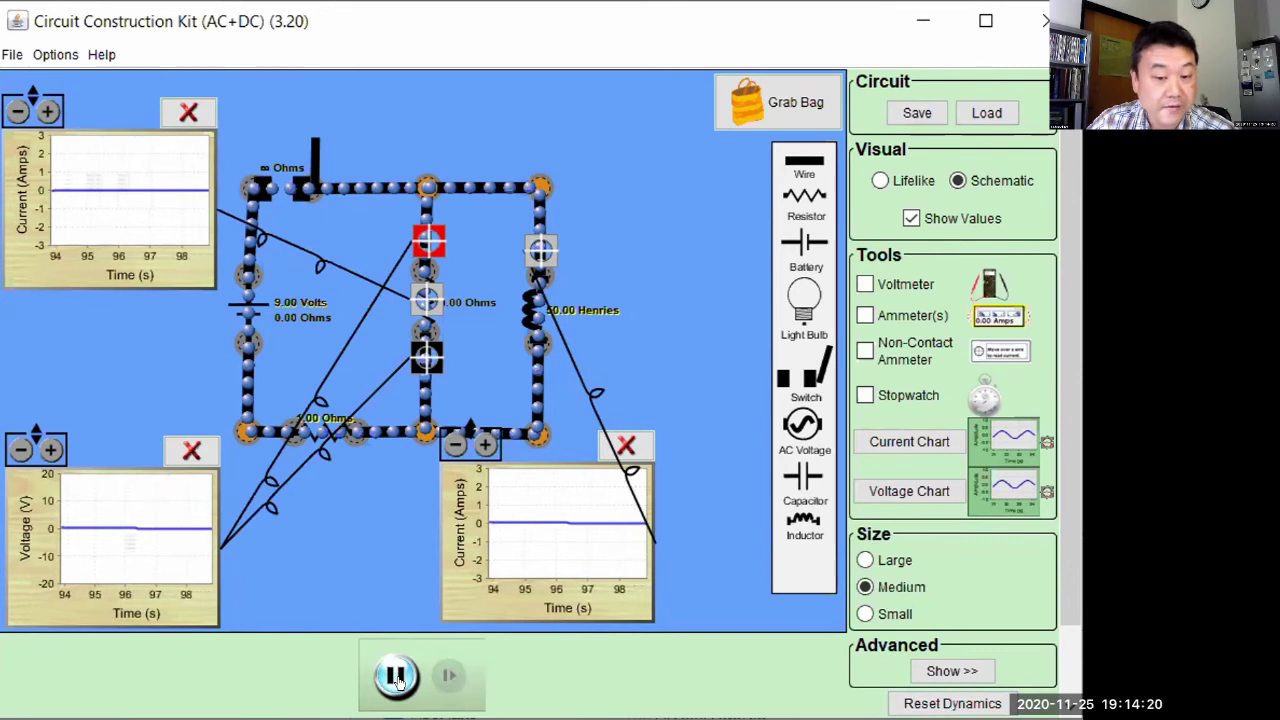
click(396, 677)
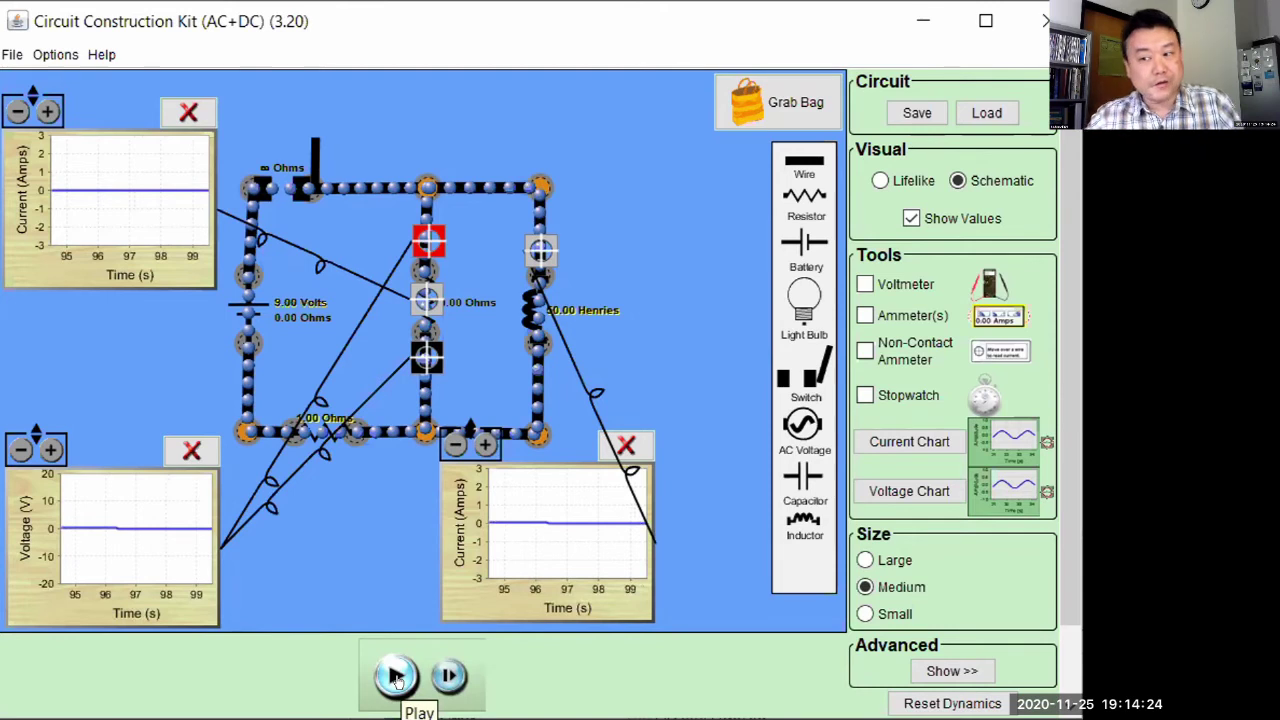
Close the switch, step the simulation a few frames, and run it briefly to trace the inductor circuit's initial response.
click(313, 152)
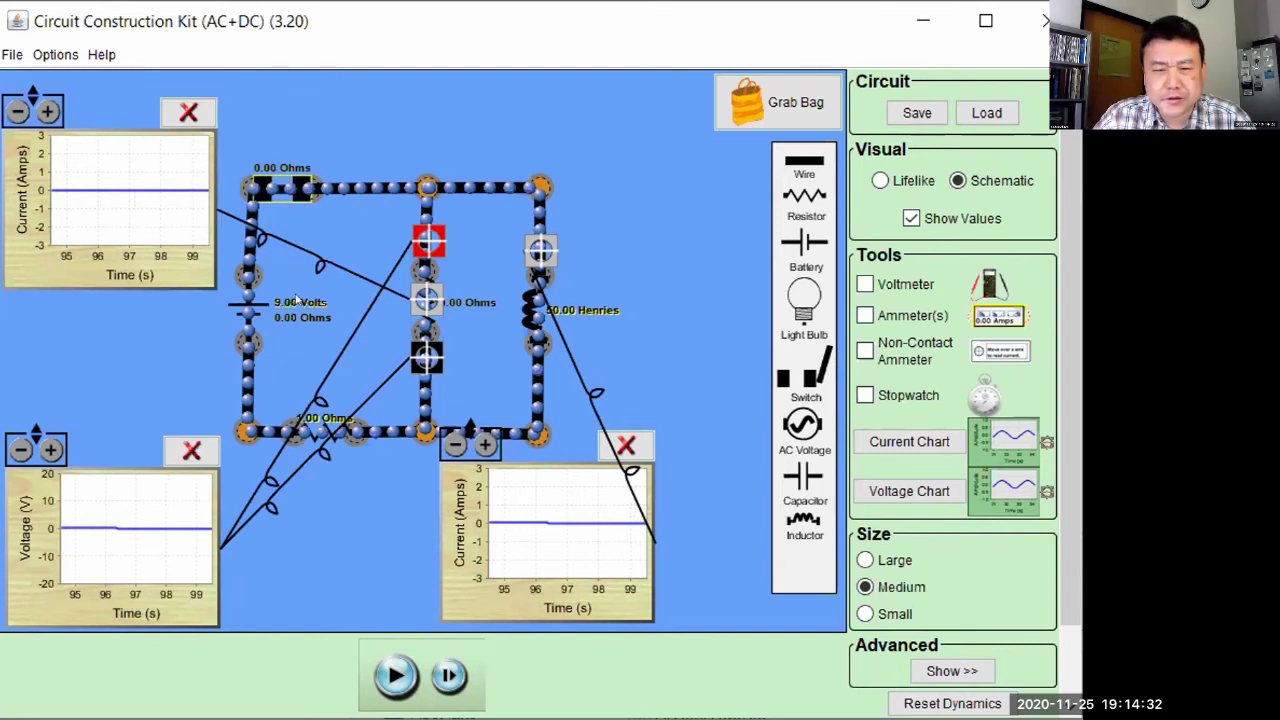
click(440, 670)
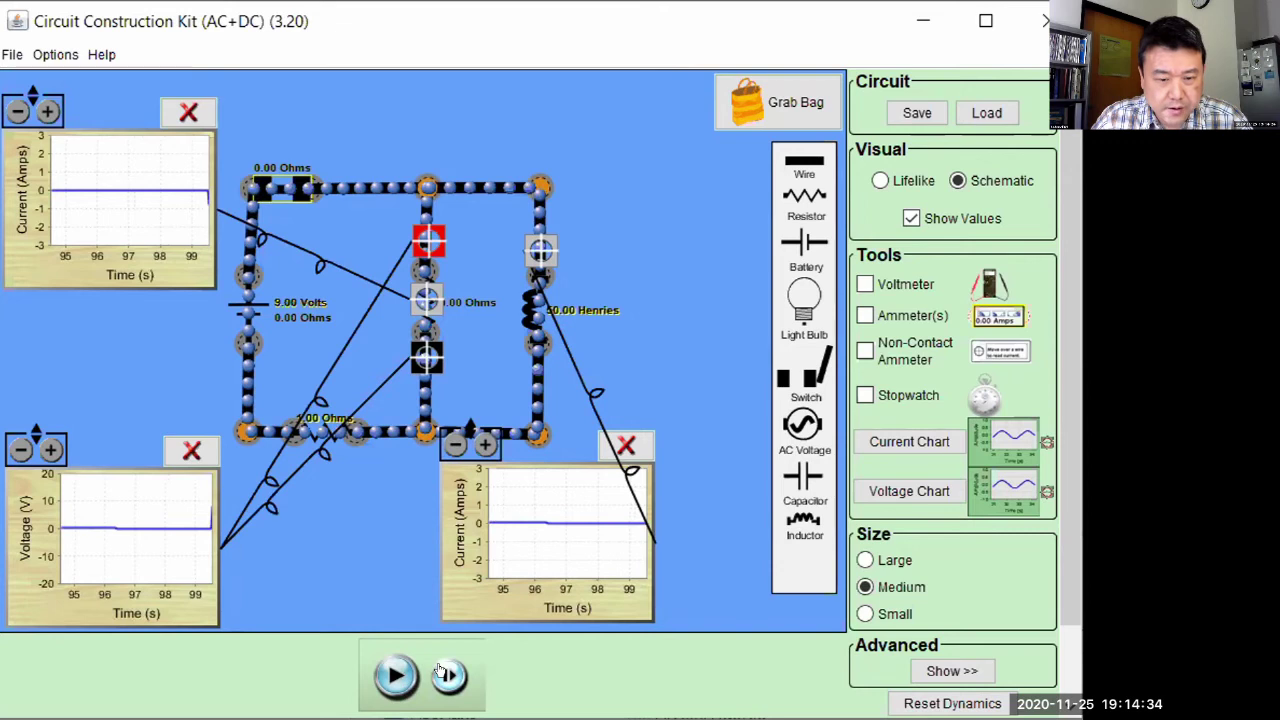
click(440, 670)
click(440, 670)
click(440, 670)
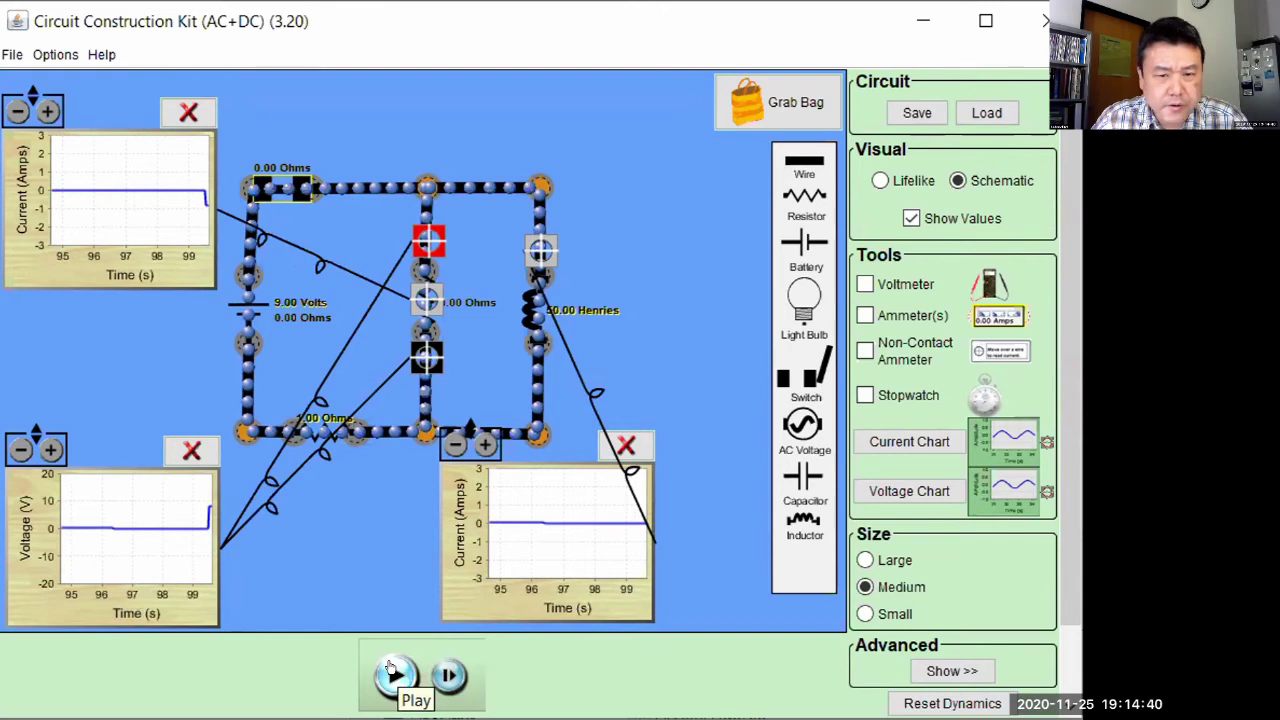
click(392, 672)
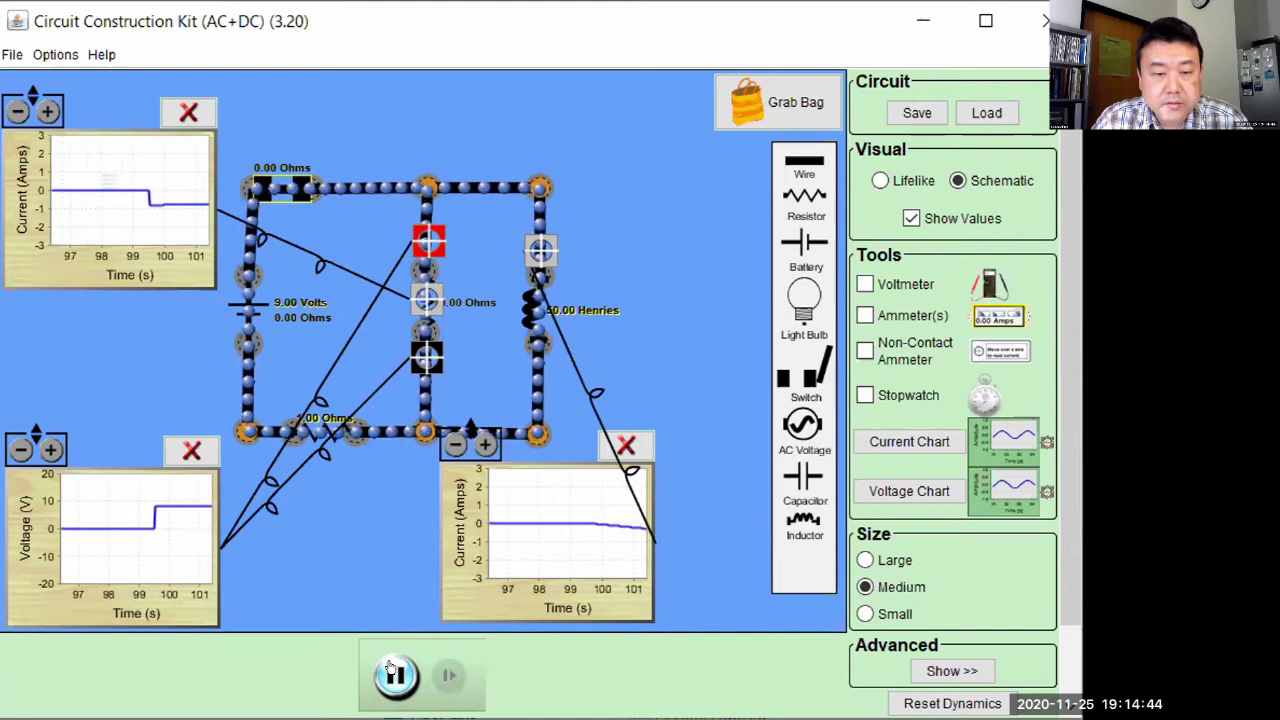
click(392, 672)
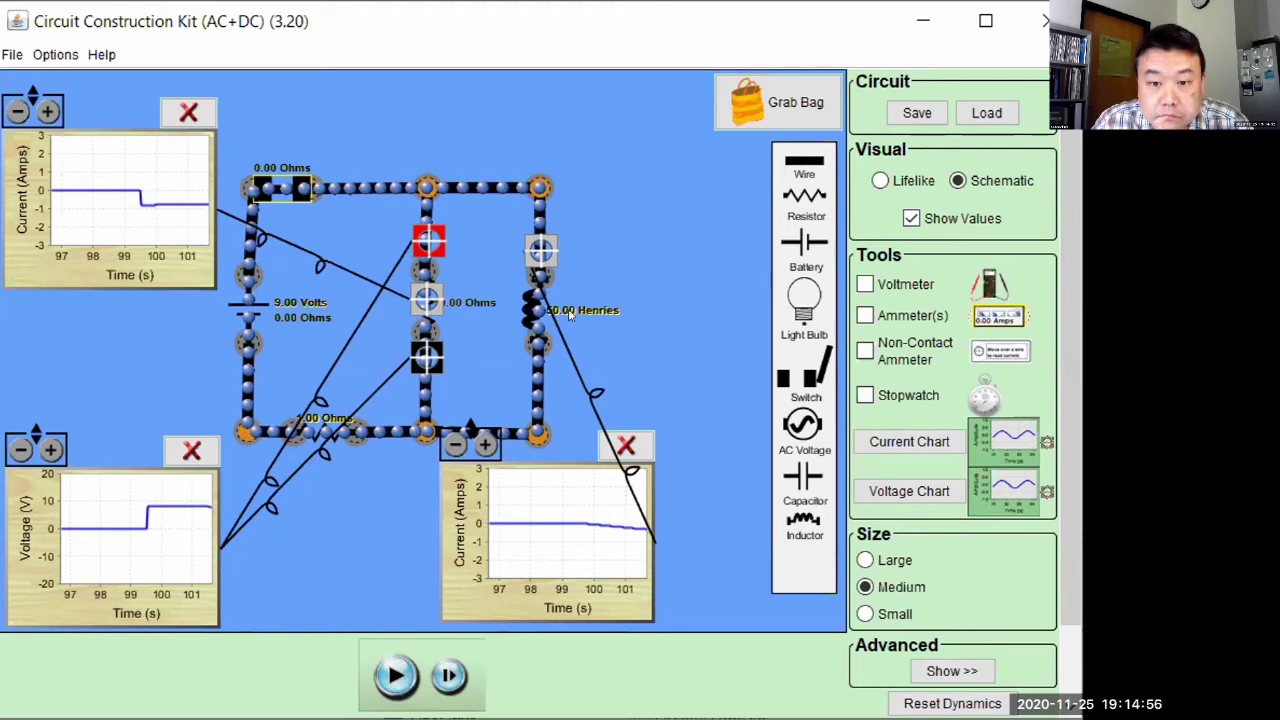
Set the inductor's inductance to 10 henries and display its value on the circuit.
right_click(534, 311)
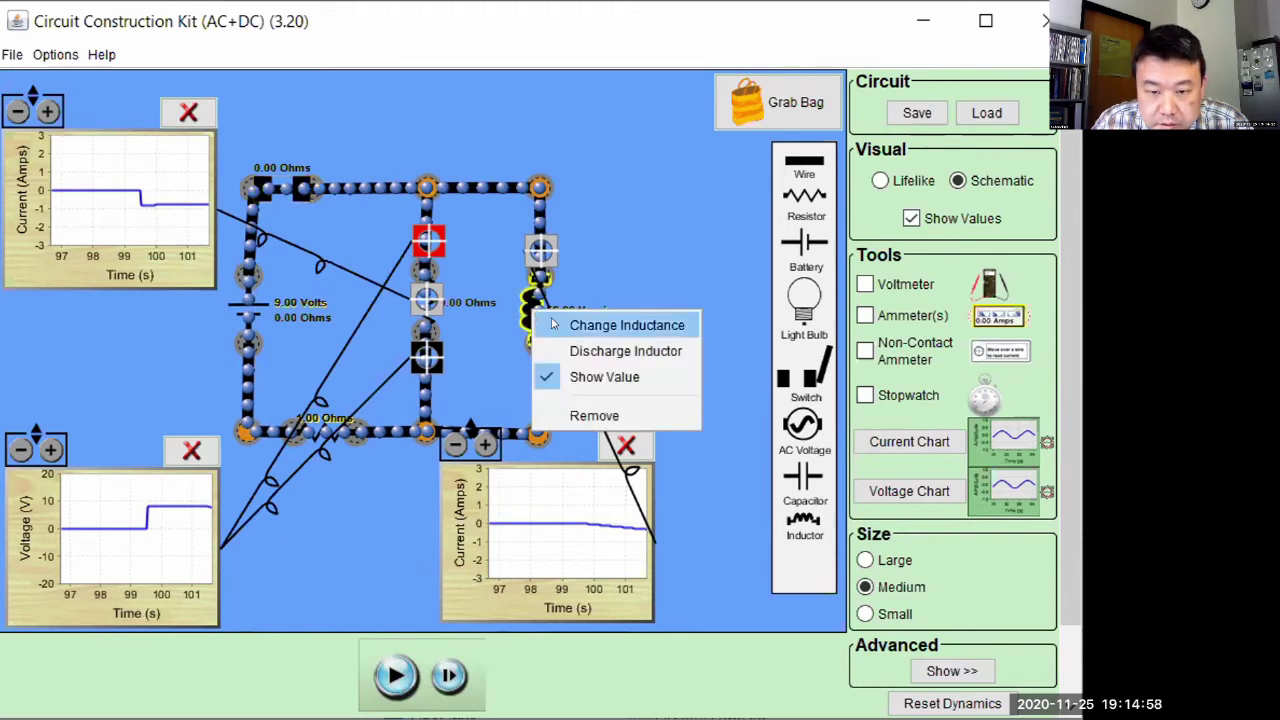
click(555, 324)
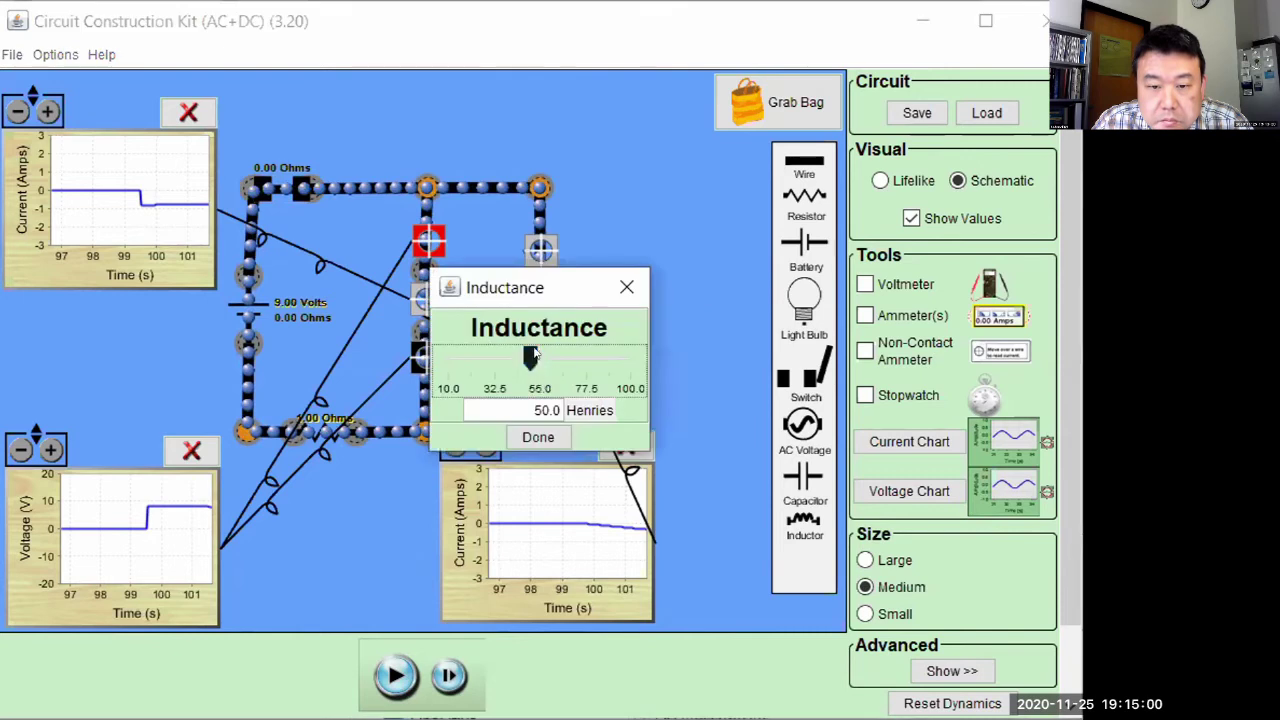
drag(520, 355, 395, 358)
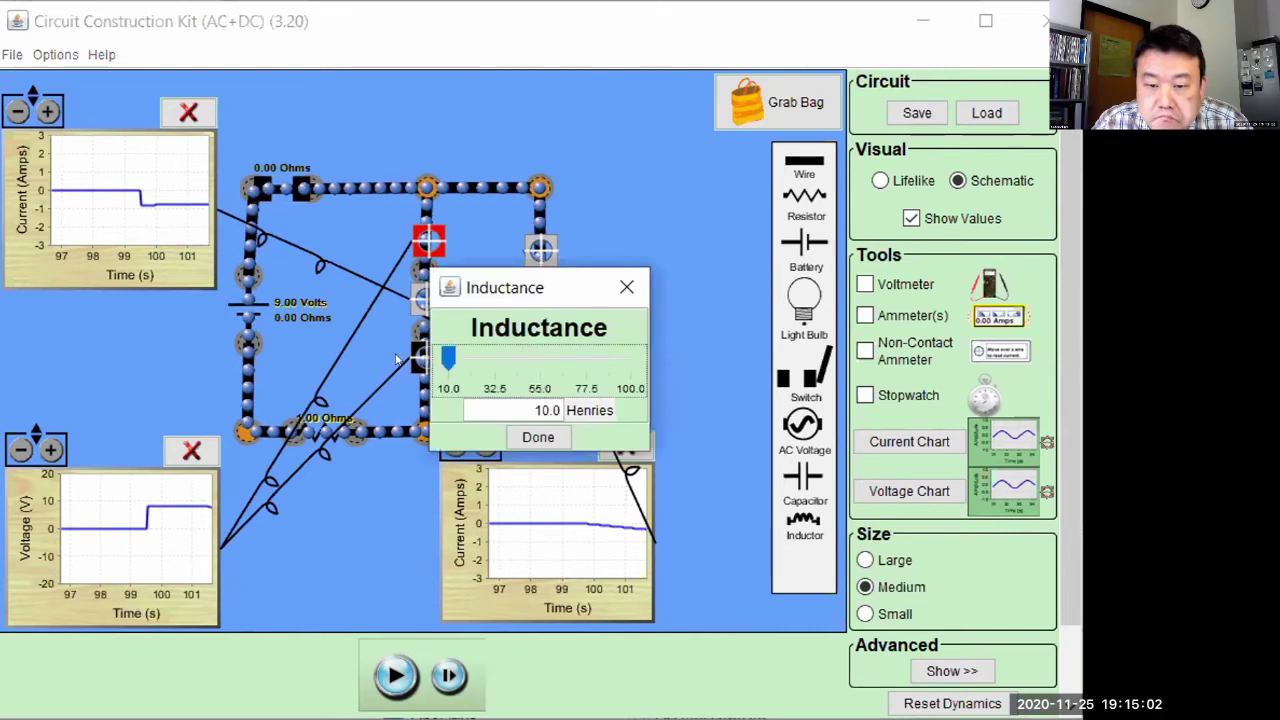
click(526, 438)
right_click(516, 313)
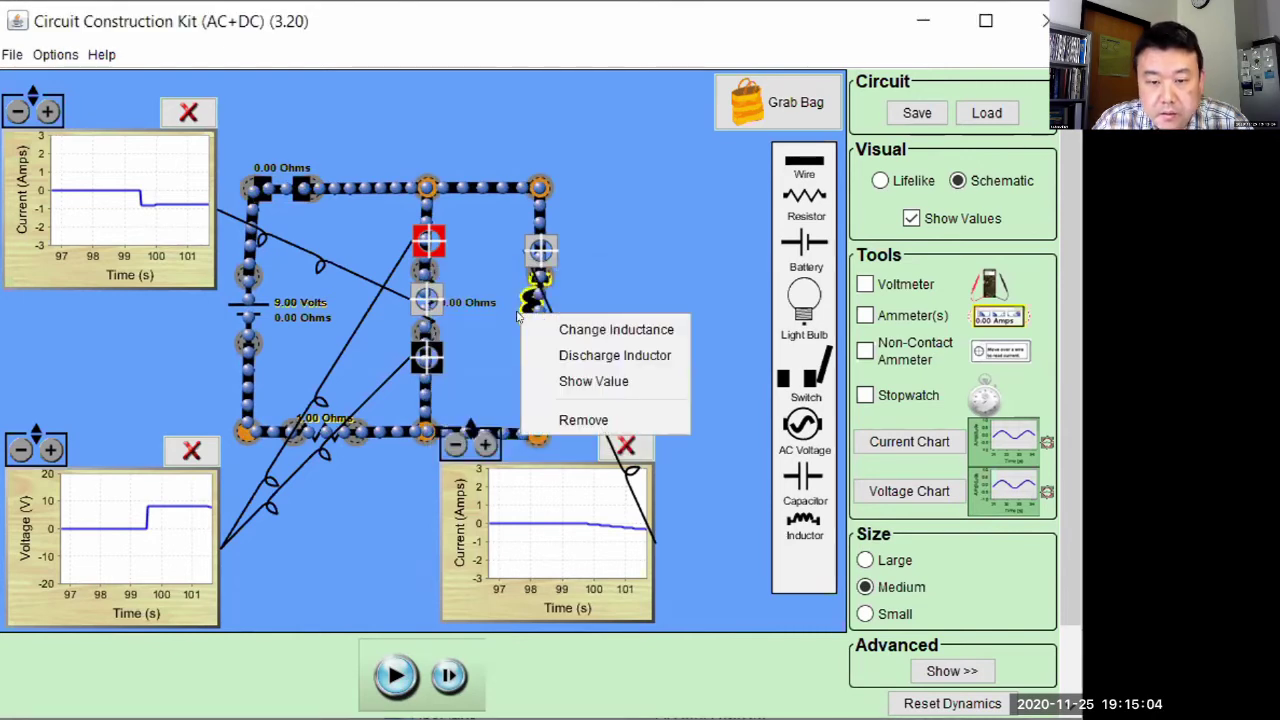
click(566, 386)
Reset the circuit dynamics, open the switch, and run the simulation briefly to chart a new baseline.
click(924, 702)
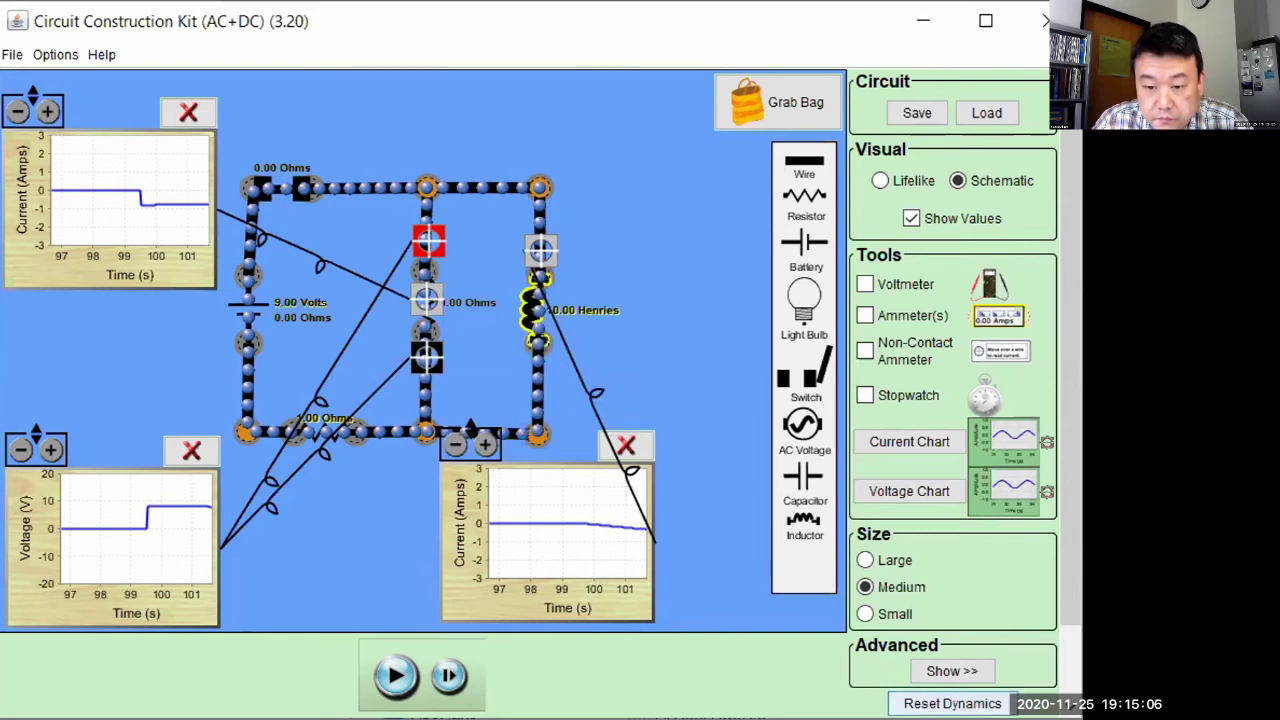
click(300, 189)
click(403, 669)
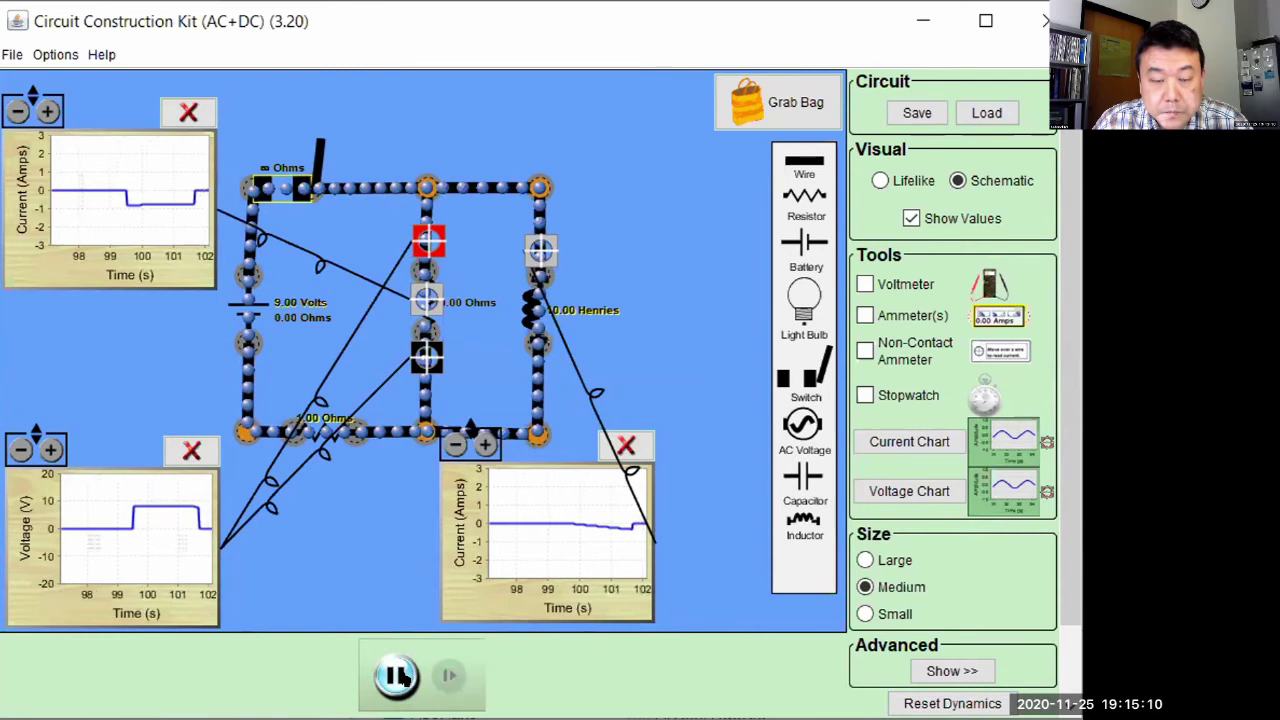
click(396, 676)
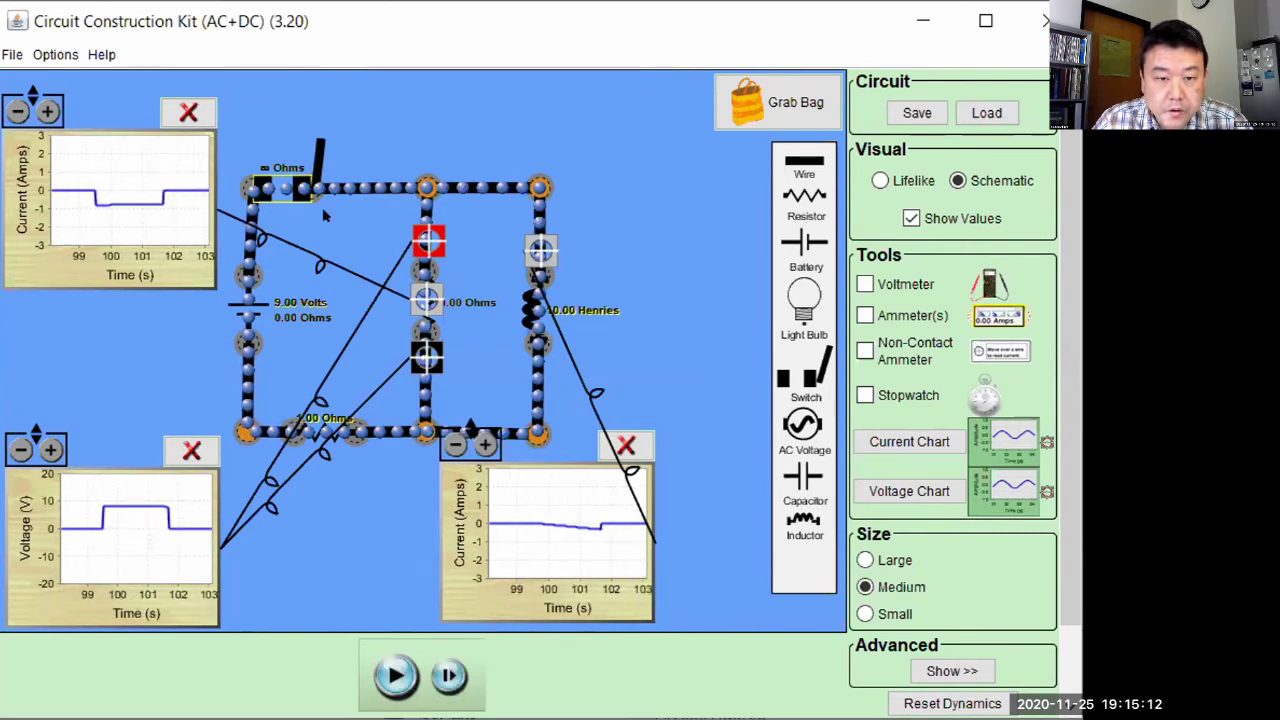
Close the switch and step the simulation frame by frame to trace the start of the response with the 10-henry inductor.
click(313, 150)
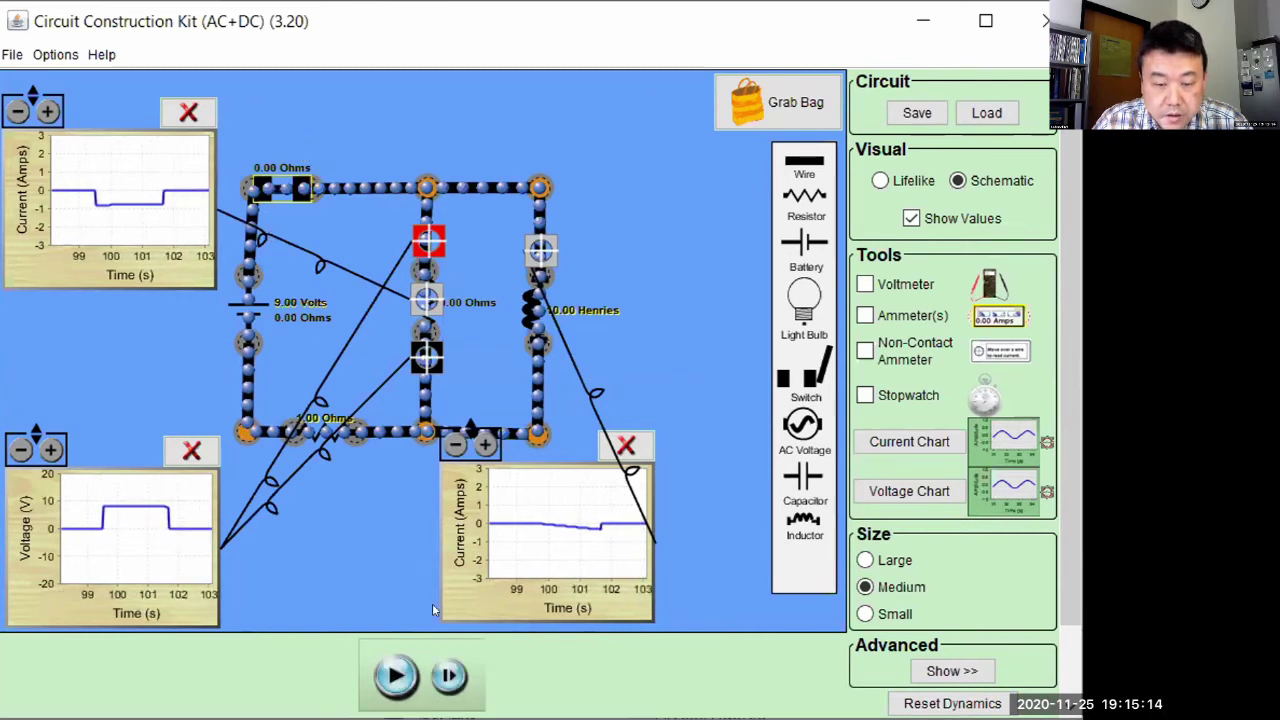
click(450, 677)
click(450, 677)
click(450, 677)
click(450, 677)
click(450, 677)
click(450, 677)
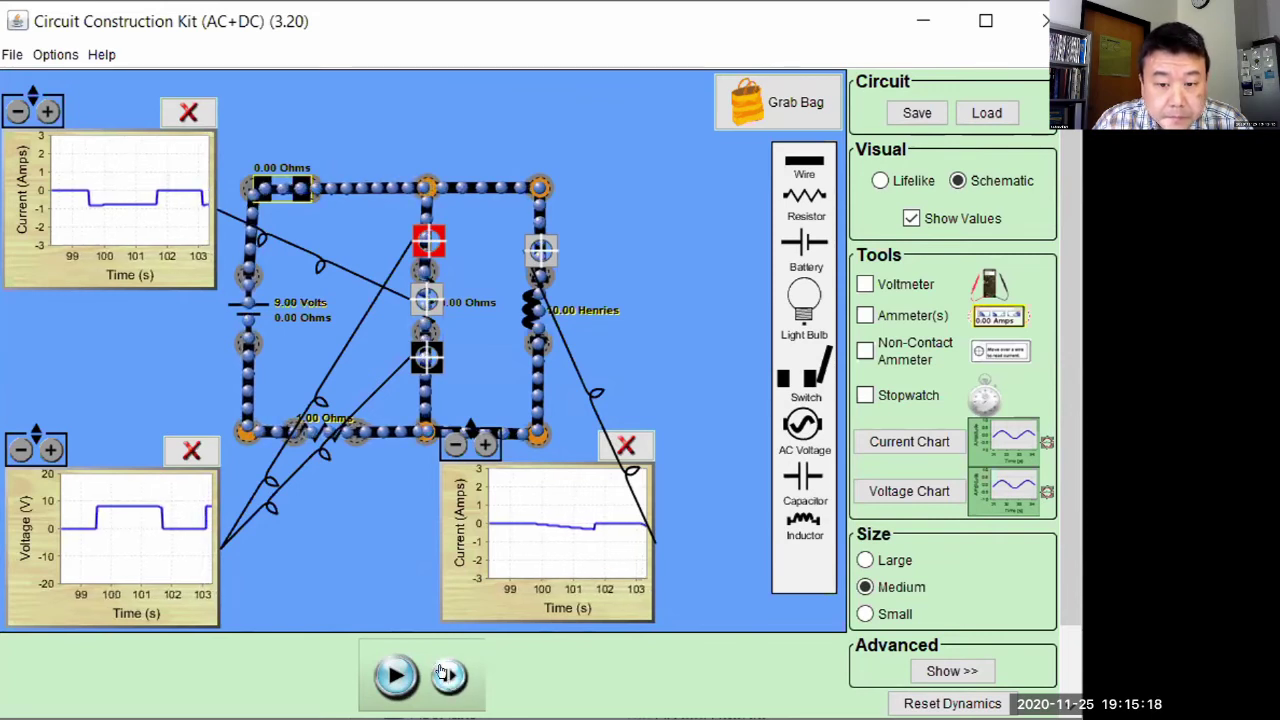
Run the simulation in two short bursts to extend the inductor current and resistor voltage curves, and pause it.
click(397, 672)
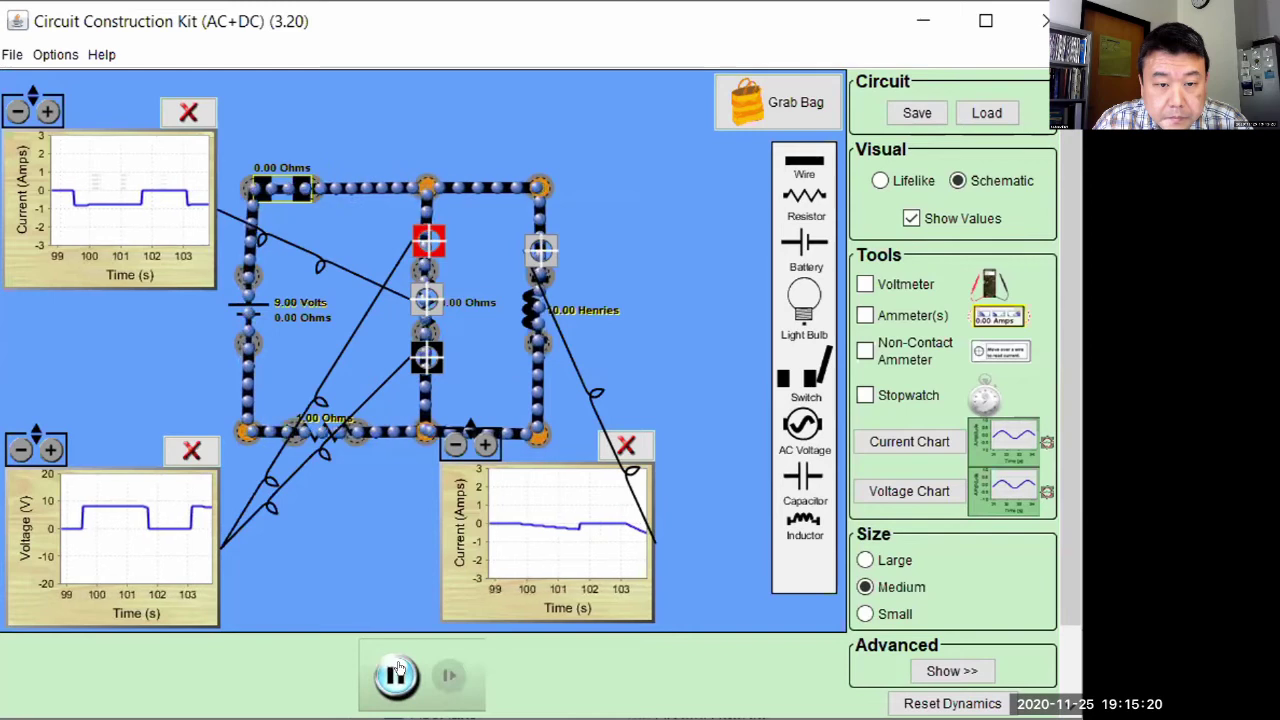
click(397, 672)
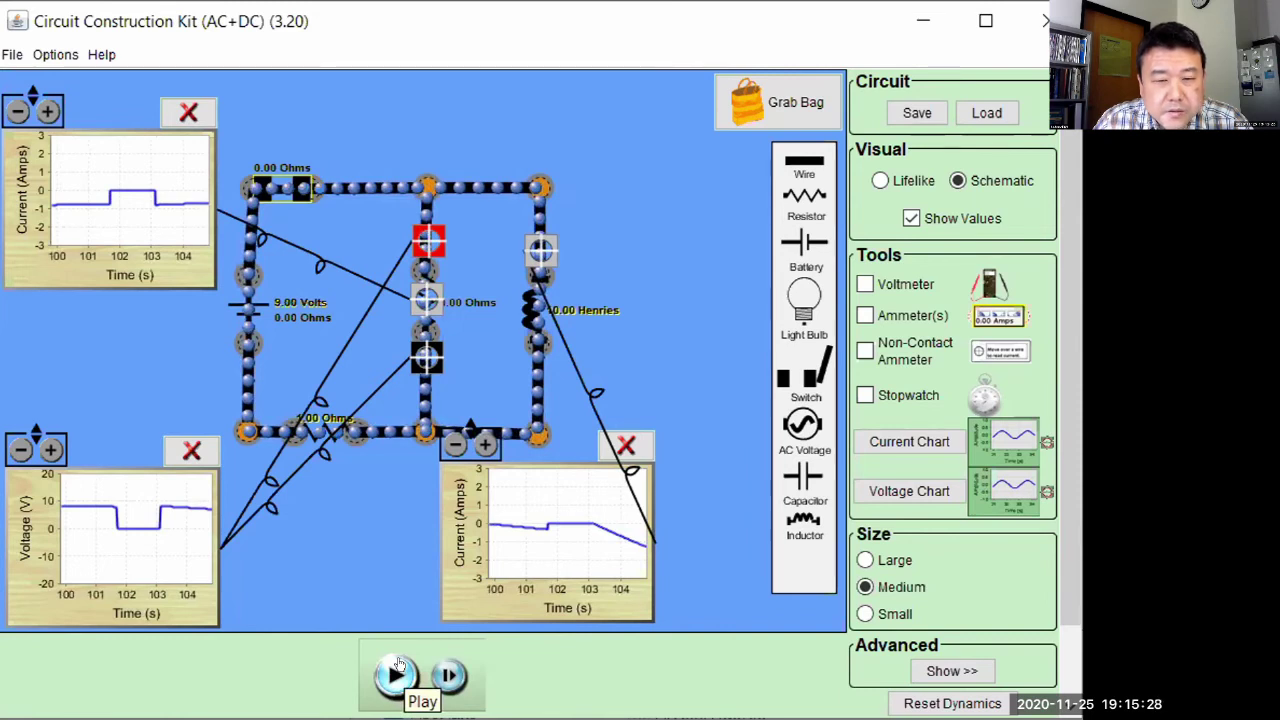
click(397, 672)
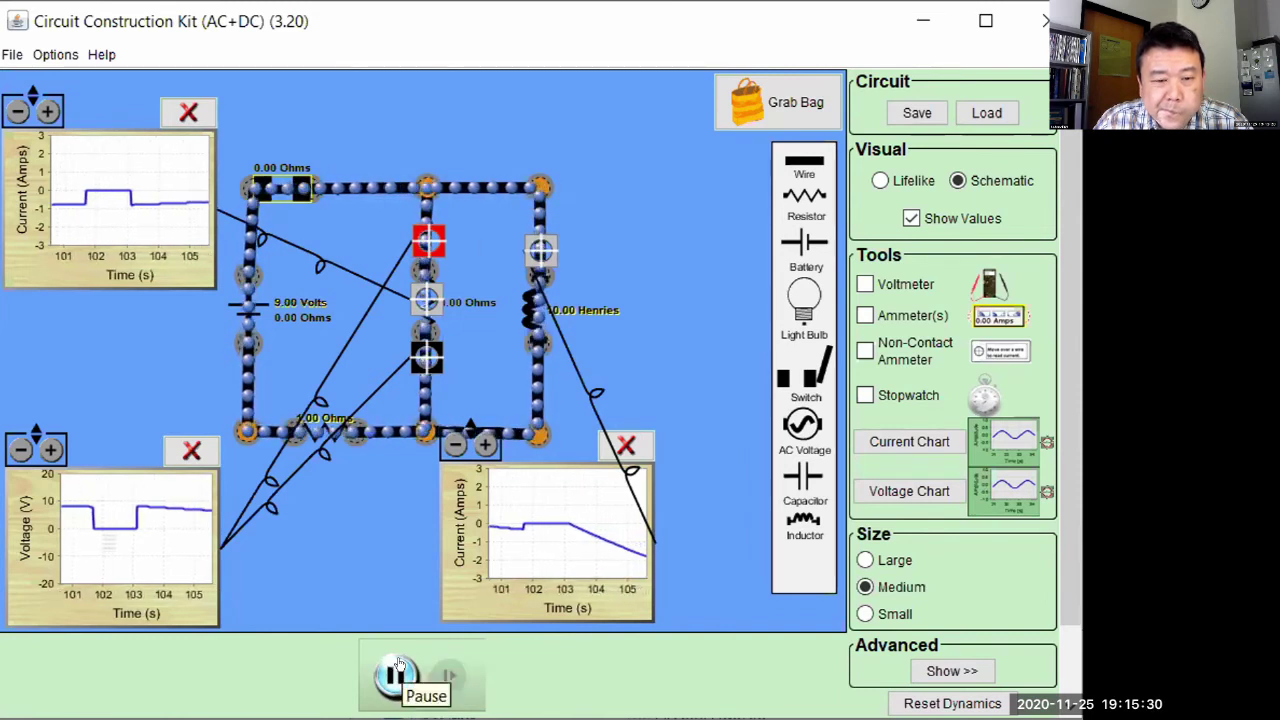
click(397, 672)
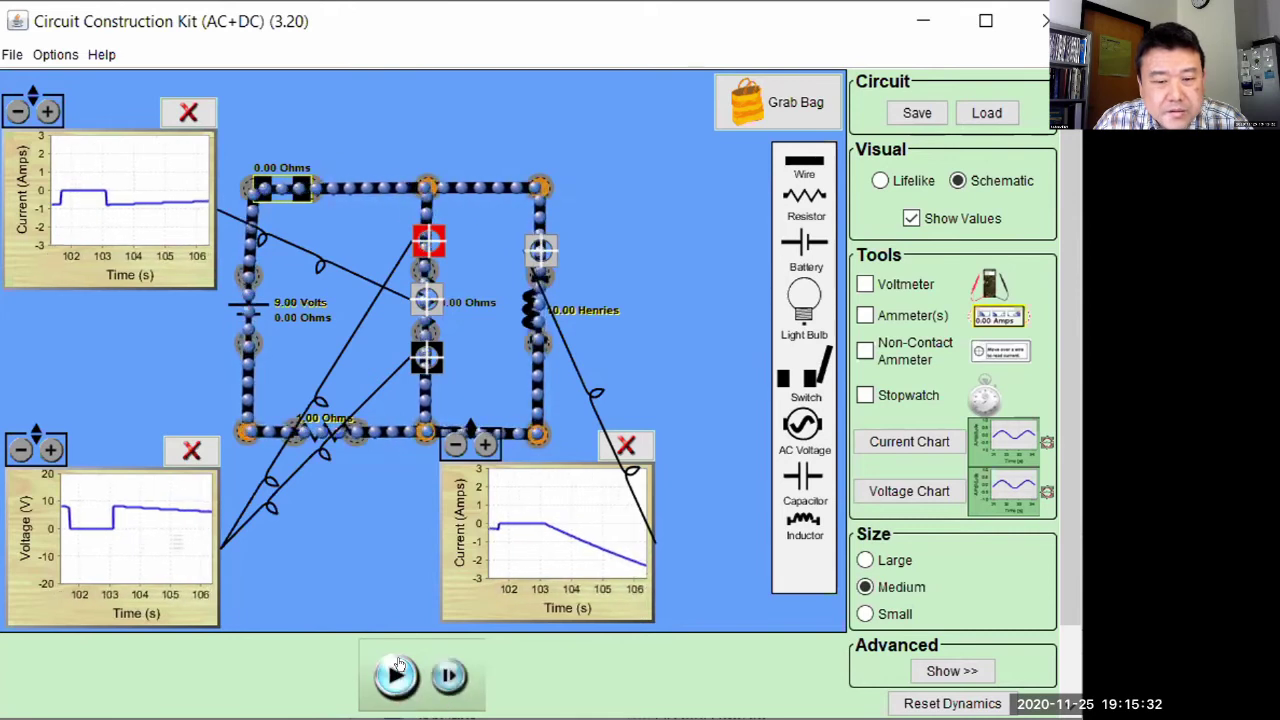
Set the resistance of the series resistor on the circuit's lower wire to 5 ohms.
click(316, 432)
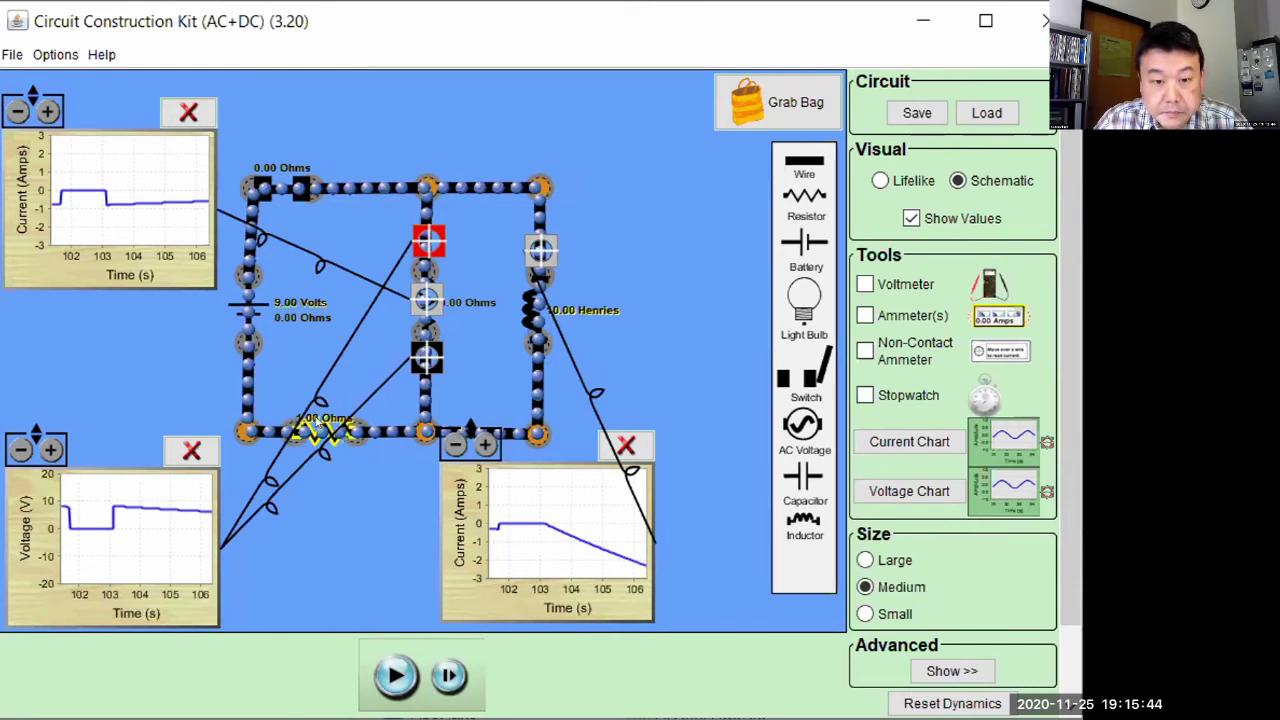
right_click(318, 430)
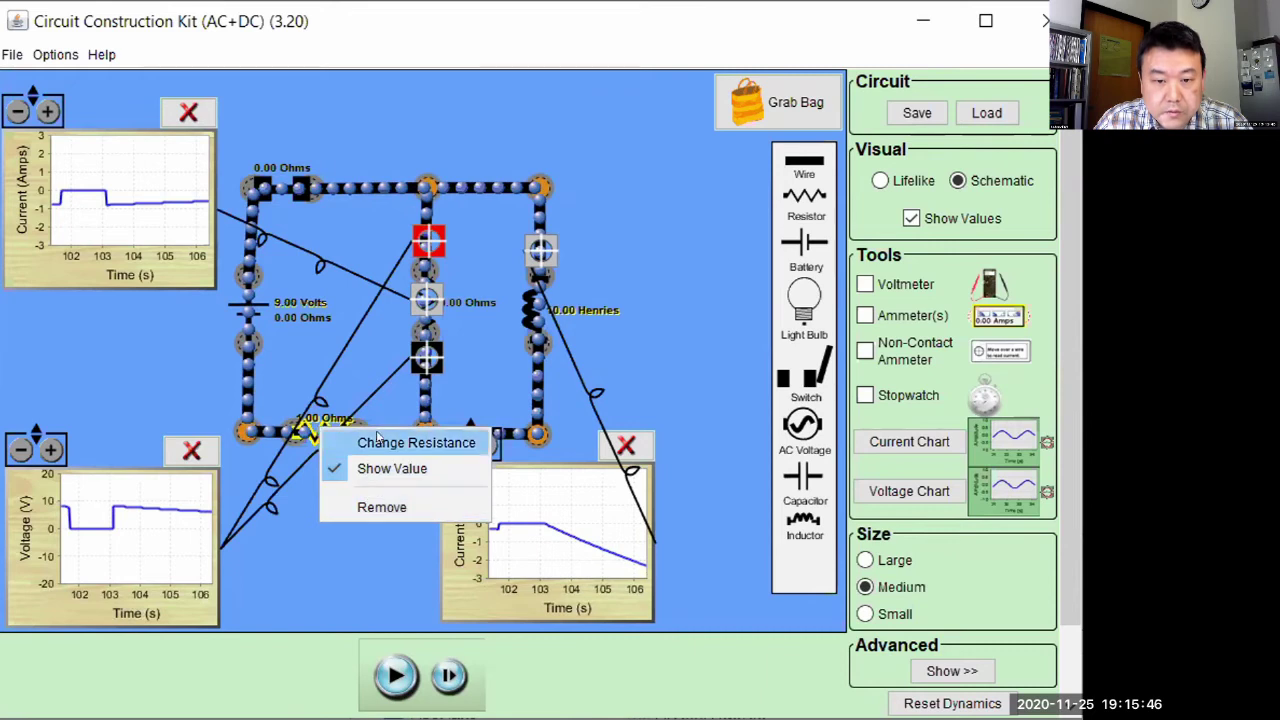
drag(450, 356, 465, 357)
text(5)
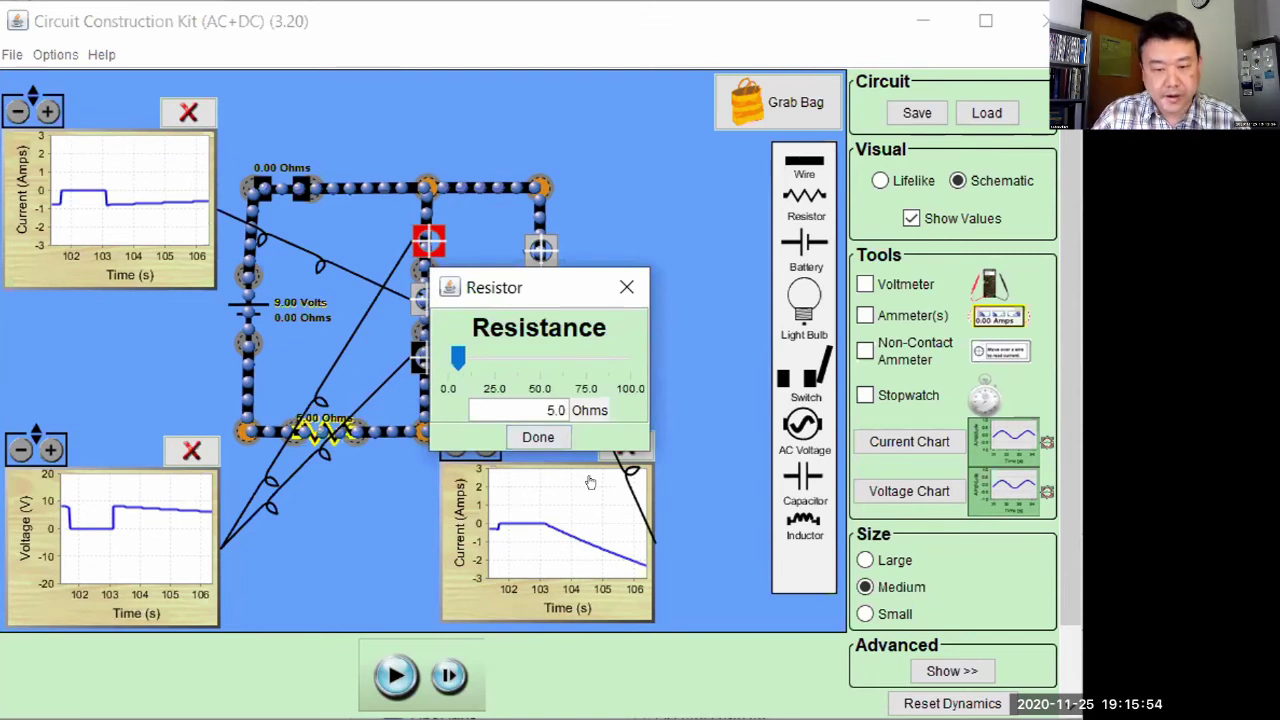
click(540, 440)
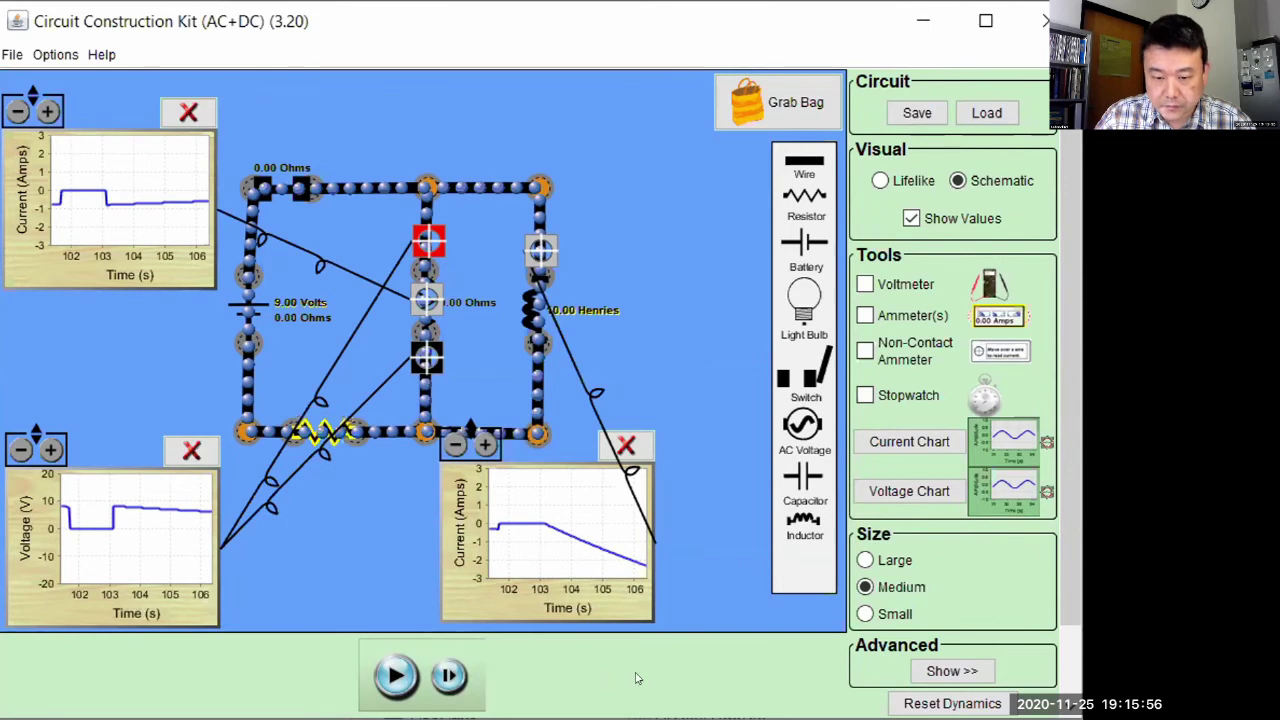
Open the switch and run the simulation briefly to chart a baseline with the new series resistance.
click(280, 189)
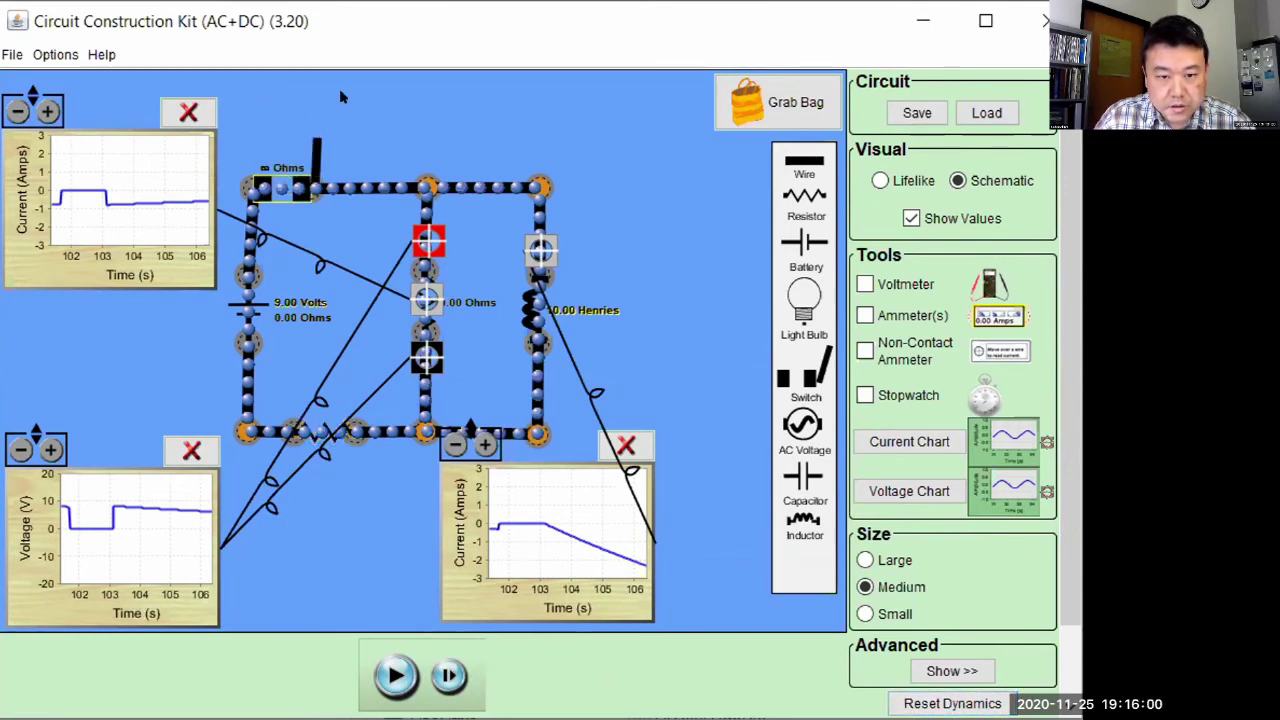
click(396, 676)
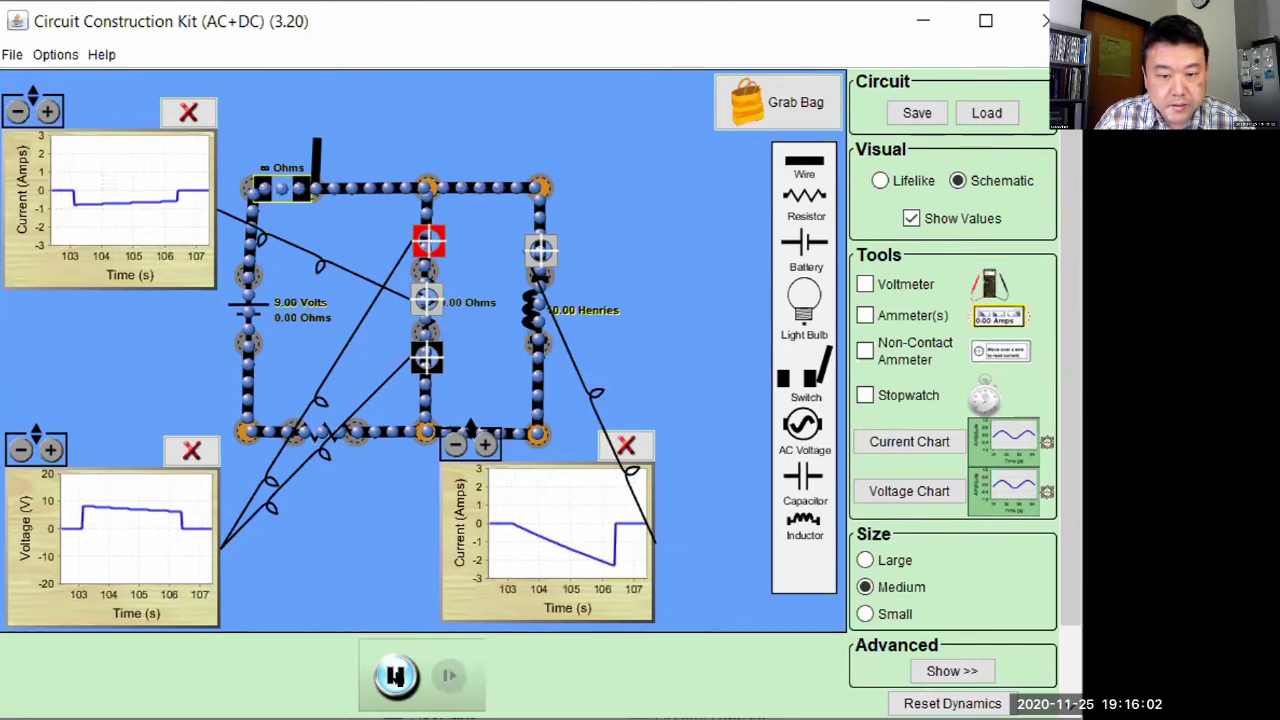
click(396, 676)
Close the switch, step the simulation several frames, and run it to trace the voltage decay and inductor current growth before pausing.
click(282, 189)
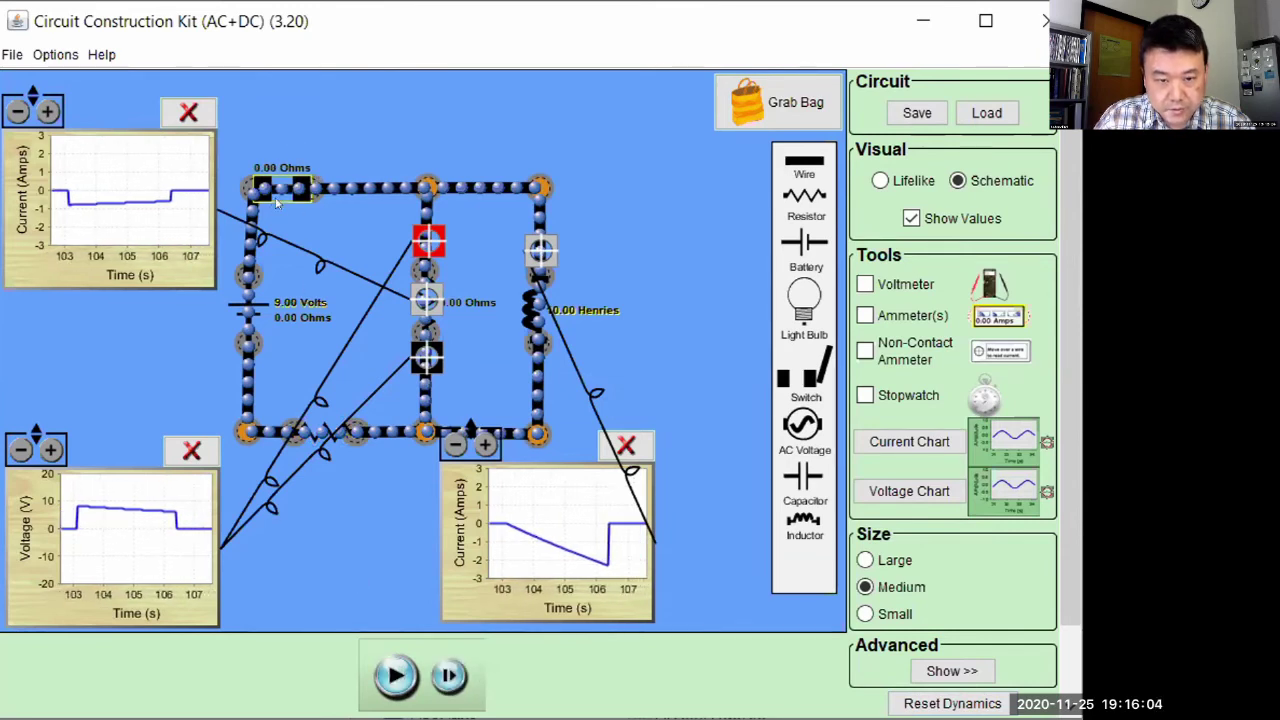
click(440, 678)
click(440, 678)
click(440, 678)
click(440, 678)
click(440, 678)
click(441, 679)
click(441, 679)
click(396, 676)
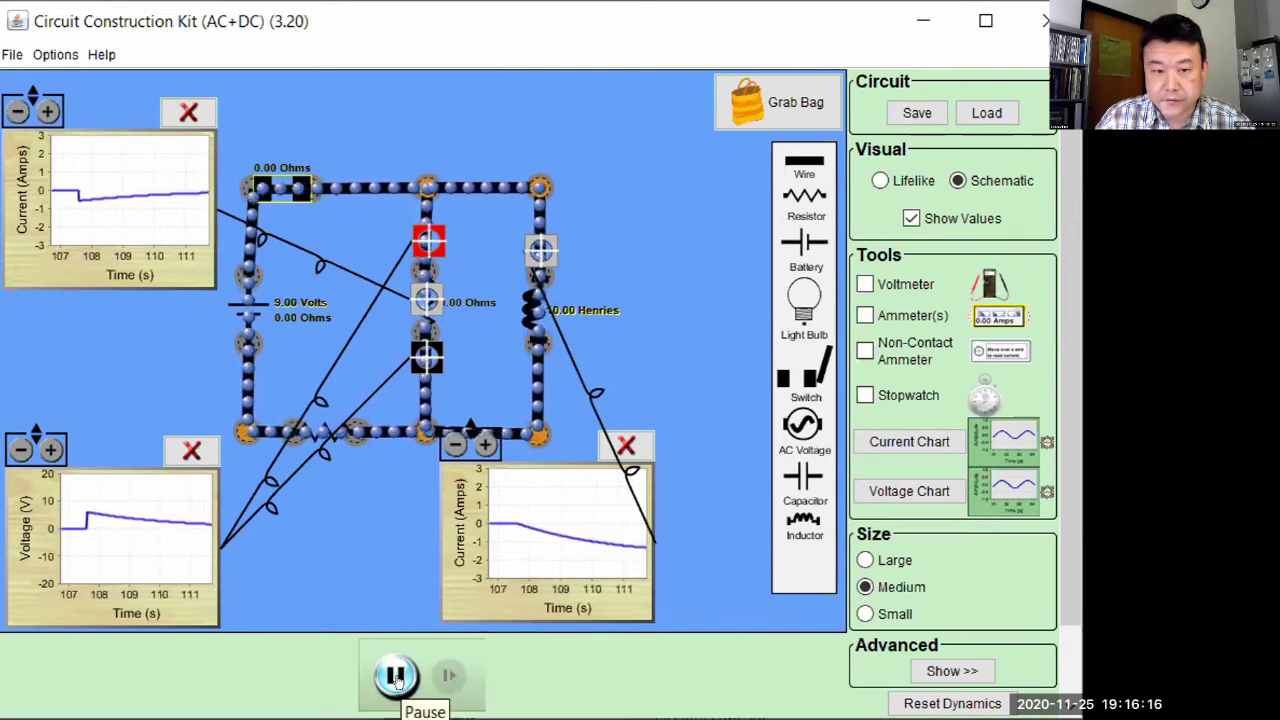
click(396, 677)
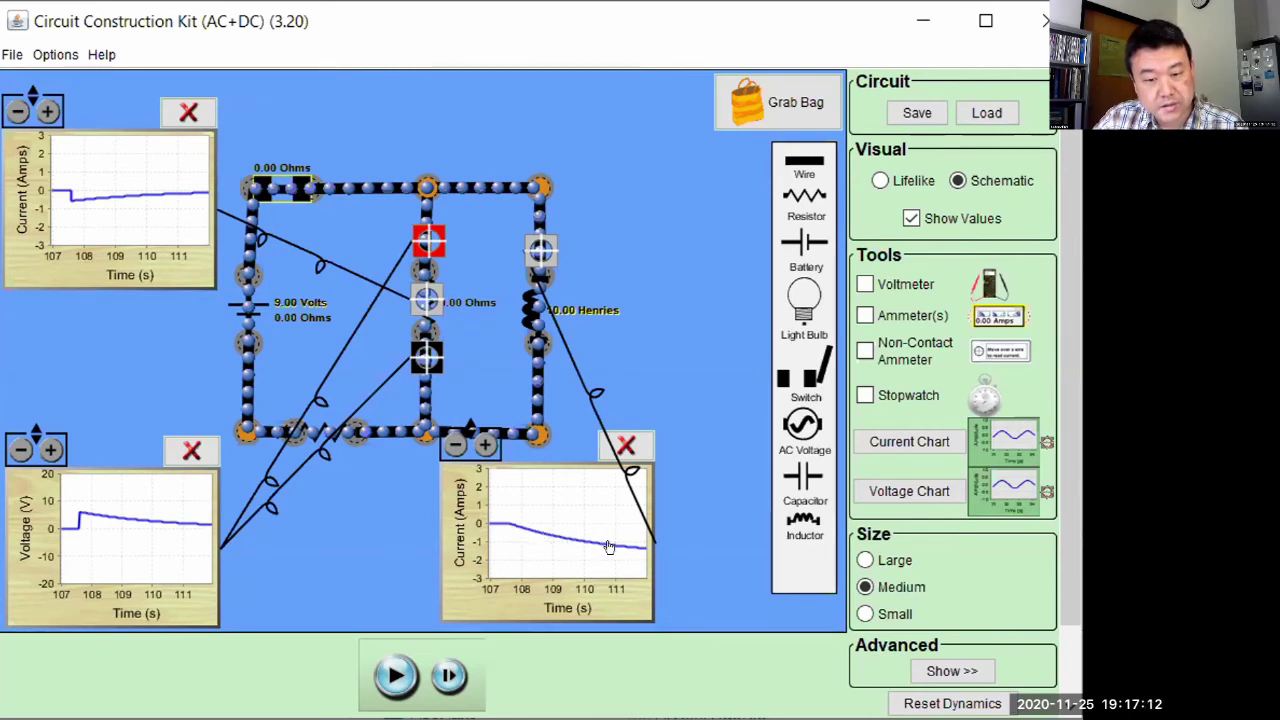
Display the resistance value of the series resistor on the circuit's lower wire.
right_click(330, 432)
click(400, 470)
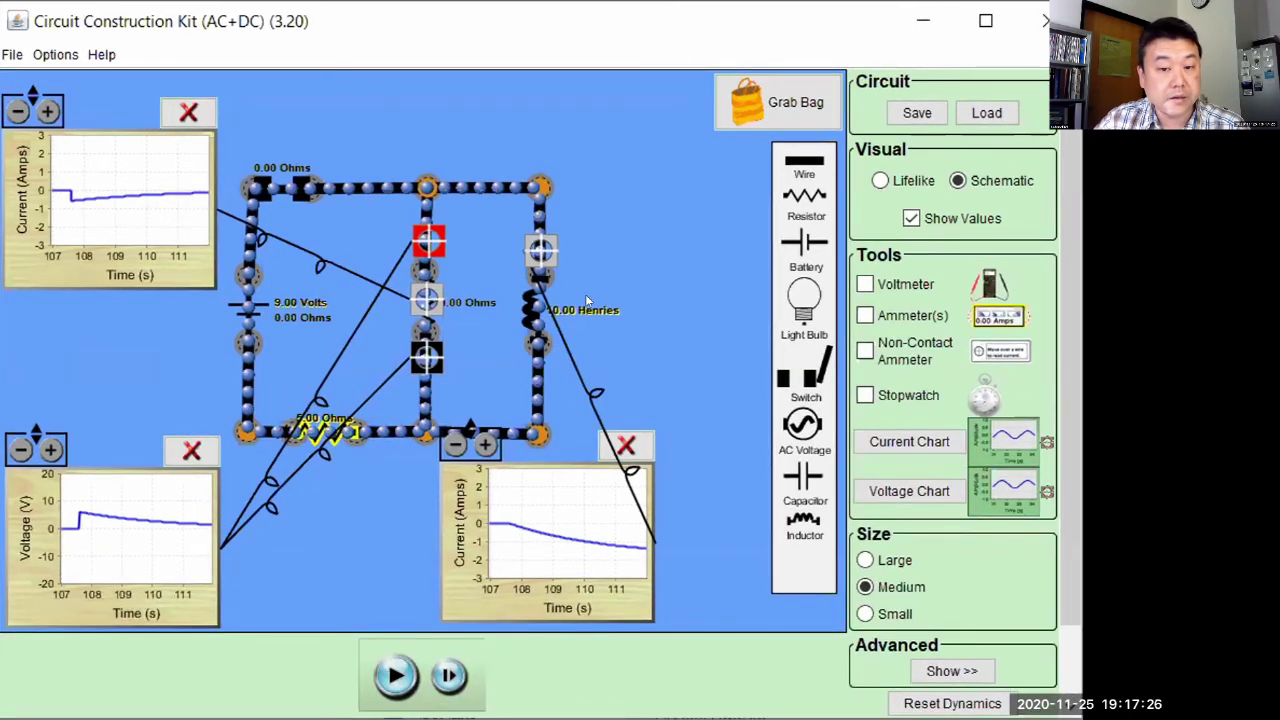
Deselect the series resistor and run the simulation with the switch closed until the charts level off, then pause it.
click(636, 295)
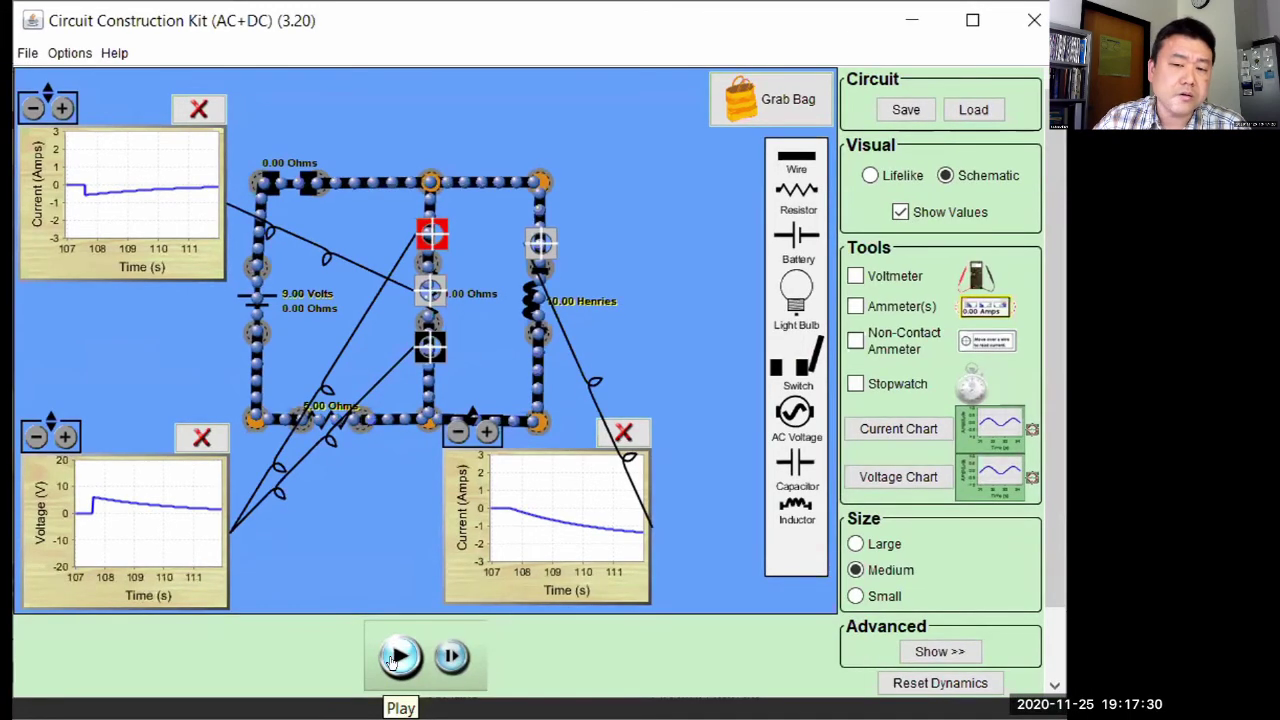
click(396, 657)
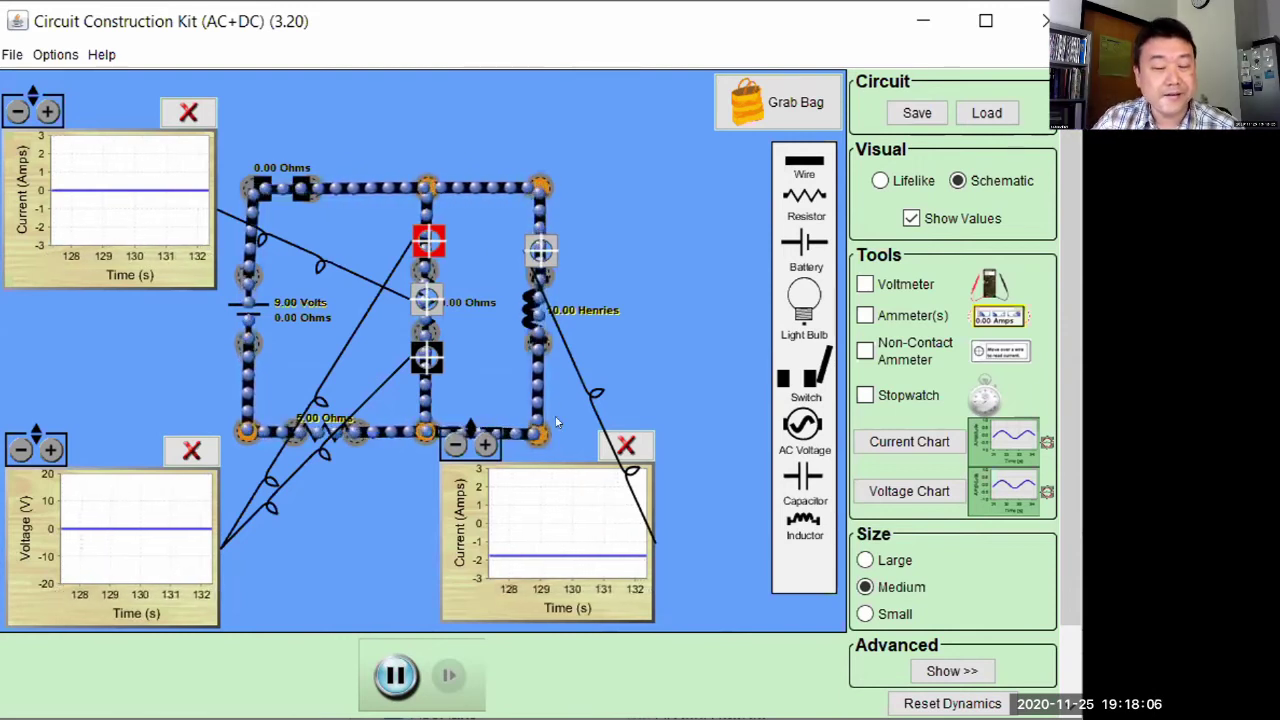
click(395, 670)
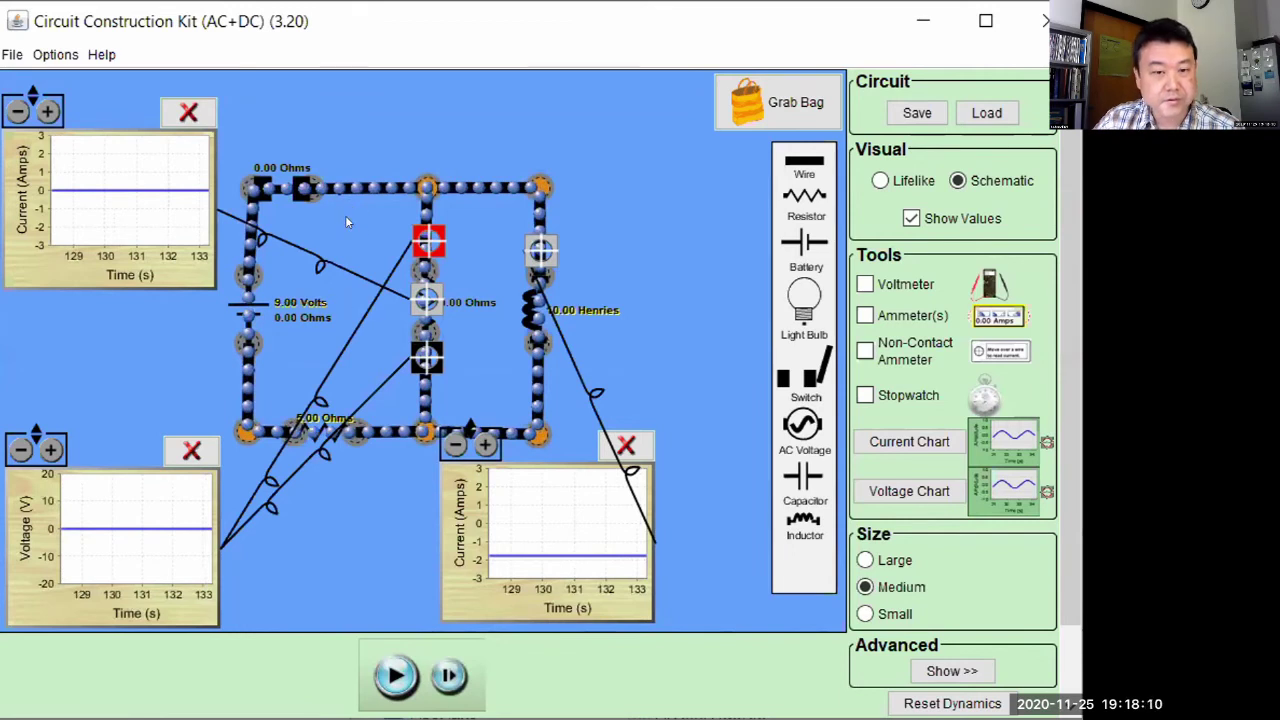
Open the switch, advance the simulation one frame, and run it in short bursts to chart the voltage spike and current decay.
drag(280, 190, 325, 128)
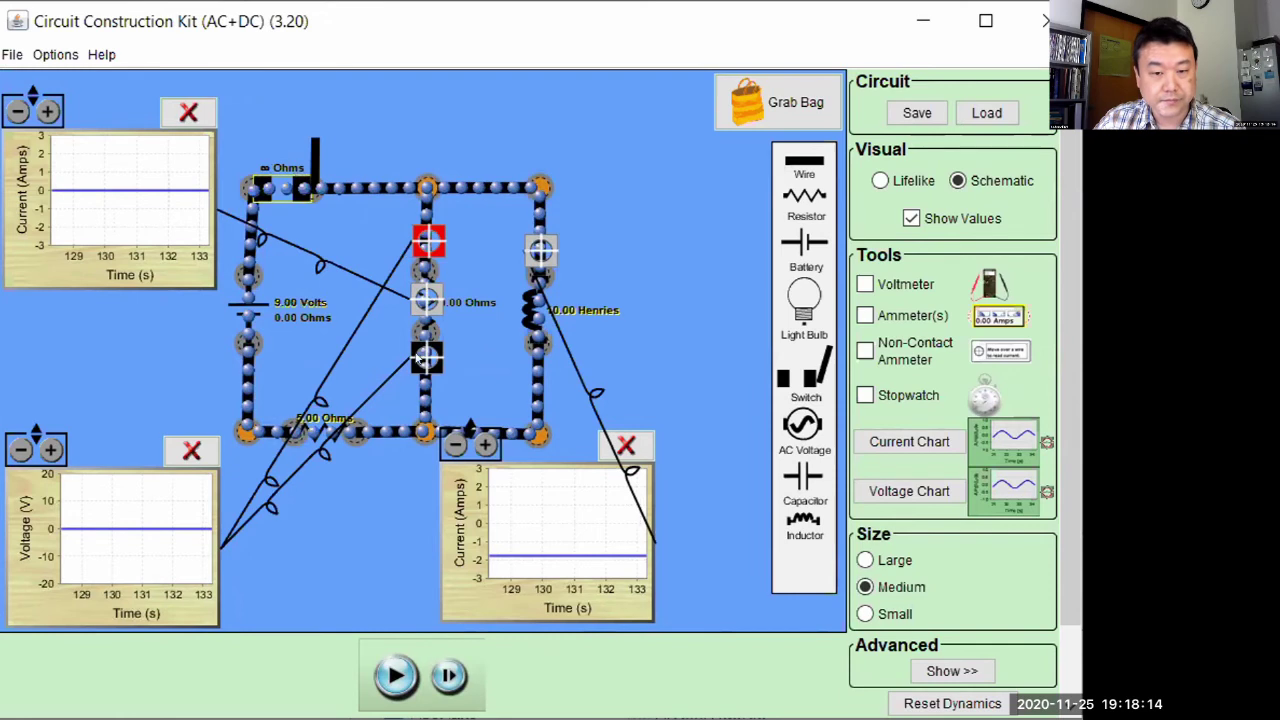
click(450, 674)
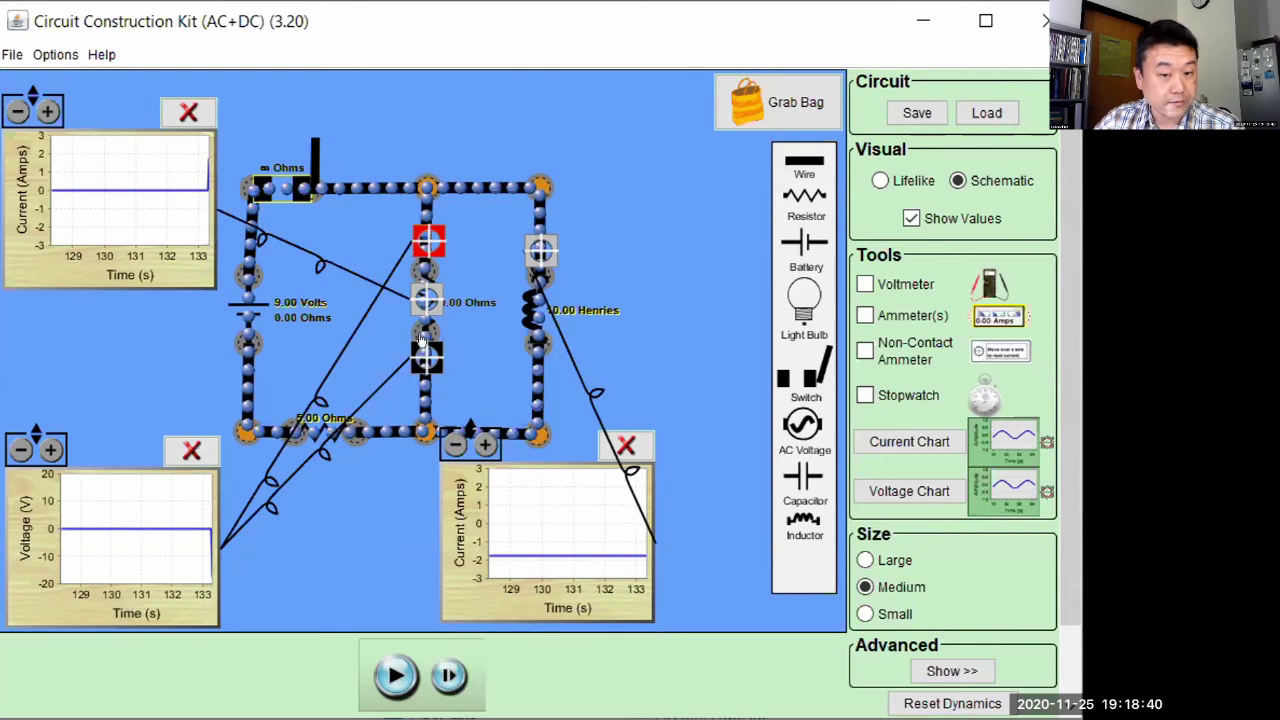
click(396, 675)
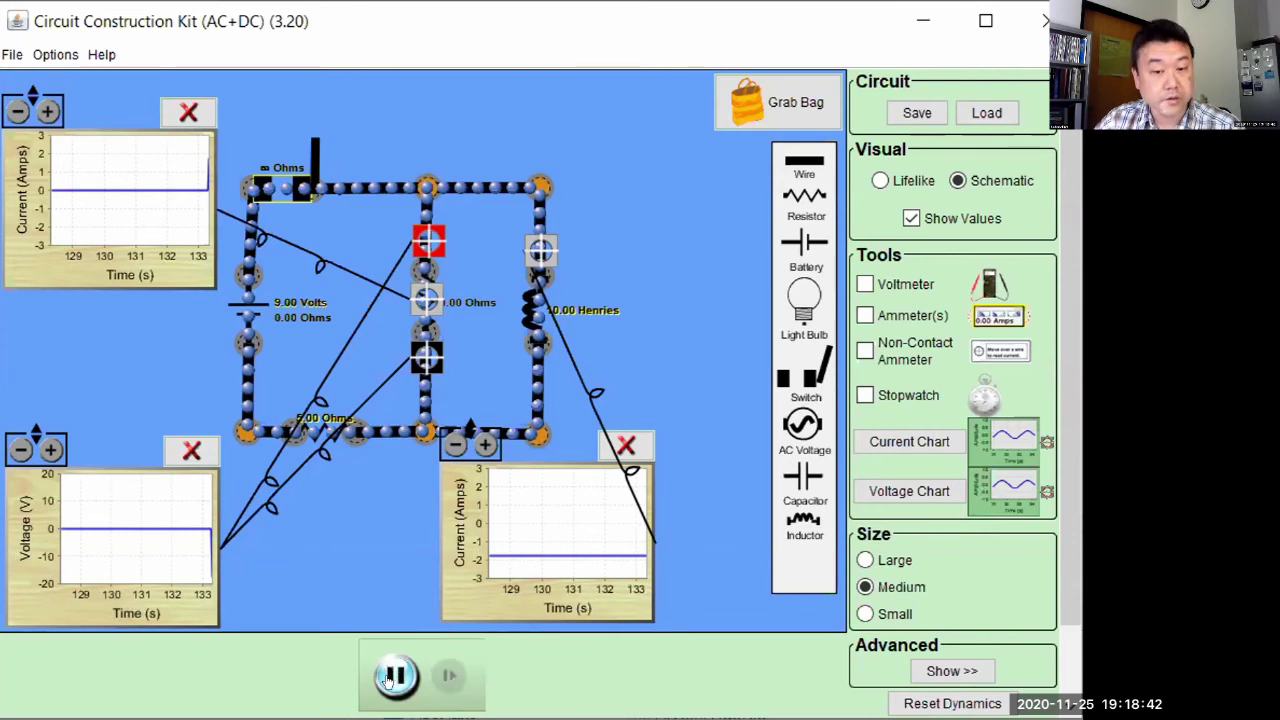
click(396, 674)
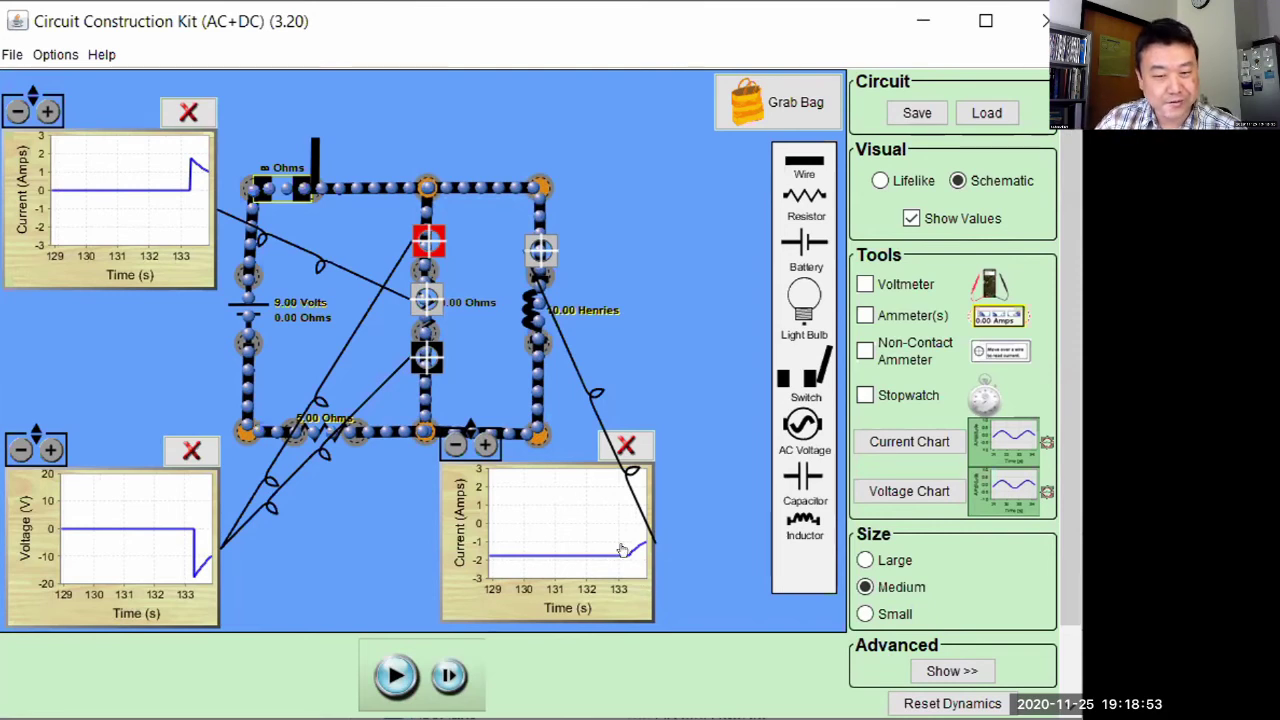
click(393, 677)
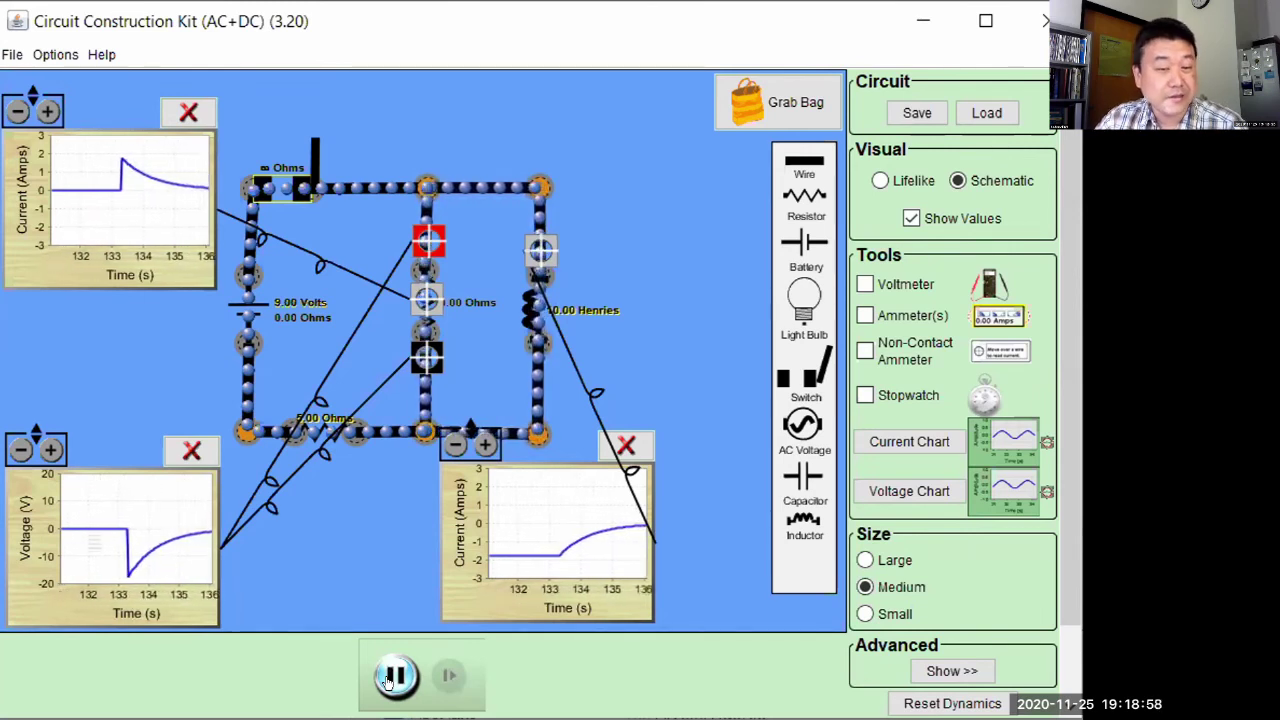
click(398, 677)
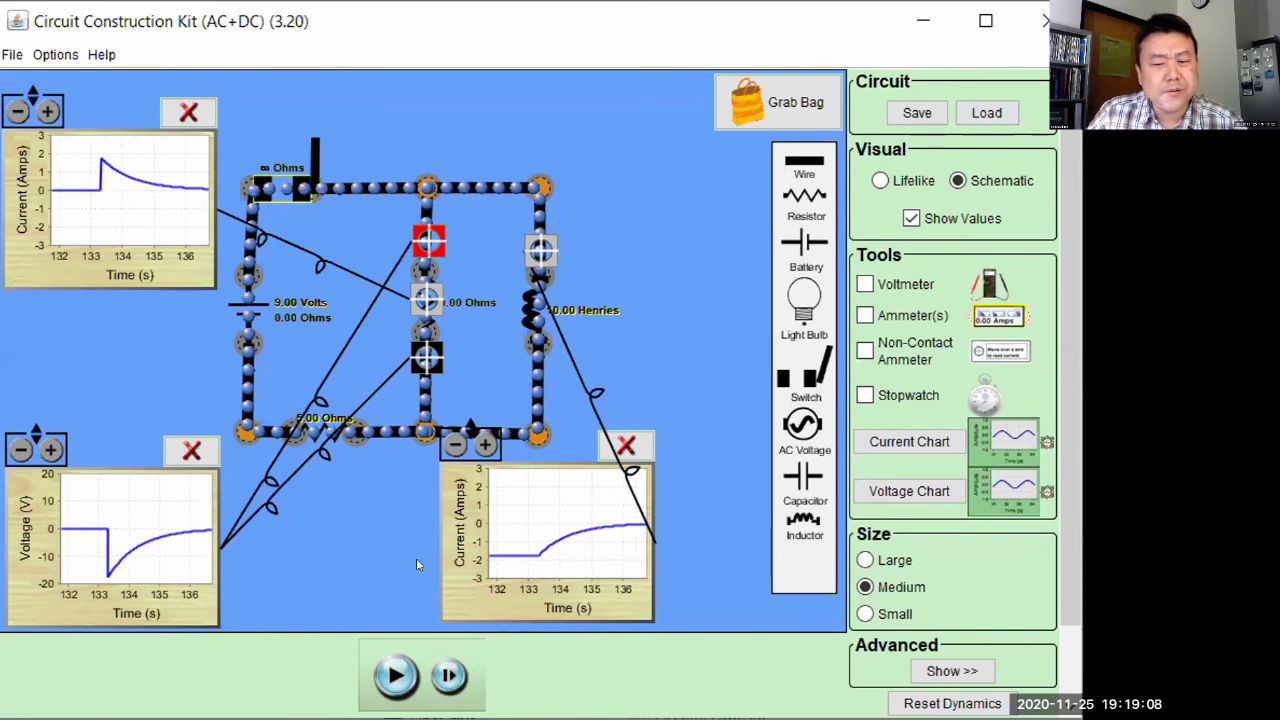
click(387, 668)
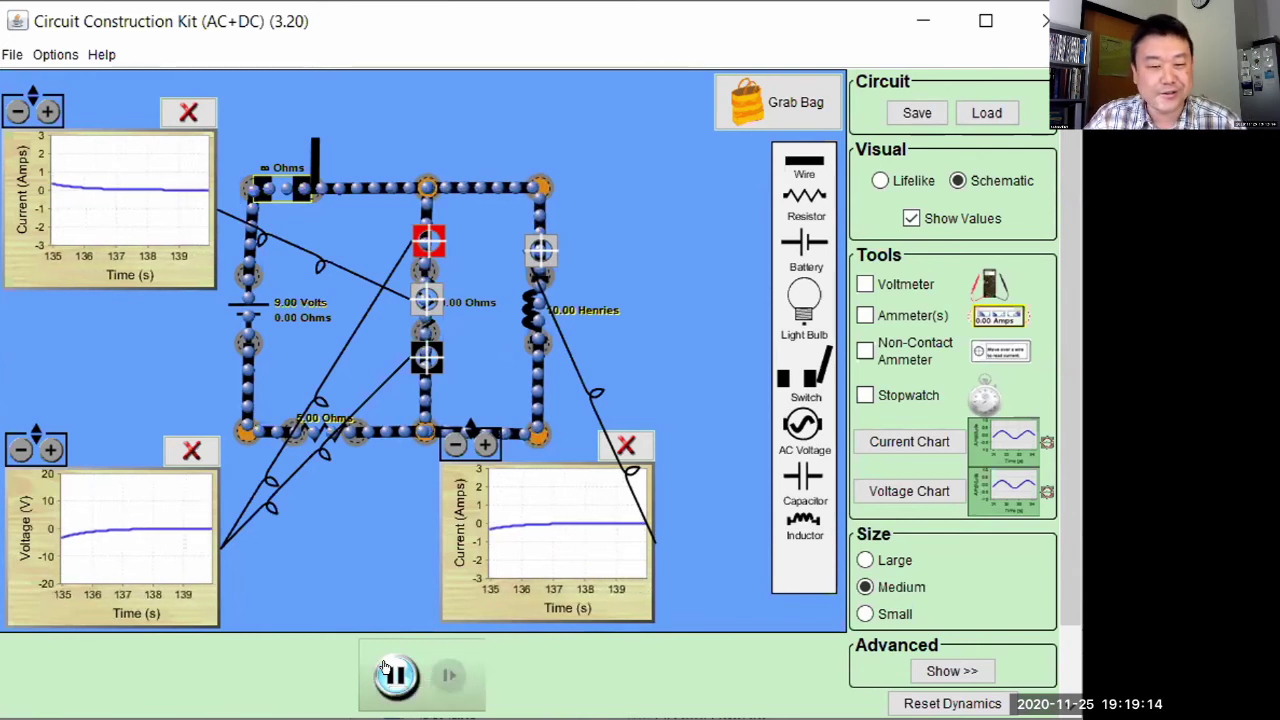
click(387, 676)
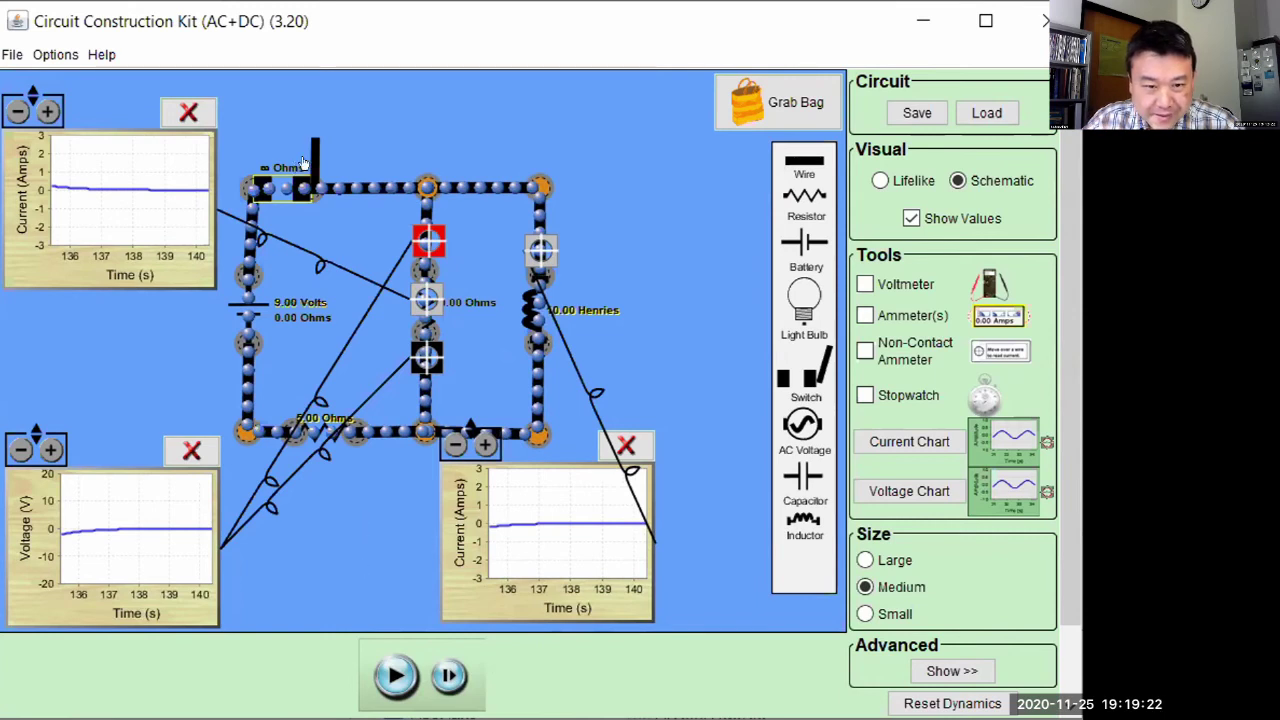
Close the switch and run the simulation to rebuild the inductor current, then pause and delete the resistor in the middle branch.
click(397, 677)
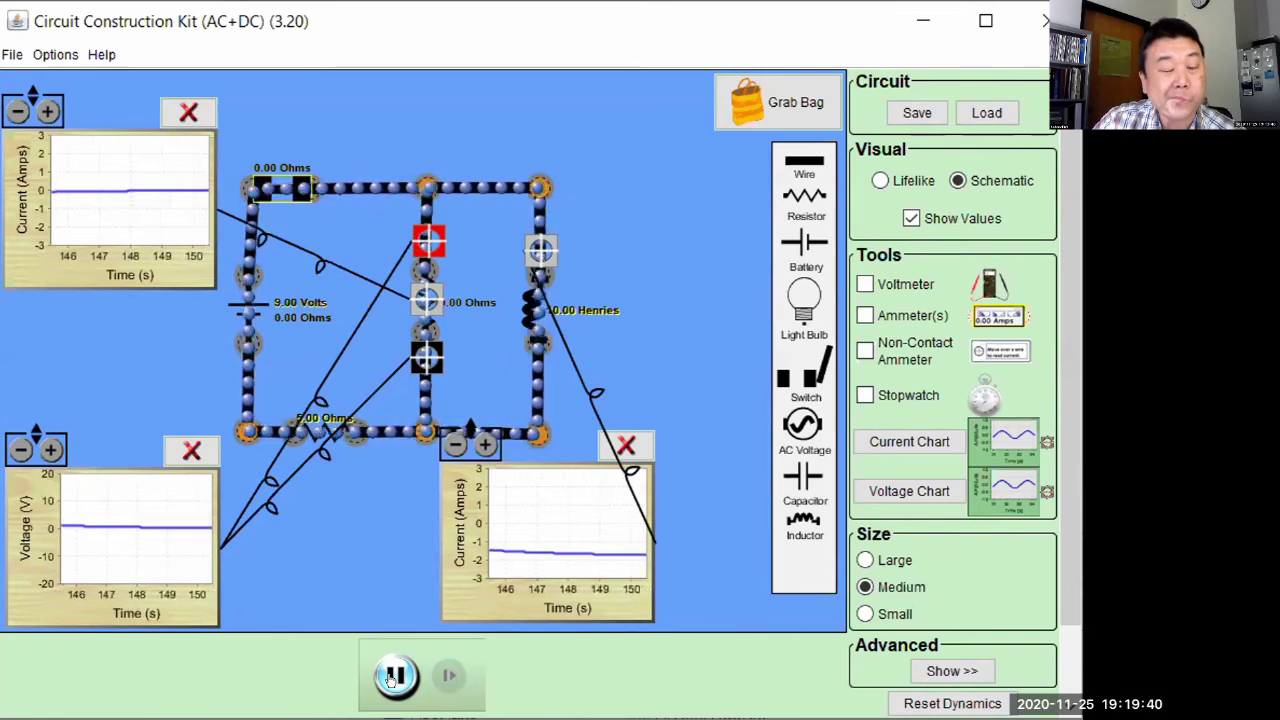
click(395, 677)
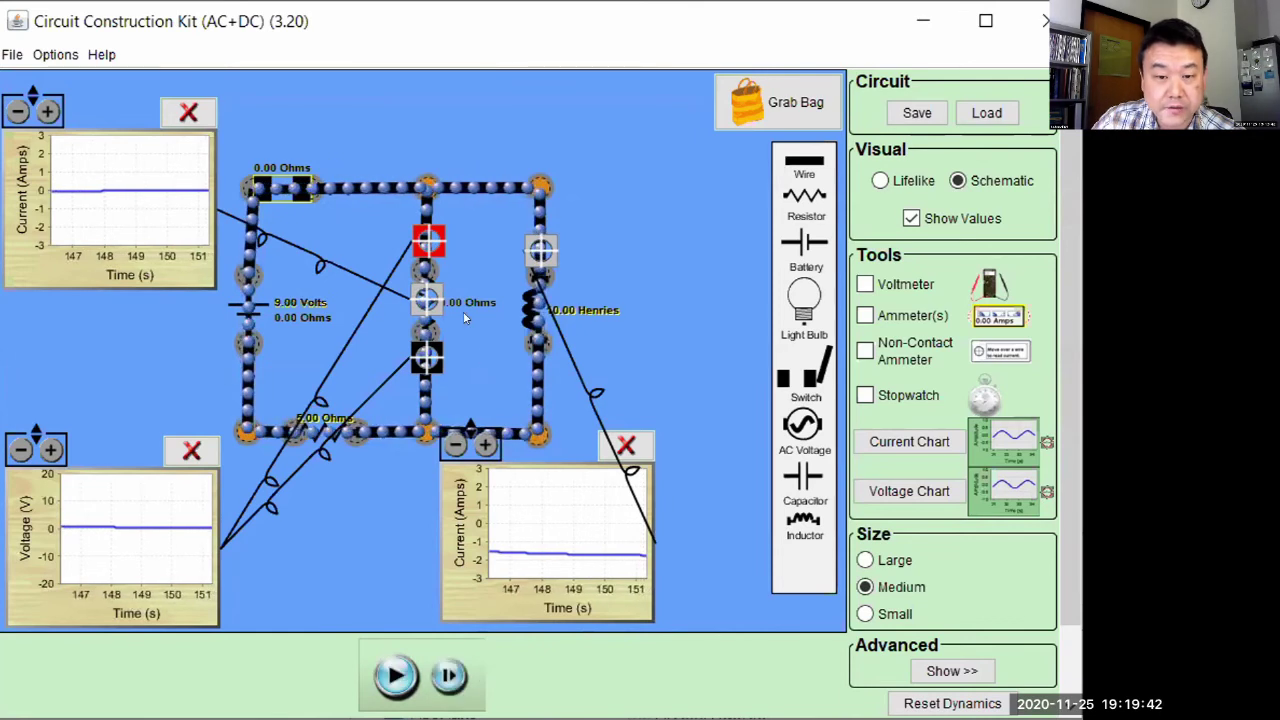
click(430, 318)
key(Delete)
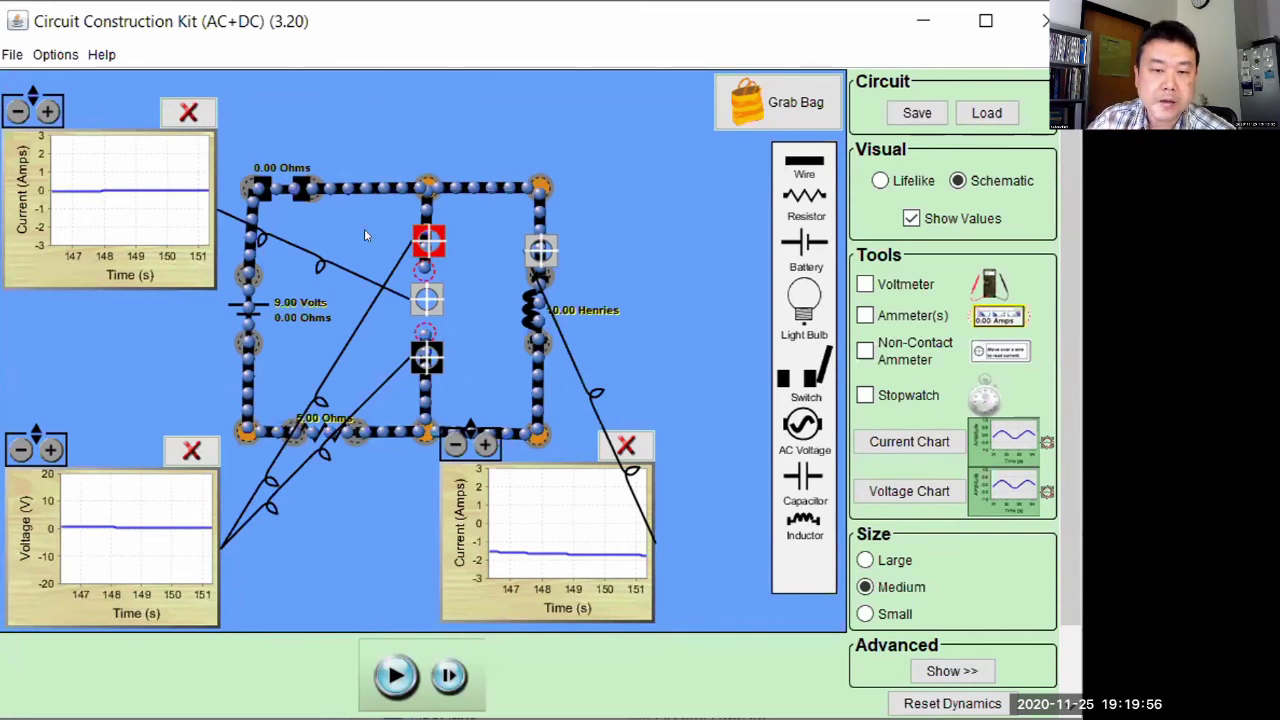
Open the switch and run the simulation in short bursts to chart the voltage and inductor current without the middle-branch resistor.
drag(282, 188, 318, 134)
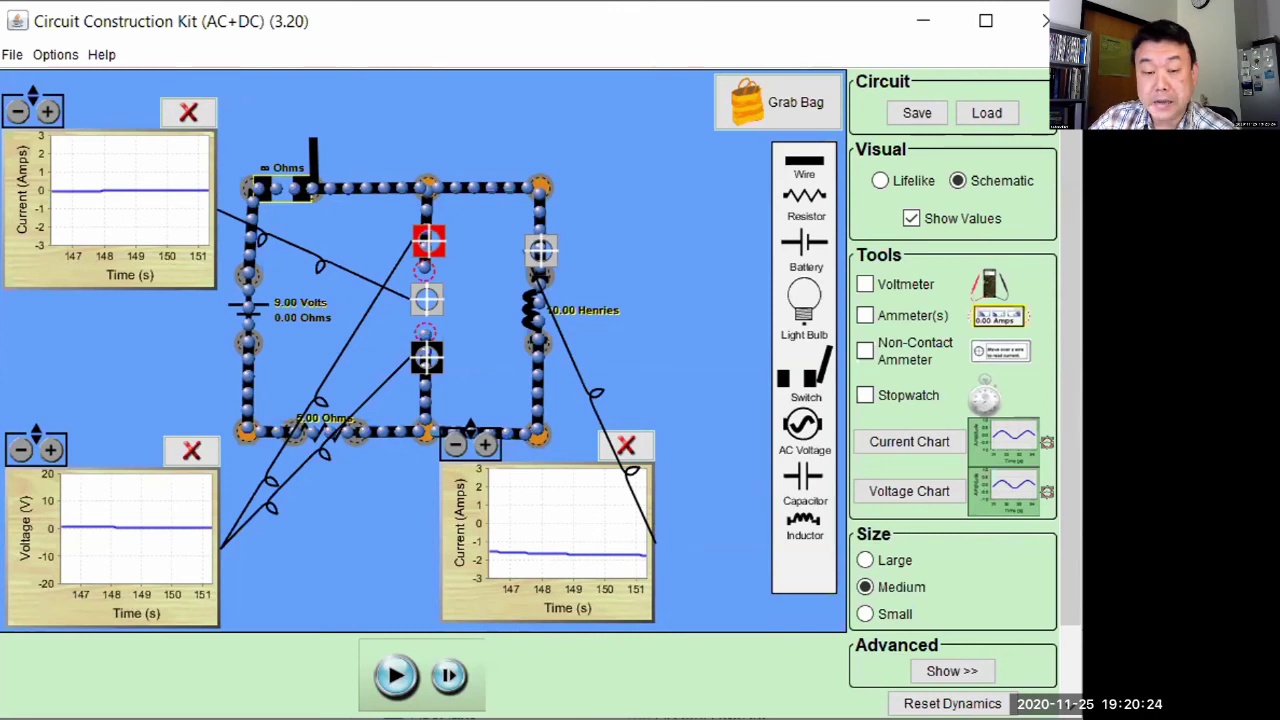
click(396, 676)
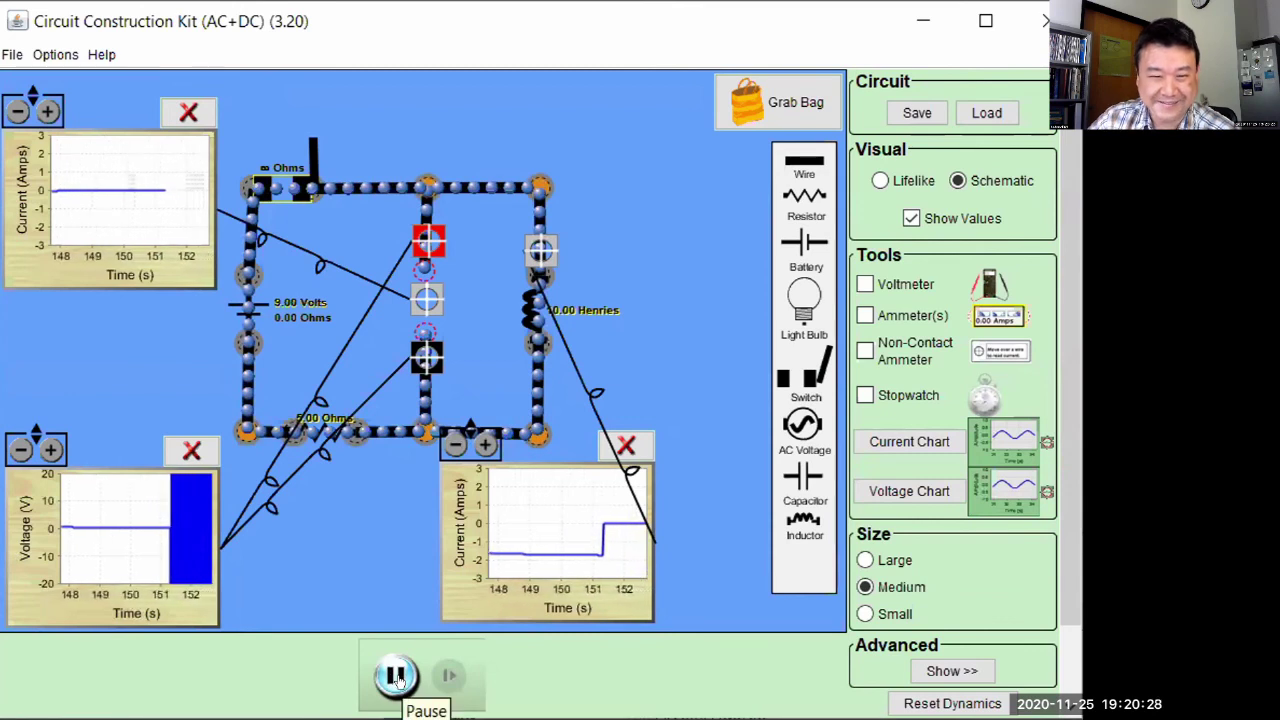
click(395, 677)
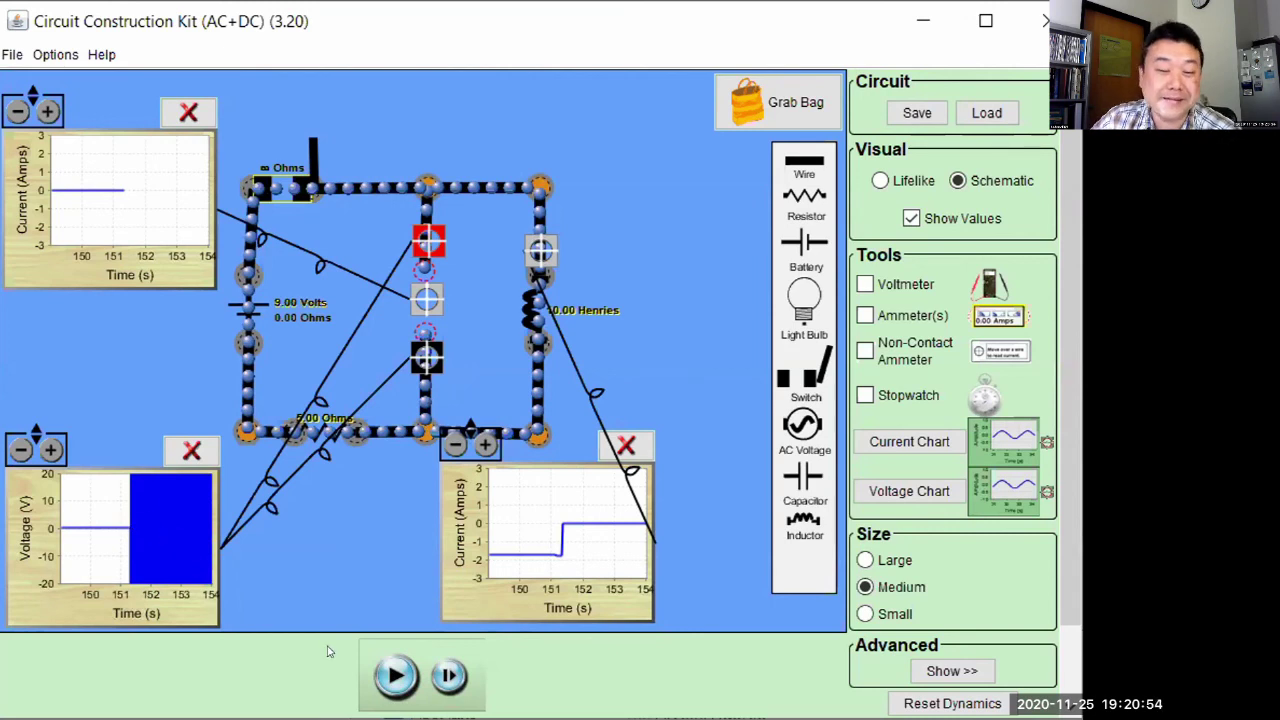
click(393, 678)
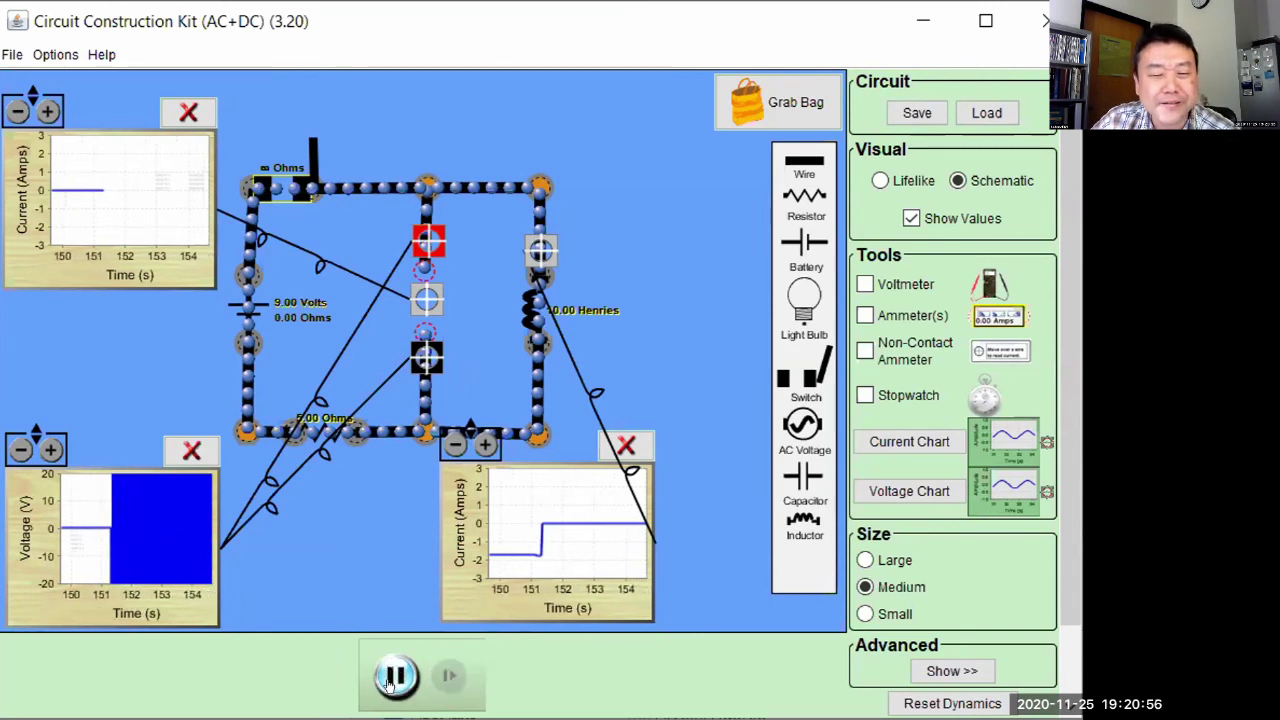
click(393, 678)
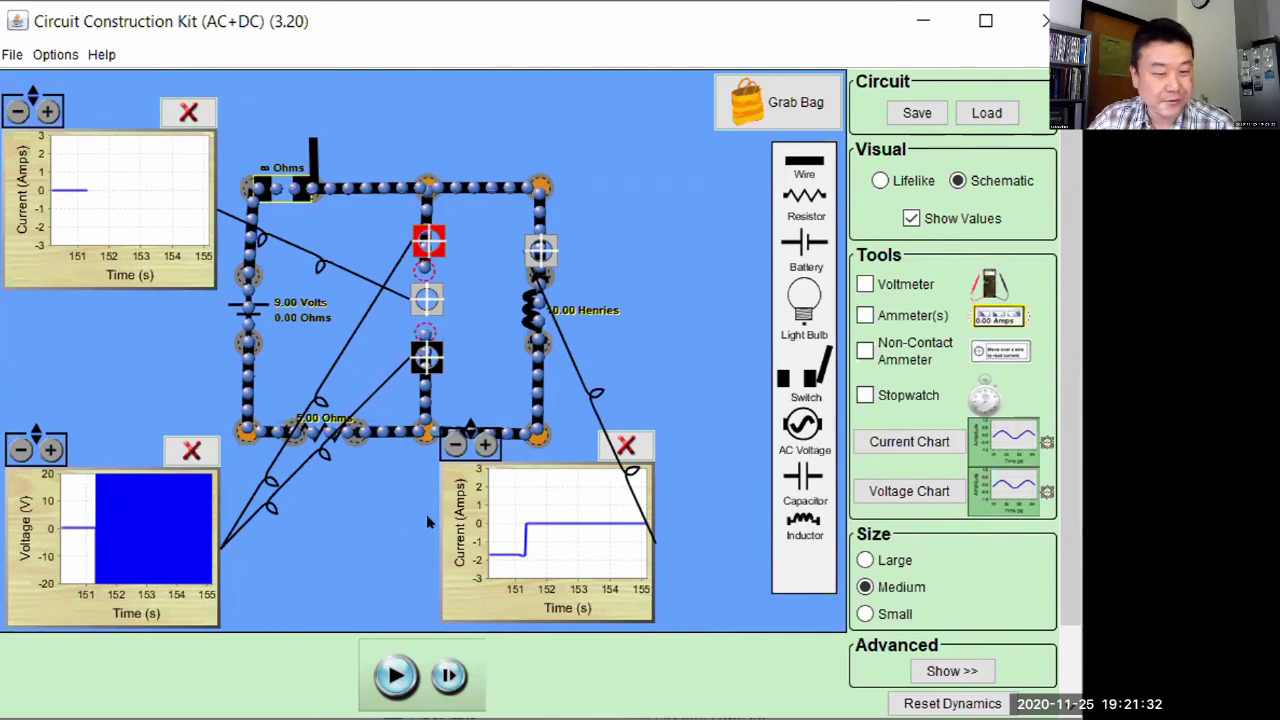
click(393, 672)
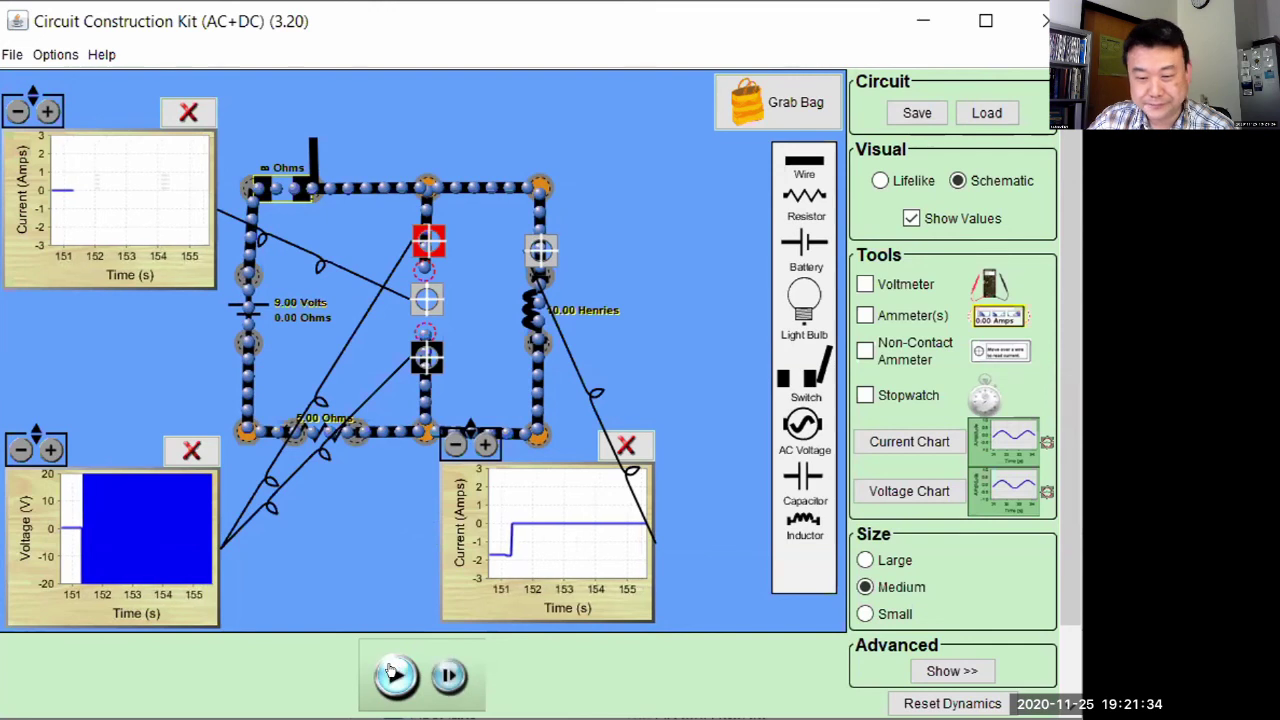
Reset the circuit dynamics while running, pause the simulation, and place an unconnected AC voltage source beyond the circuit's upper-right corner.
click(393, 672)
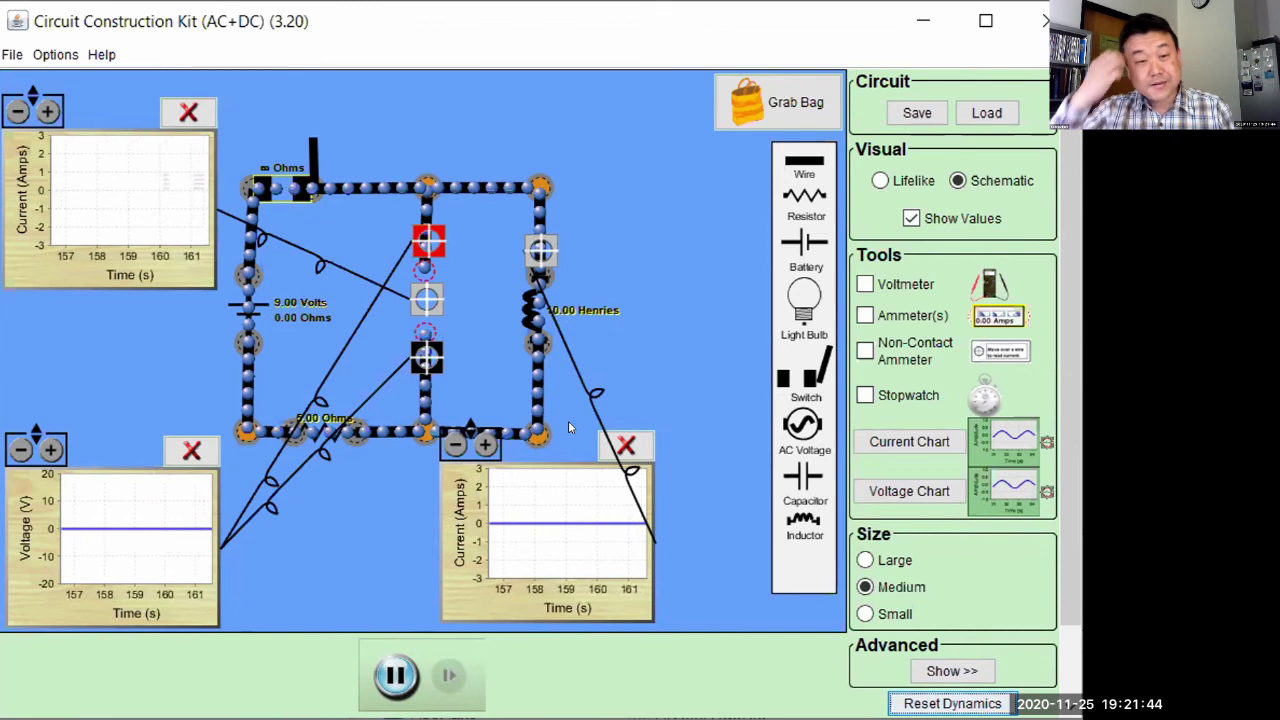
click(398, 673)
drag(802, 425, 632, 145)
click(705, 145)
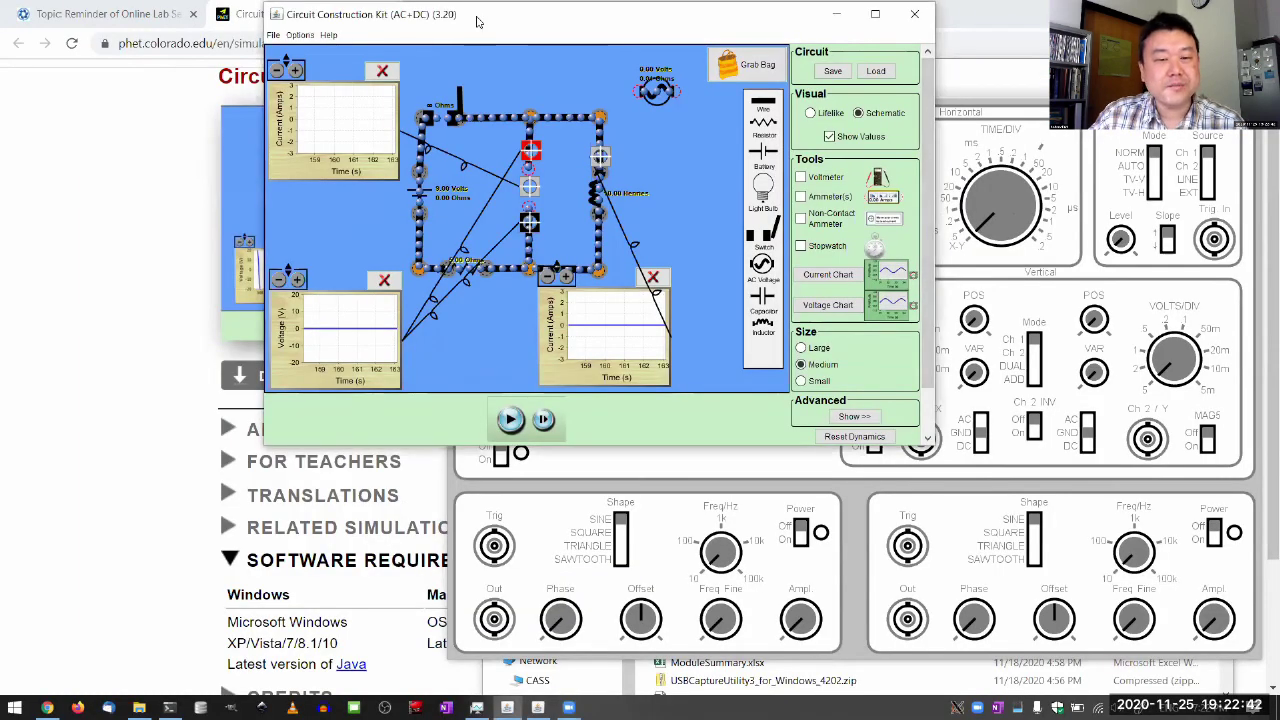
Move the Circuit Construction Kit window beside the Oscilloscope, and bring each window to the front in turn.
drag(477, 21, 238, 33)
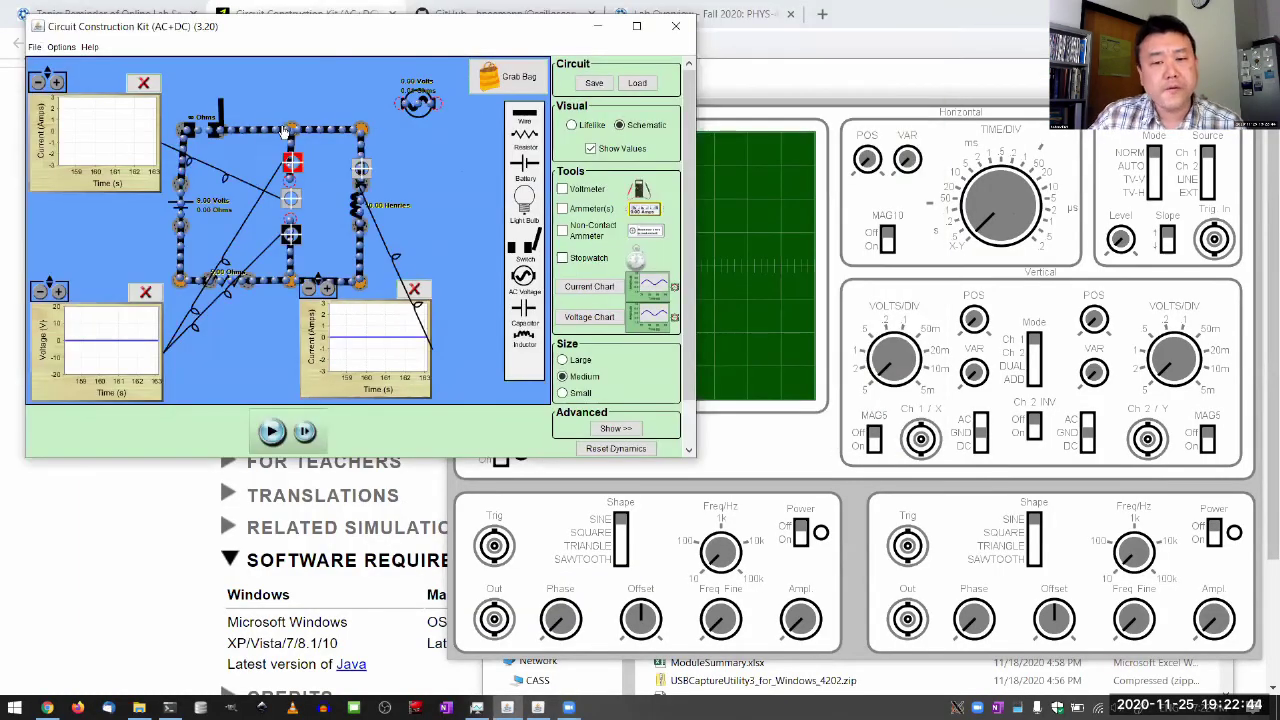
click(468, 222)
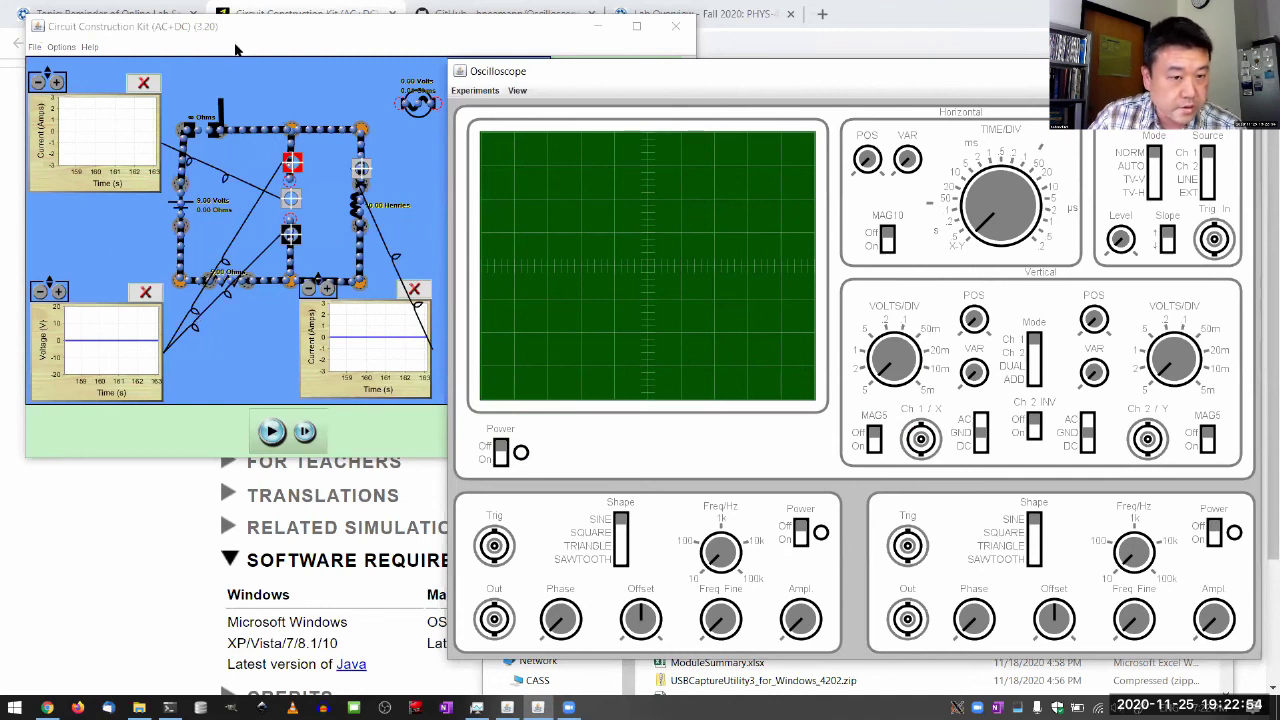
click(330, 47)
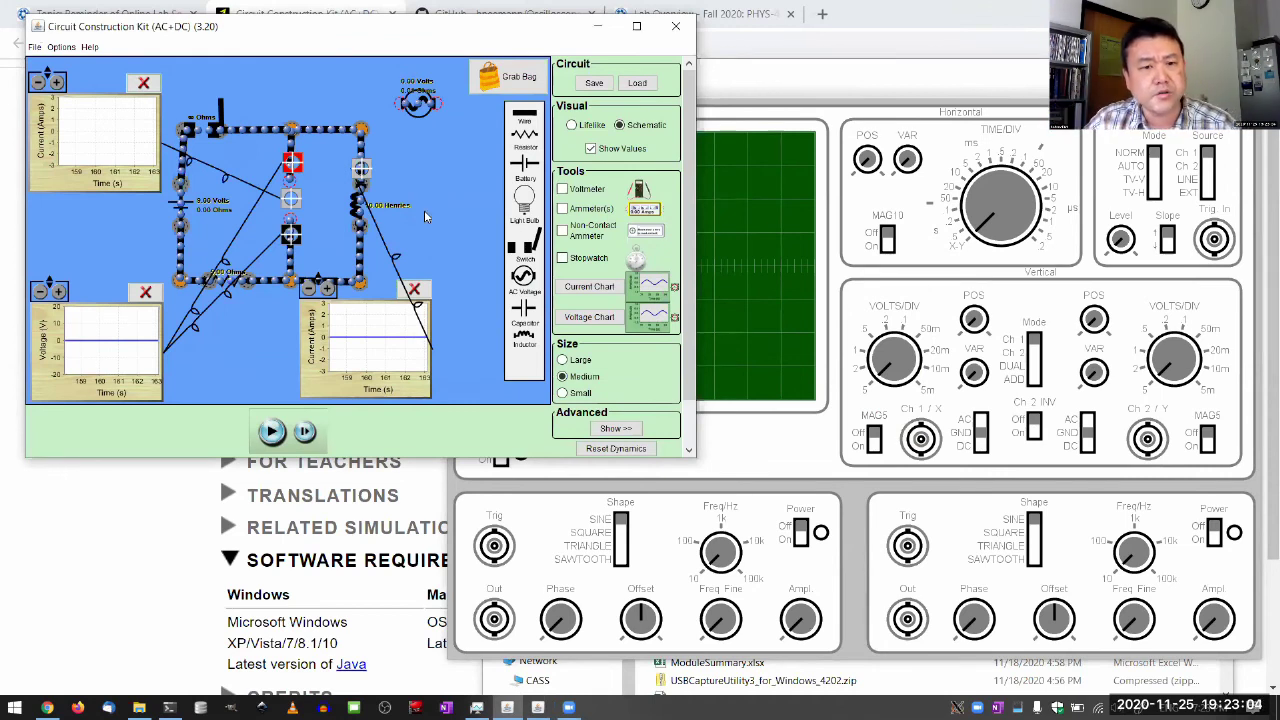
Close the Circuit Construction Kit and move the Oscilloscope window over the browser page so its whole control panel is visible.
click(675, 27)
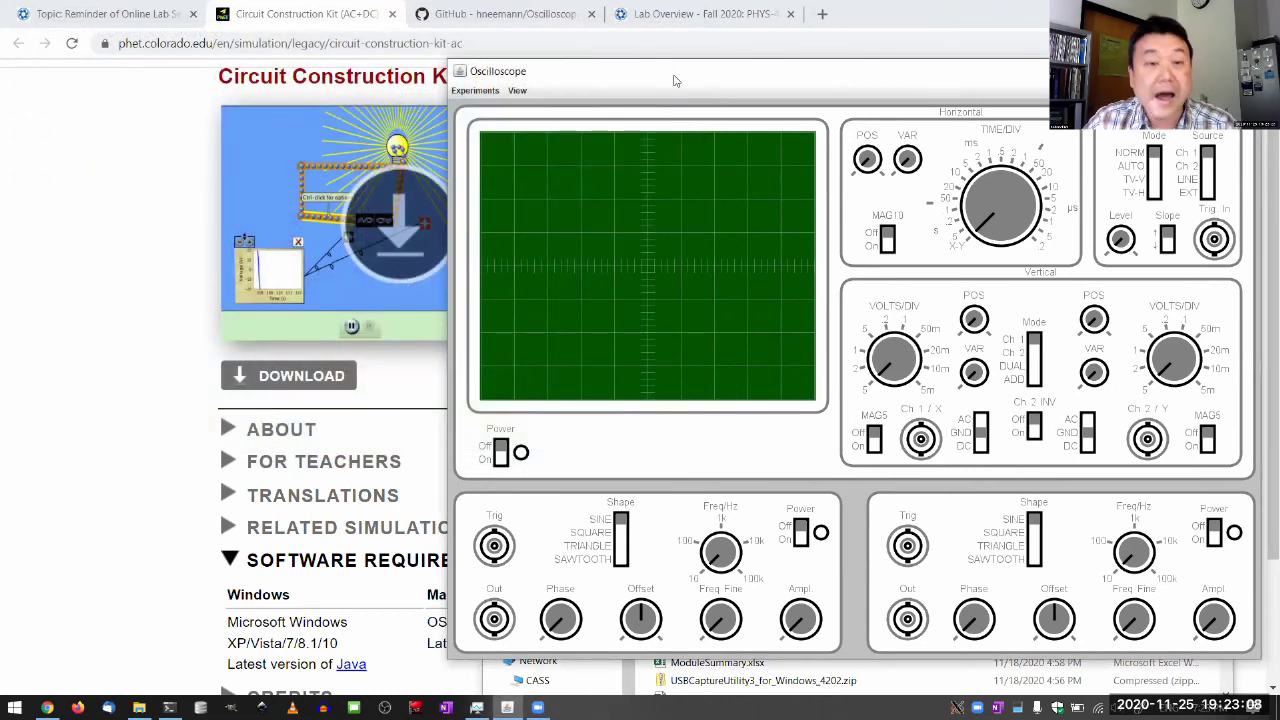
drag(675, 80, 454, 22)
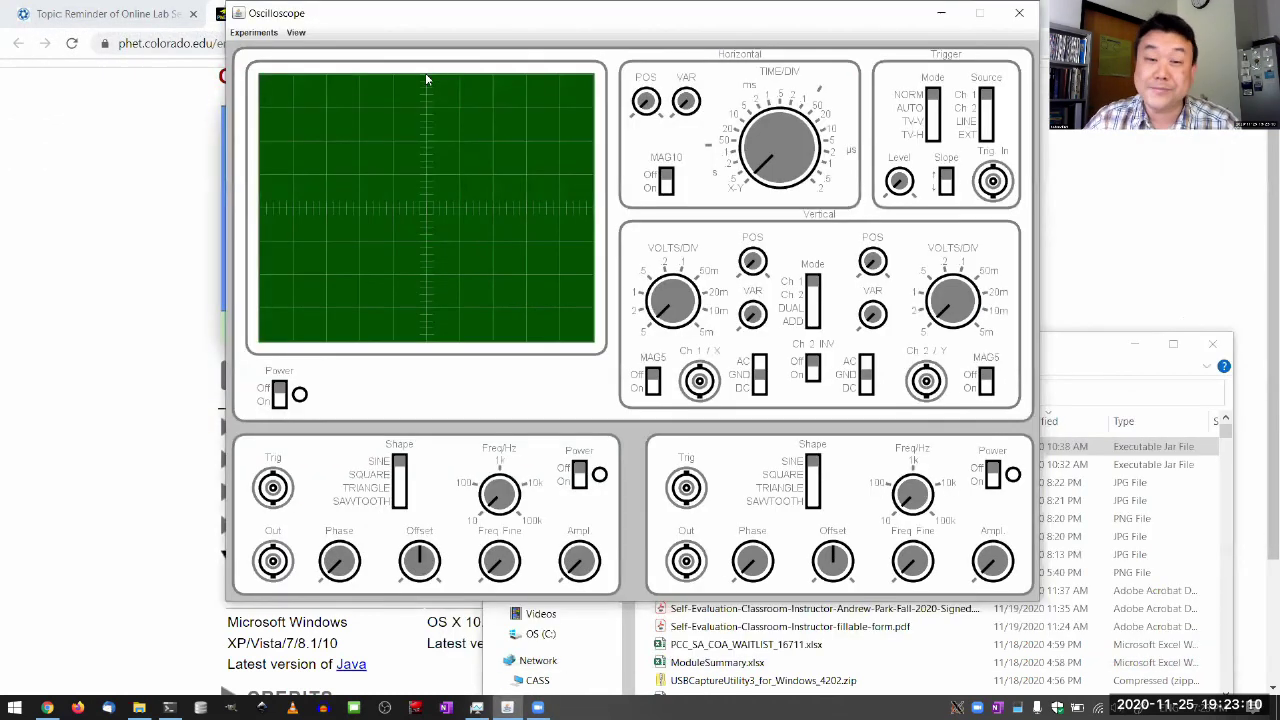